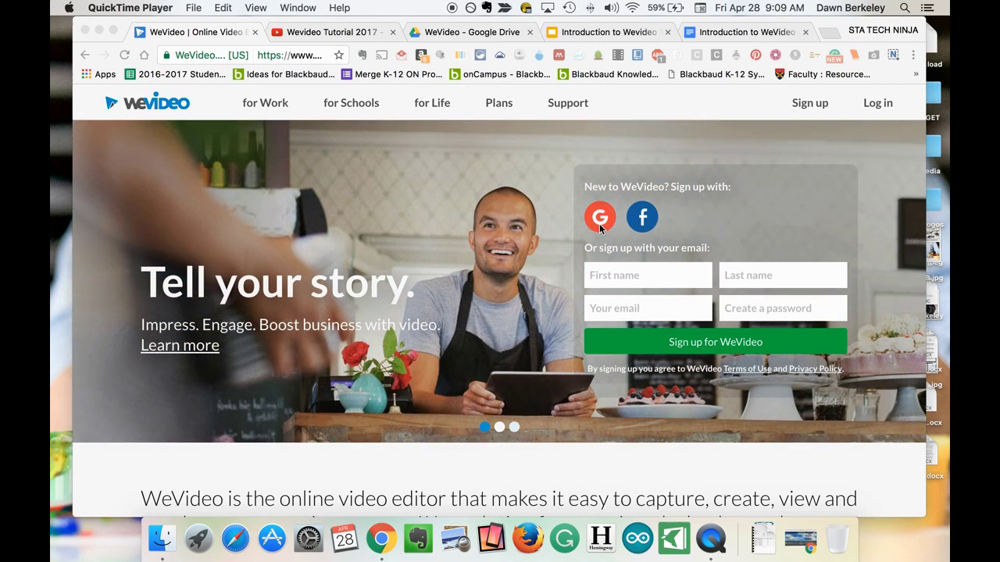
Step: Sign in to WeVideo with the Google account and show My Projects in list view
{"action": "left_click", "coordinate": [600, 219]}
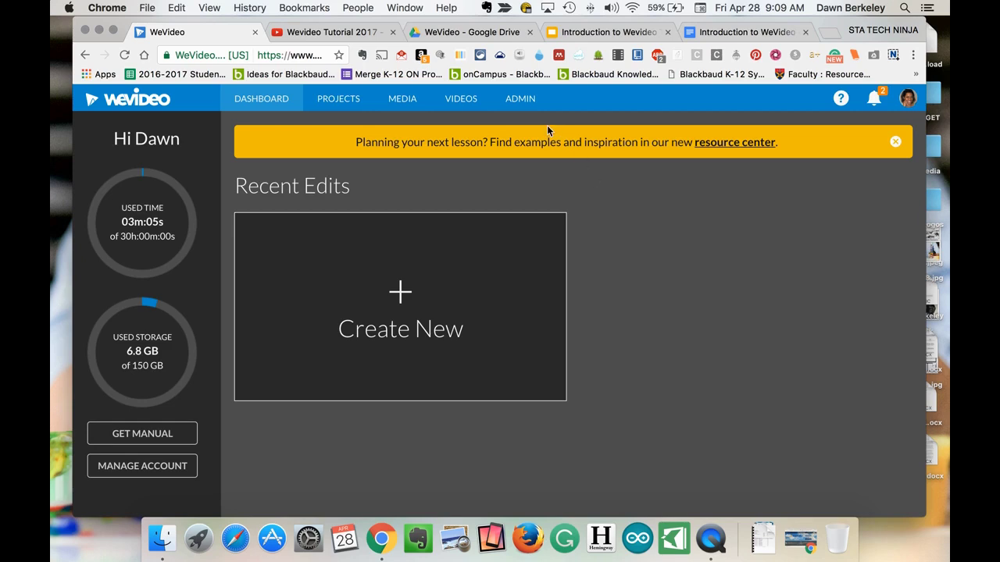
{"action": "left_click", "coordinate": [352, 102]}
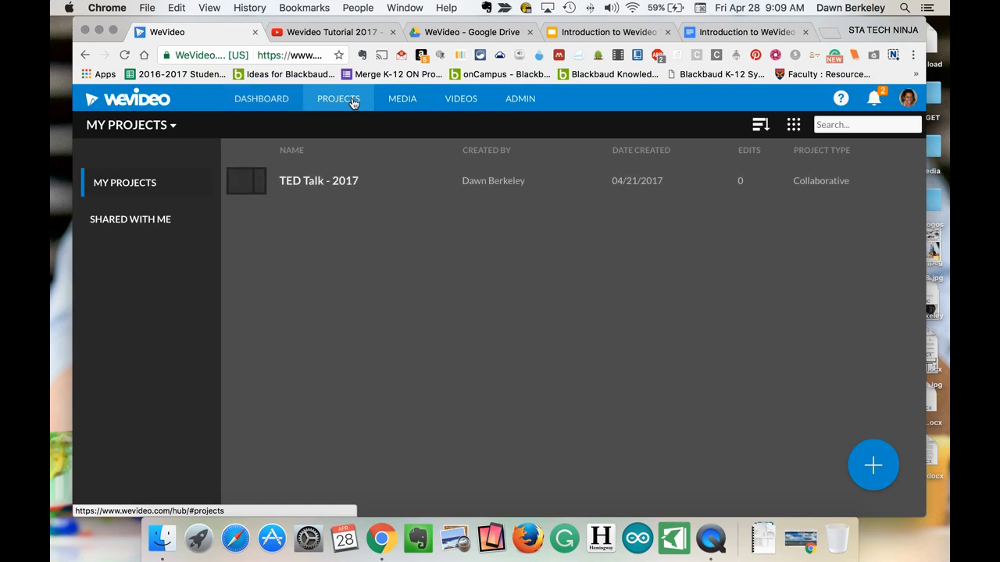
{"action": "left_click", "coordinate": [793, 126]}
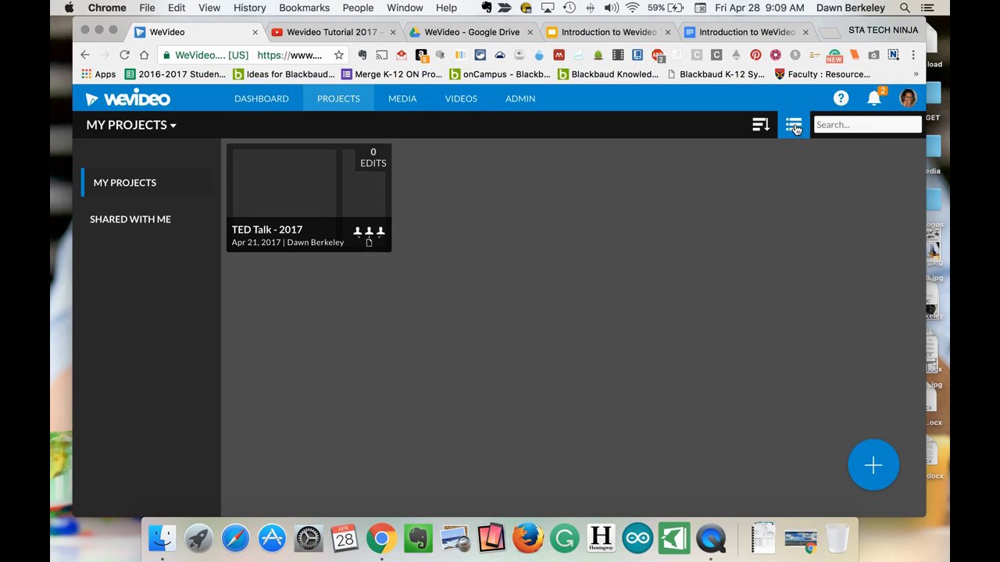
{"action": "left_click", "coordinate": [794, 126]}
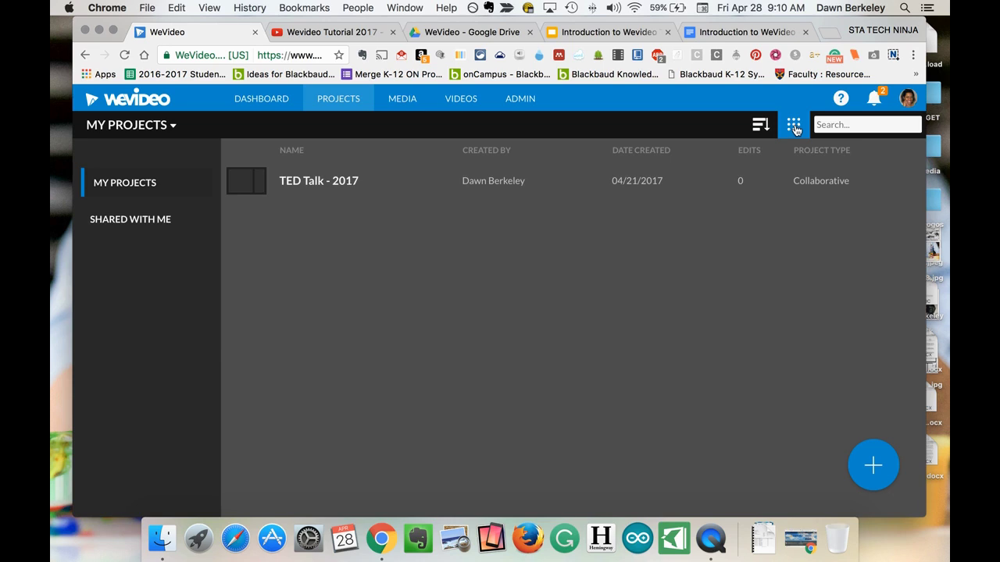
Step: Start a new project and title it "WeVideo Tutorial"
{"action": "mouse_move", "coordinate": [878, 468]}
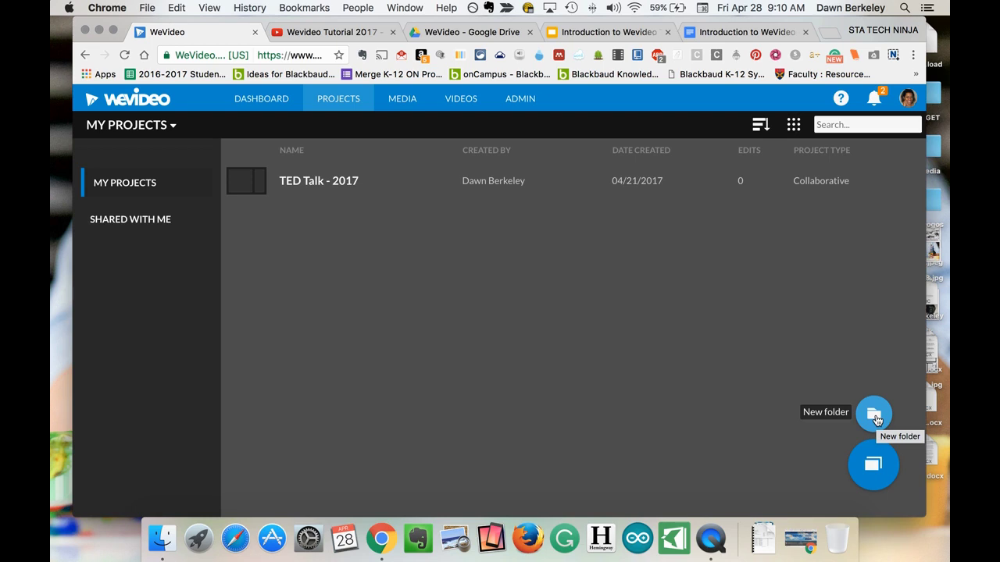
{"action": "left_click", "coordinate": [874, 467]}
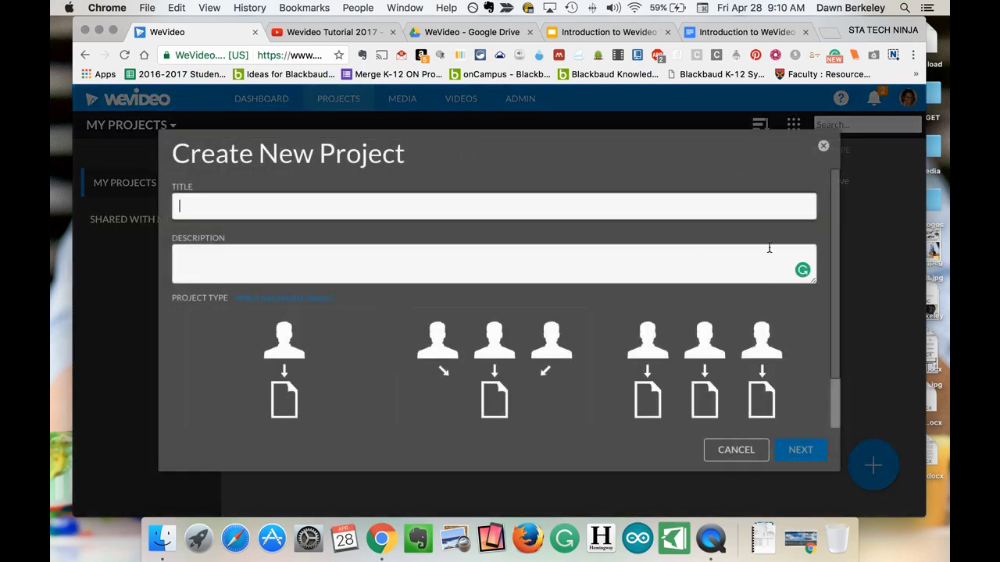
{"action": "type", "text": "WeVideo Tutoprial"}
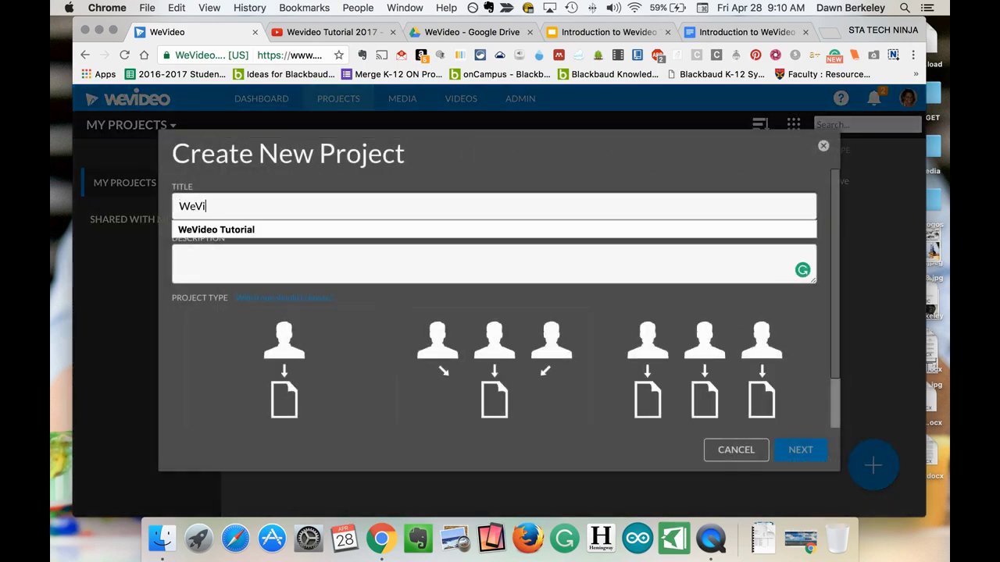
{"action": "key", "text": "BackSpace"}
{"action": "key", "text": "BackSpace"}
{"action": "key", "text": "BackSpace"}
{"action": "key", "text": "BackSpace"}
{"action": "key", "text": "BackSpace"}
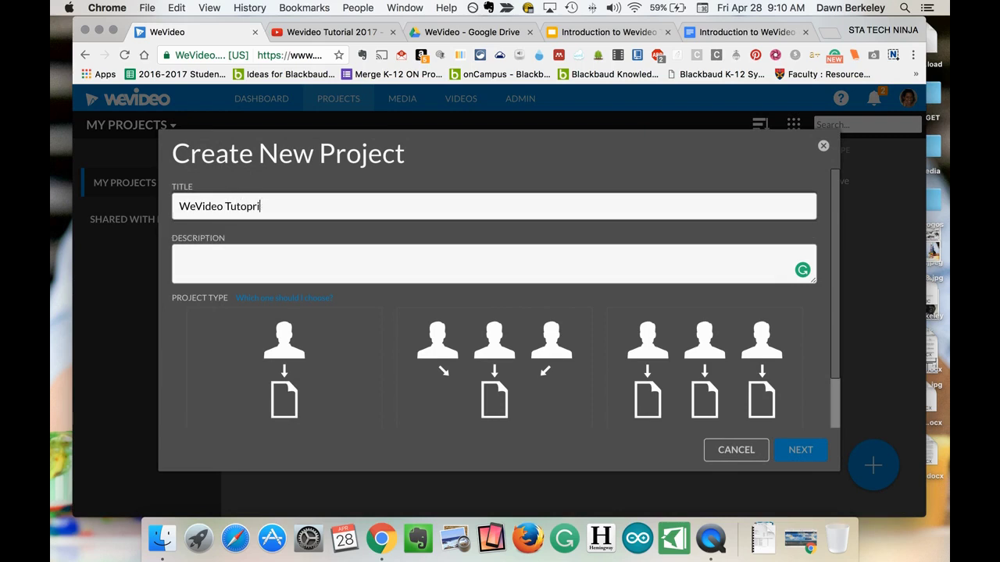
{"action": "type", "text": "rial"}
{"action": "key", "text": "Tab"}
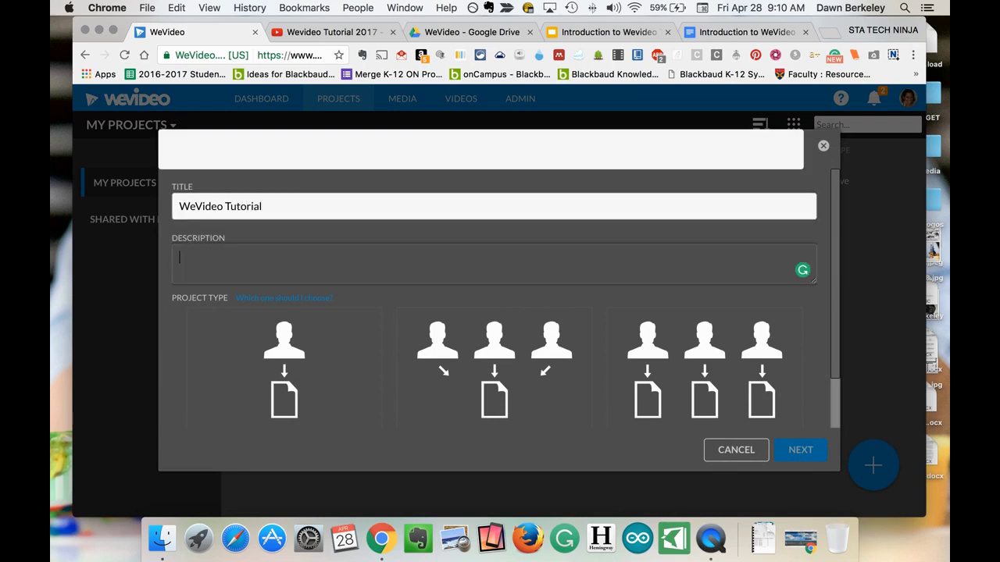
Step: Enter "WeVideo Tutorial" as the project's description
{"action": "type", "text": "We"}
{"action": "key", "text": "BackSpace"}
{"action": "type", "text": "video Tu"}
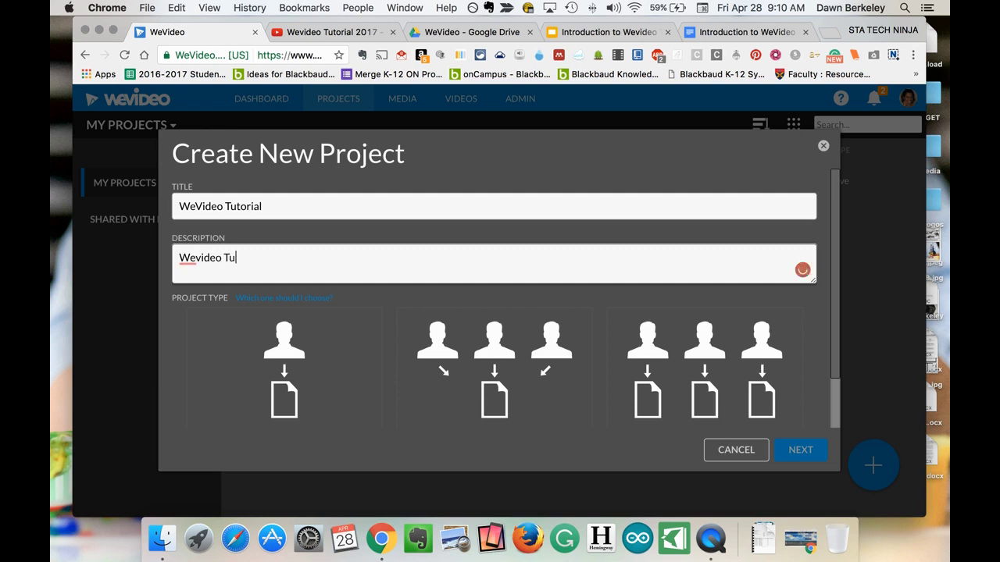
{"action": "key", "text": "BackSpace"}
{"action": "key", "text": "BackSpace"}
{"action": "key", "text": "BackSpace"}
{"action": "key", "text": "BackSpace"}
{"action": "key", "text": "BackSpace"}
{"action": "key", "text": "BackSpace"}
{"action": "key", "text": "BackSpace"}
{"action": "key", "text": "BackSpace"}
{"action": "type", "text": "Video Tutorial"}
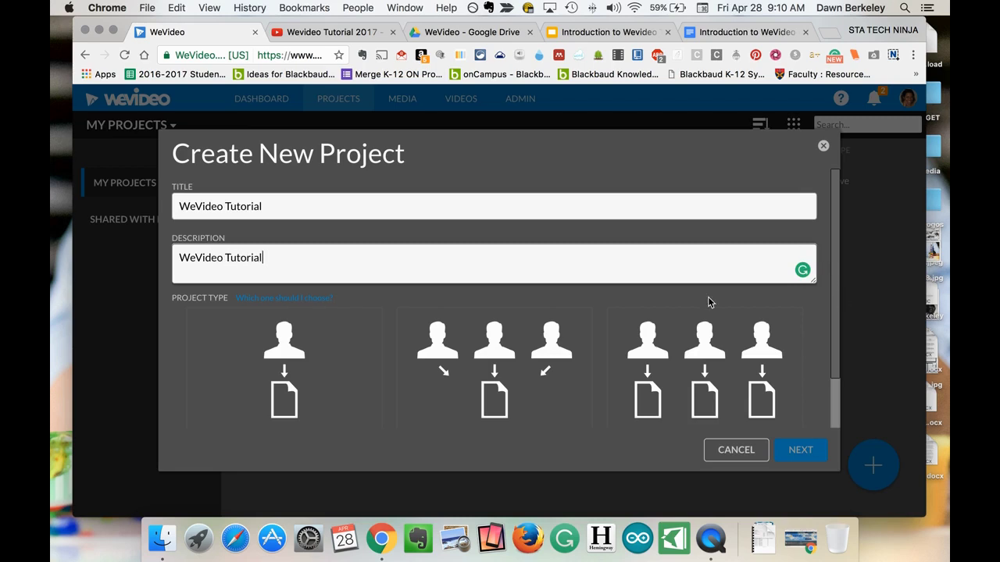
Step: Choose Collaborative as the project type and continue to adding members
{"action": "scroll", "coordinate": [709, 302], "scroll_direction": "down", "scroll_amount": 2}
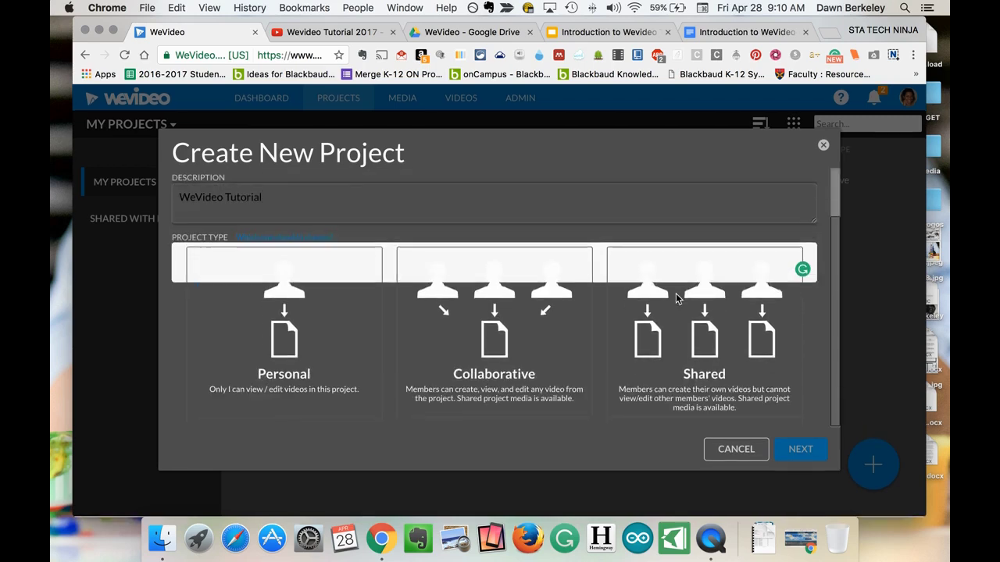
{"action": "scroll", "coordinate": [839, 207], "scroll_direction": "up", "scroll_amount": 2}
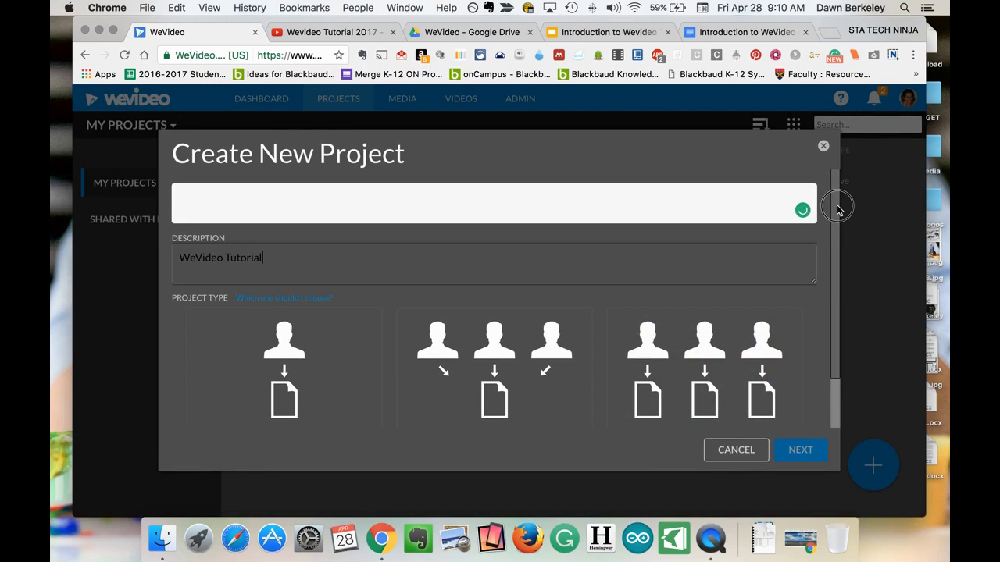
{"action": "left_click", "coordinate": [715, 328]}
{"action": "scroll", "coordinate": [547, 339], "scroll_direction": "down", "scroll_amount": 1}
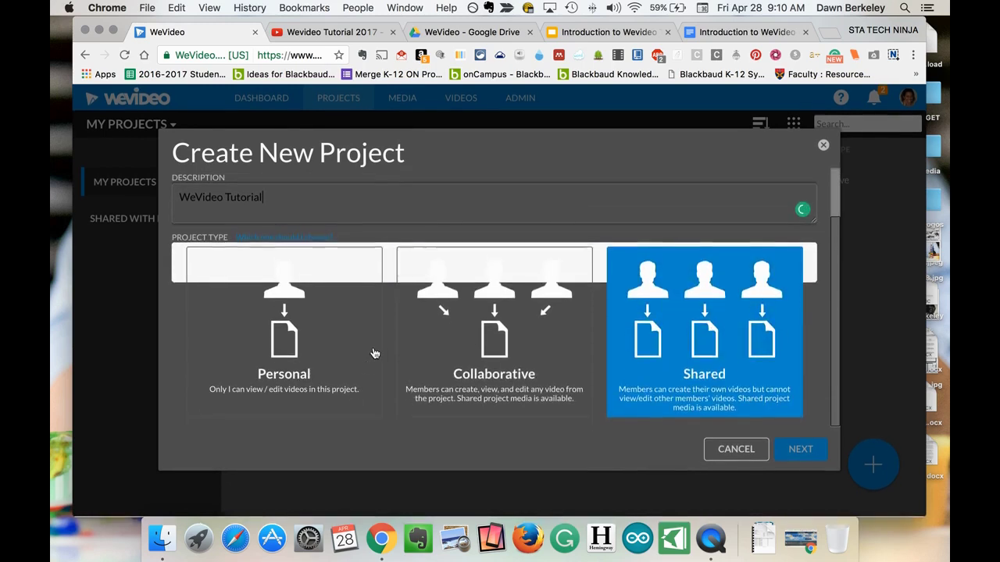
{"action": "left_click", "coordinate": [281, 361]}
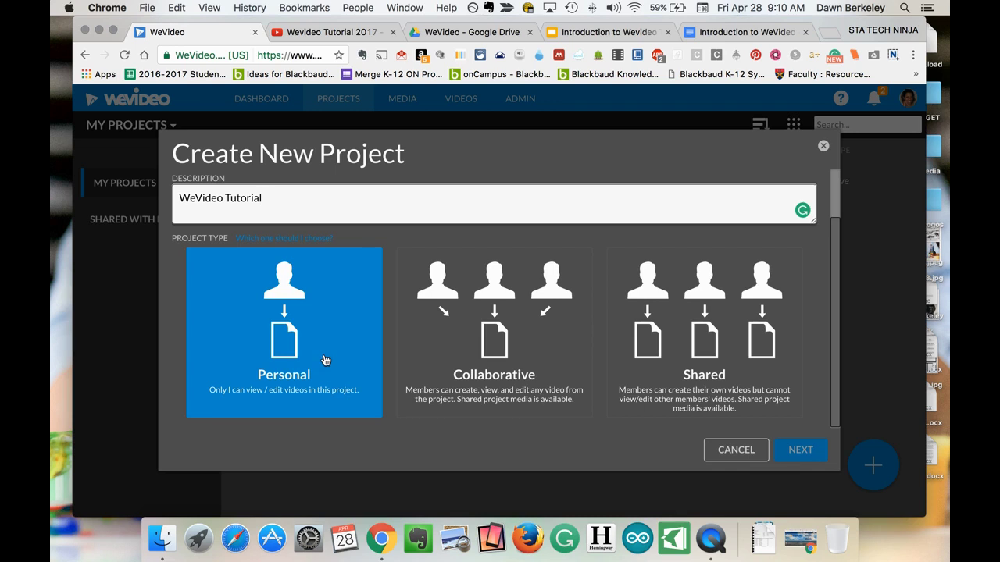
{"action": "left_click", "coordinate": [487, 348]}
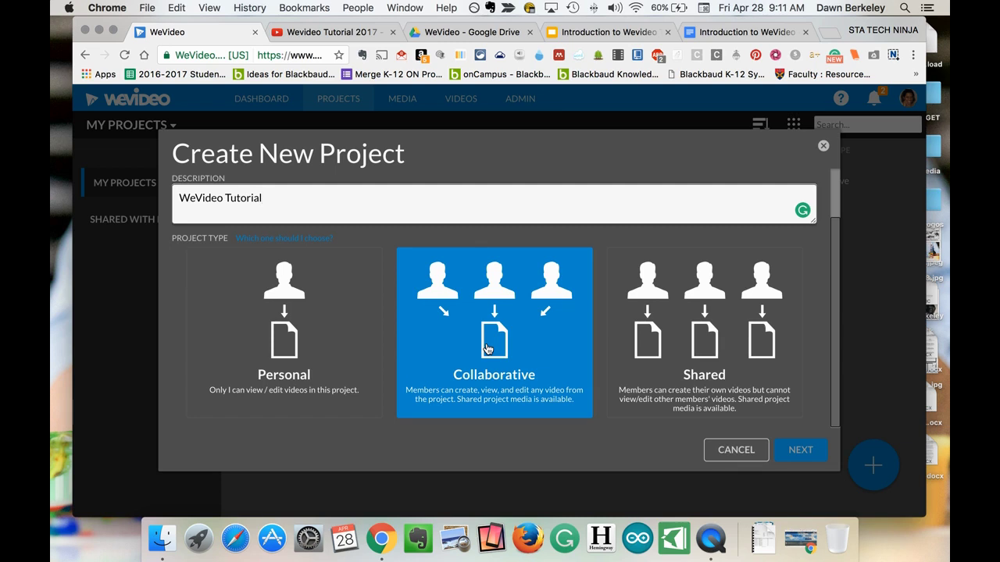
{"action": "left_click", "coordinate": [712, 328]}
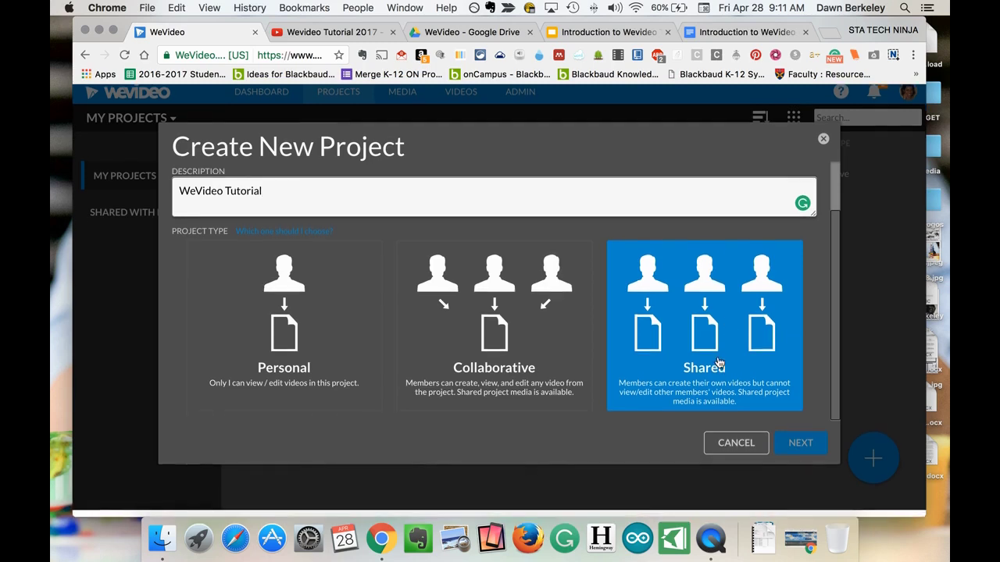
{"action": "left_click", "coordinate": [500, 325]}
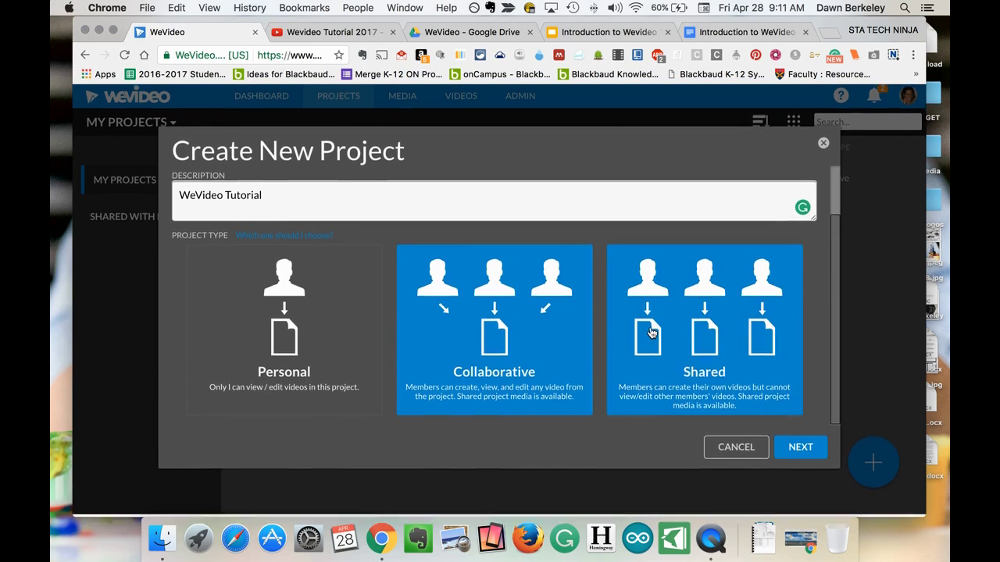
{"action": "left_click", "coordinate": [800, 451]}
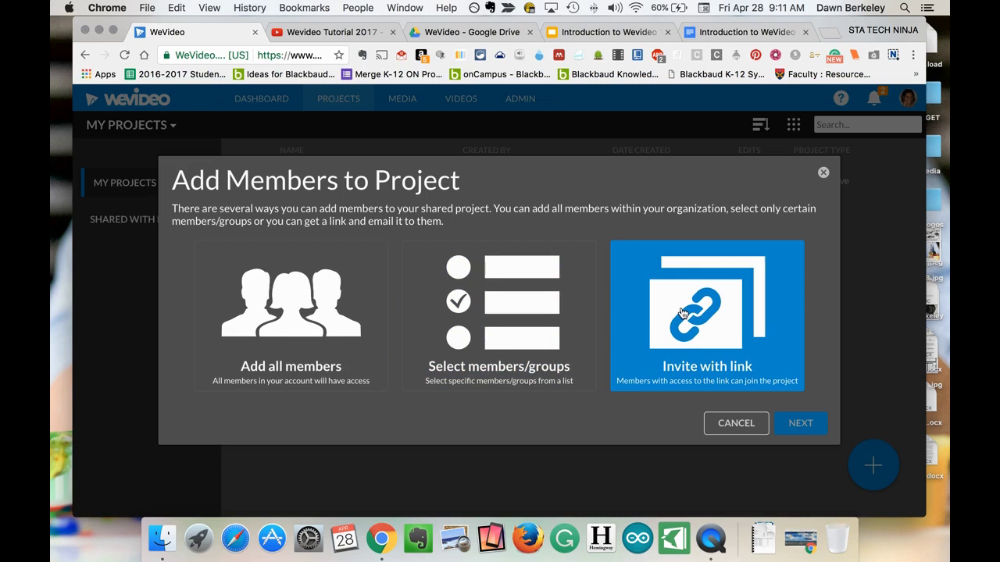
Step: Add members by selecting specific members/groups, pick the account owner from the member list and continue to adding media
{"action": "left_click", "coordinate": [528, 324]}
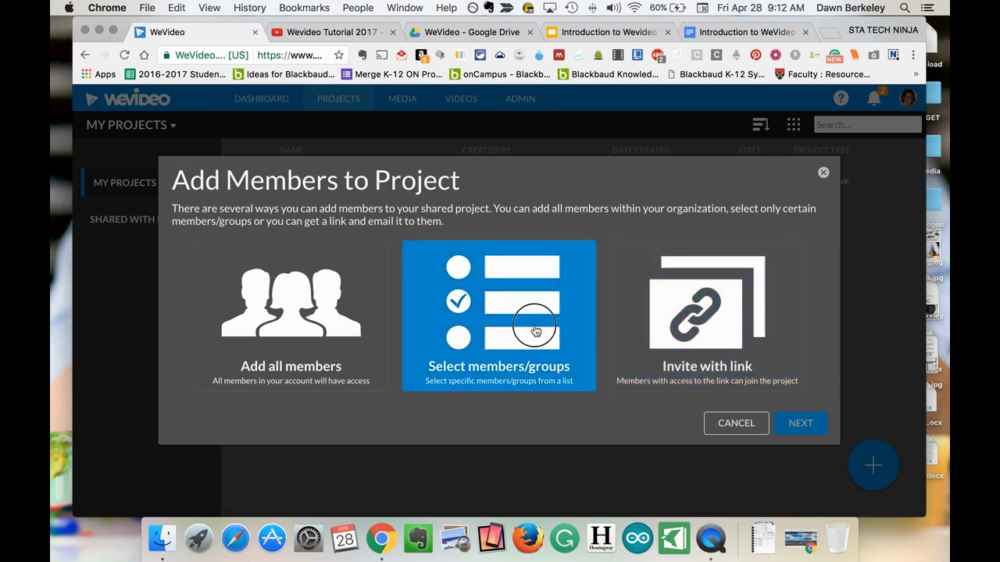
{"action": "left_click", "coordinate": [792, 422]}
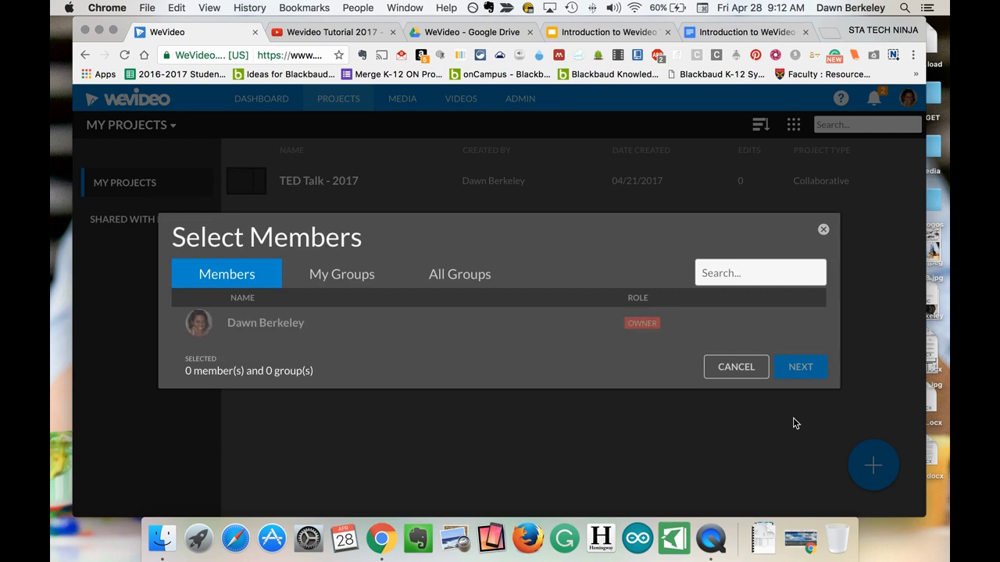
{"action": "left_click", "coordinate": [303, 321]}
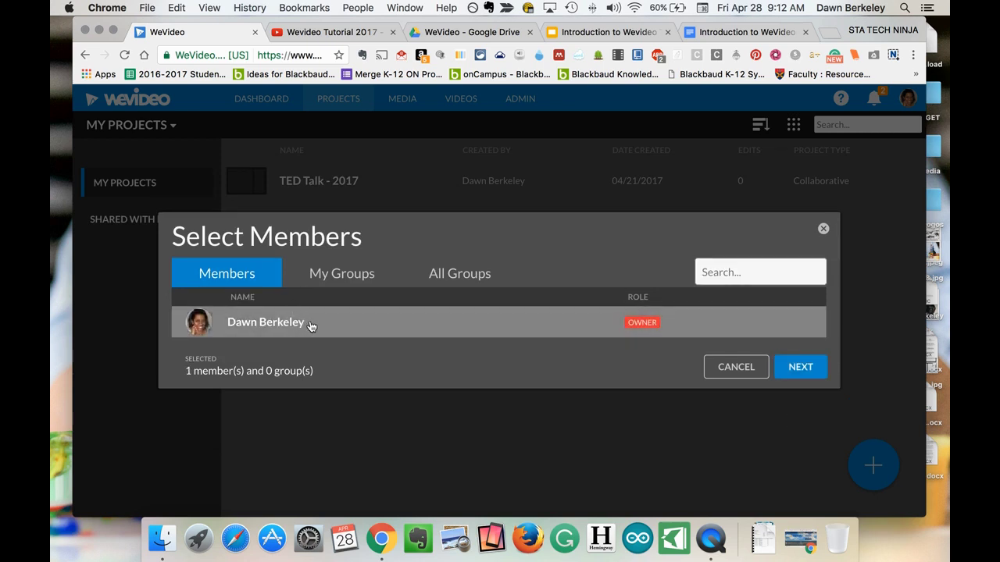
{"action": "left_click", "coordinate": [695, 328]}
{"action": "left_click", "coordinate": [716, 328]}
{"action": "left_click", "coordinate": [798, 367]}
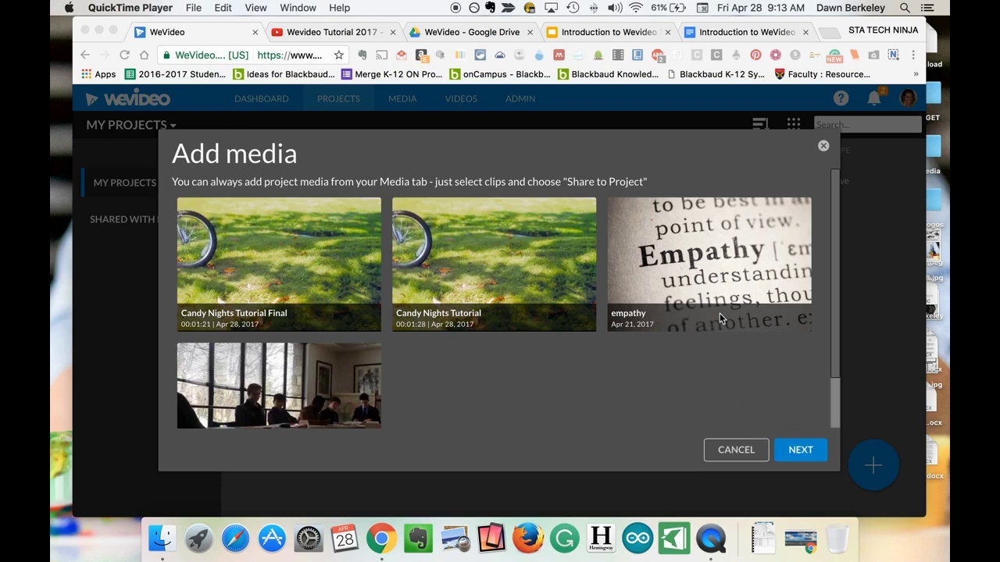
Step: Continue without adding any media and finish creating the project
{"action": "scroll", "coordinate": [719, 321], "scroll_direction": "down", "scroll_amount": 2}
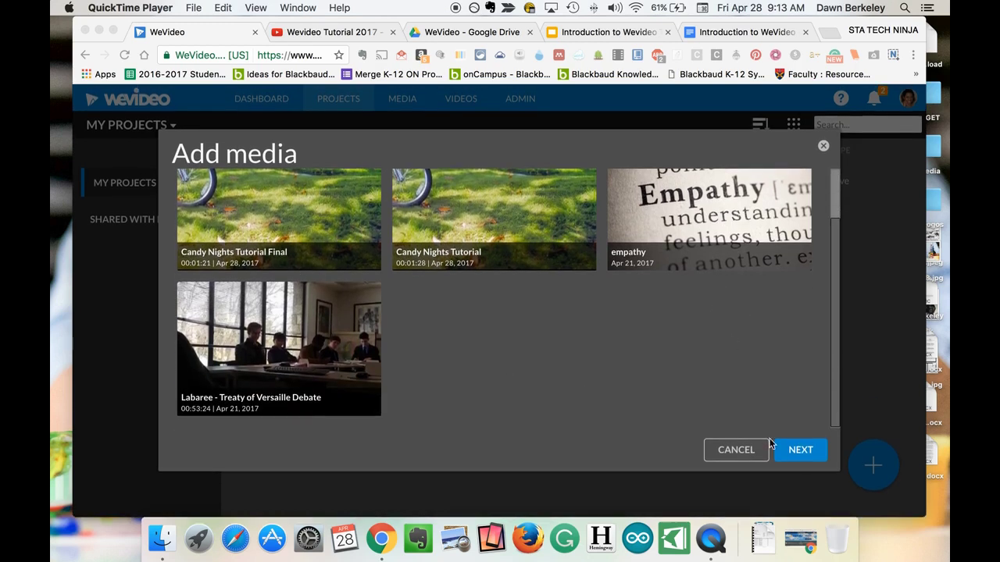
{"action": "left_click", "coordinate": [798, 450]}
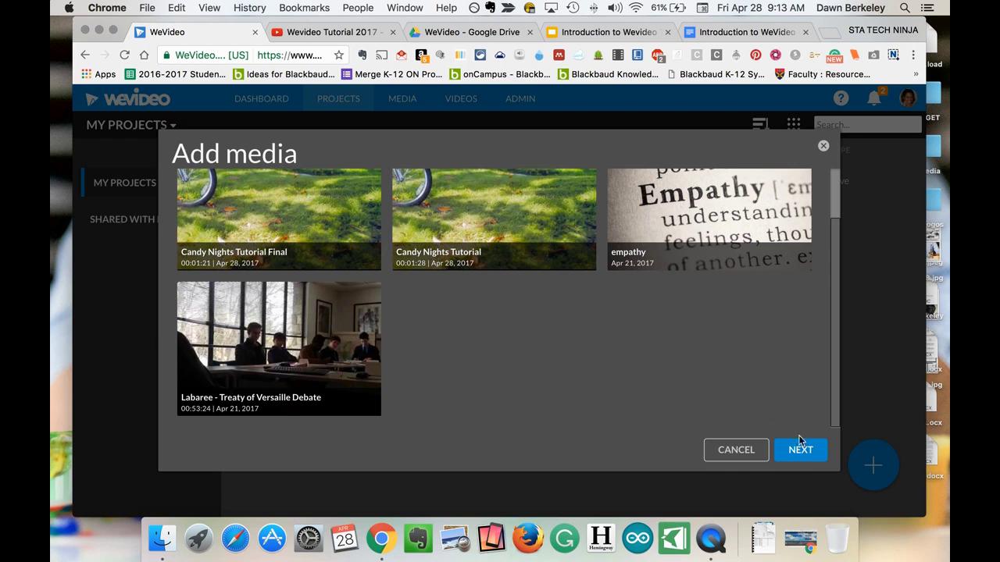
{"action": "left_click", "coordinate": [797, 448]}
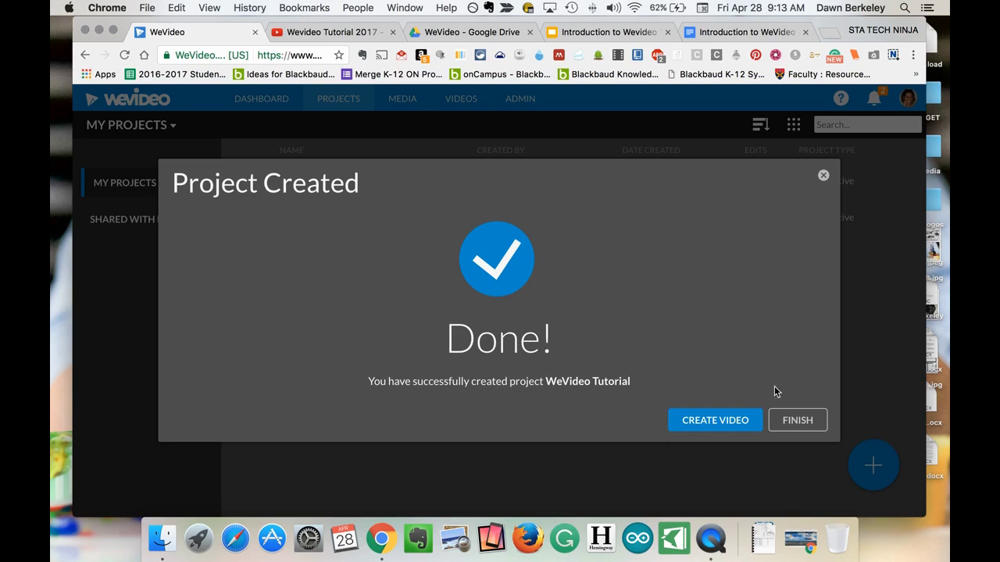
{"action": "left_click", "coordinate": [798, 420]}
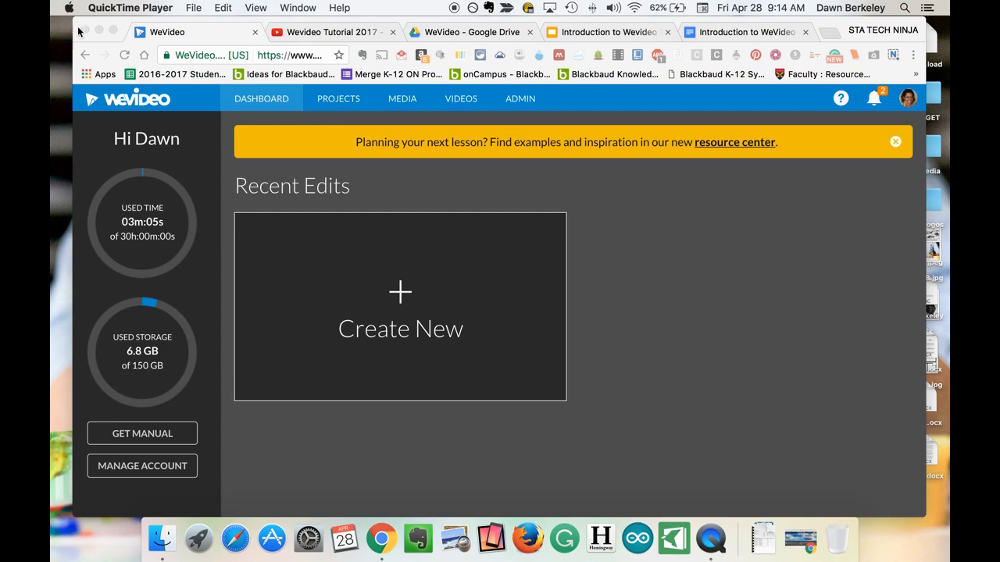
Step: Look through the help resources and start the "Let's make a video" tutorial
{"action": "left_click", "coordinate": [843, 100]}
{"action": "left_click", "coordinate": [842, 100]}
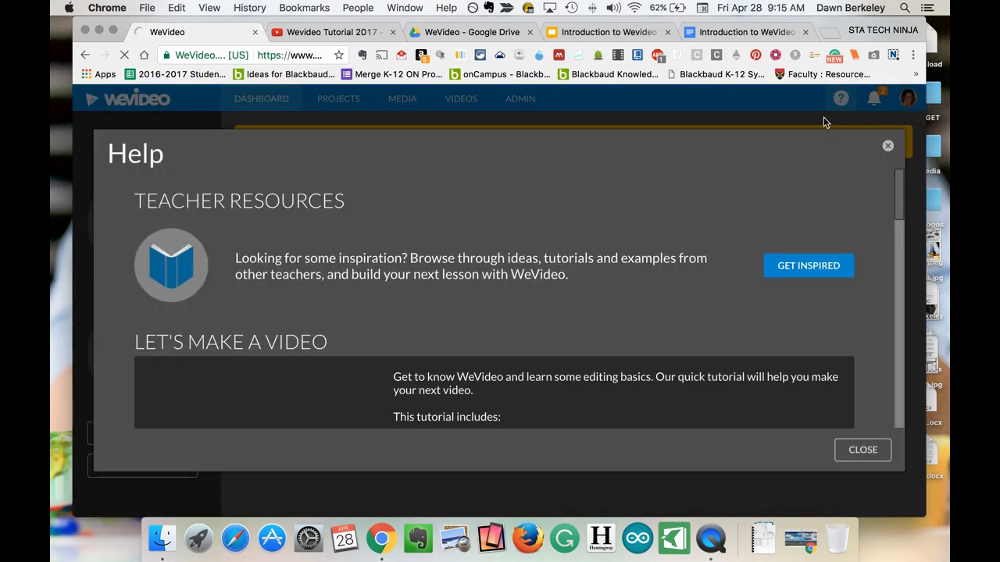
{"action": "scroll", "coordinate": [859, 258], "scroll_direction": "down", "scroll_amount": 5}
{"action": "scroll", "coordinate": [859, 247], "scroll_direction": "down", "scroll_amount": 1}
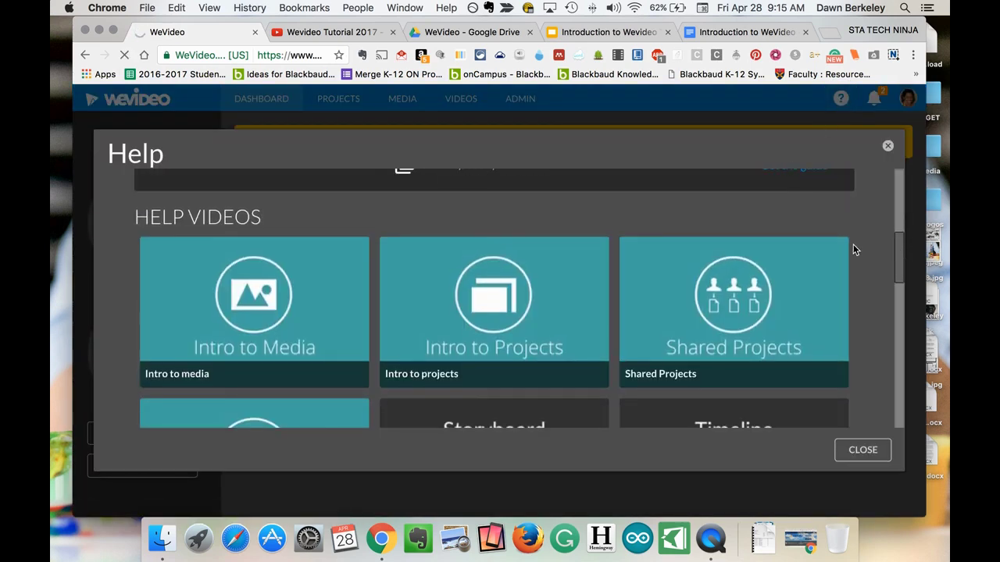
{"action": "left_click_drag", "start_coordinate": [899, 248], "coordinate": [900, 225]}
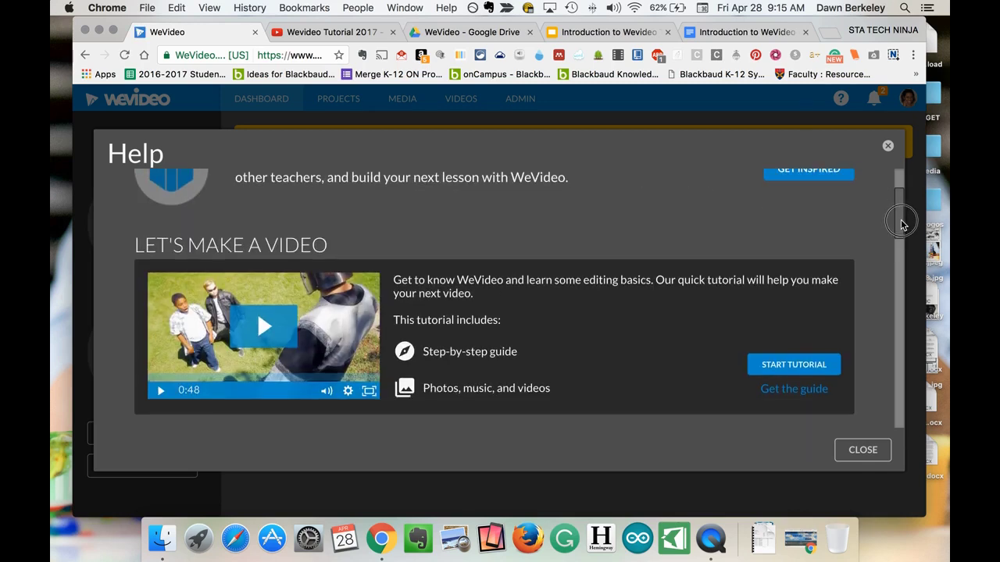
{"action": "left_click", "coordinate": [794, 364]}
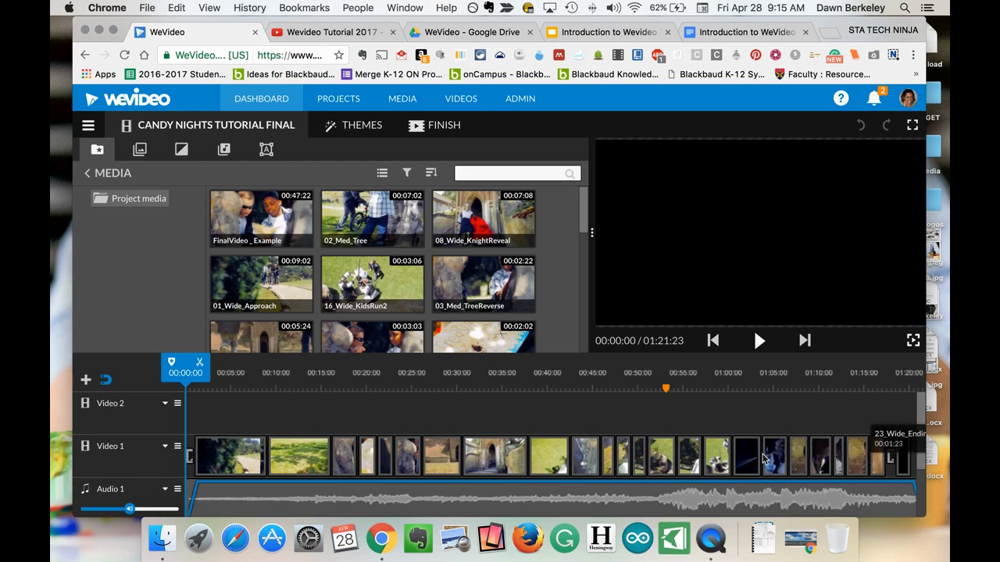
{"action": "scroll", "coordinate": [160, 458], "scroll_direction": "down", "scroll_amount": 3}
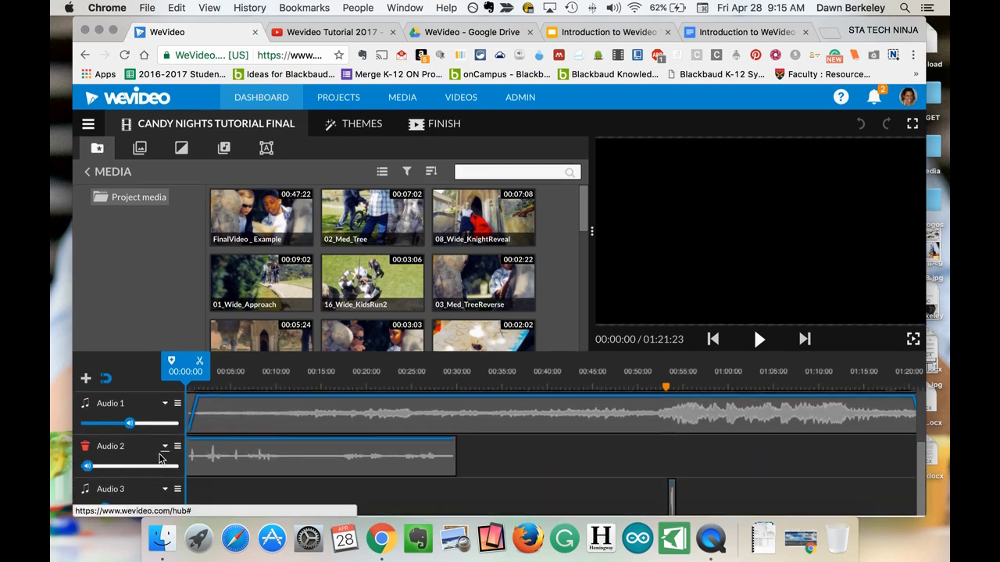
{"action": "scroll", "coordinate": [160, 459], "scroll_direction": "right", "scroll_amount": 1}
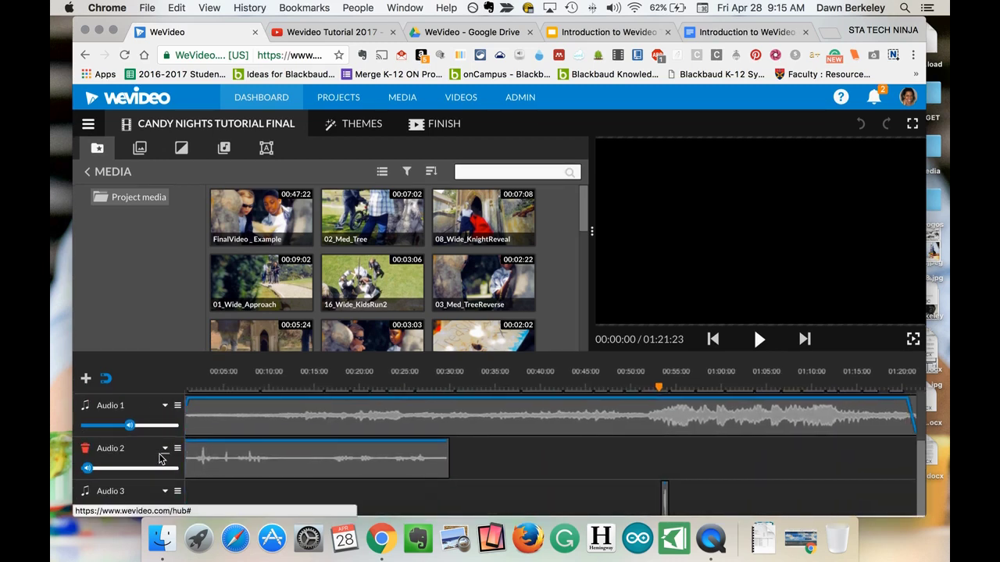
{"action": "scroll", "coordinate": [160, 459], "scroll_direction": "up", "scroll_amount": 2}
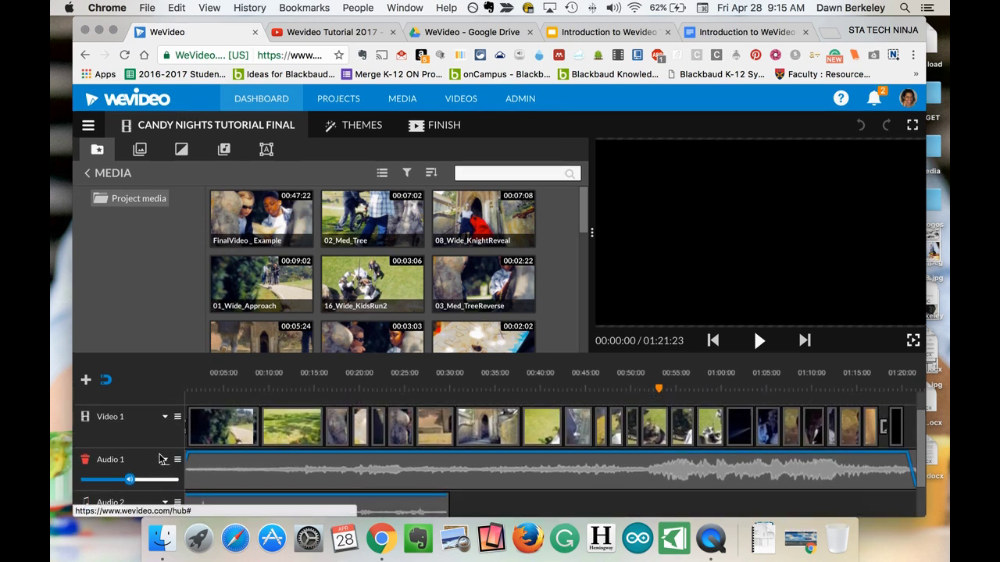
{"action": "scroll", "coordinate": [164, 449], "scroll_direction": "up", "scroll_amount": 1}
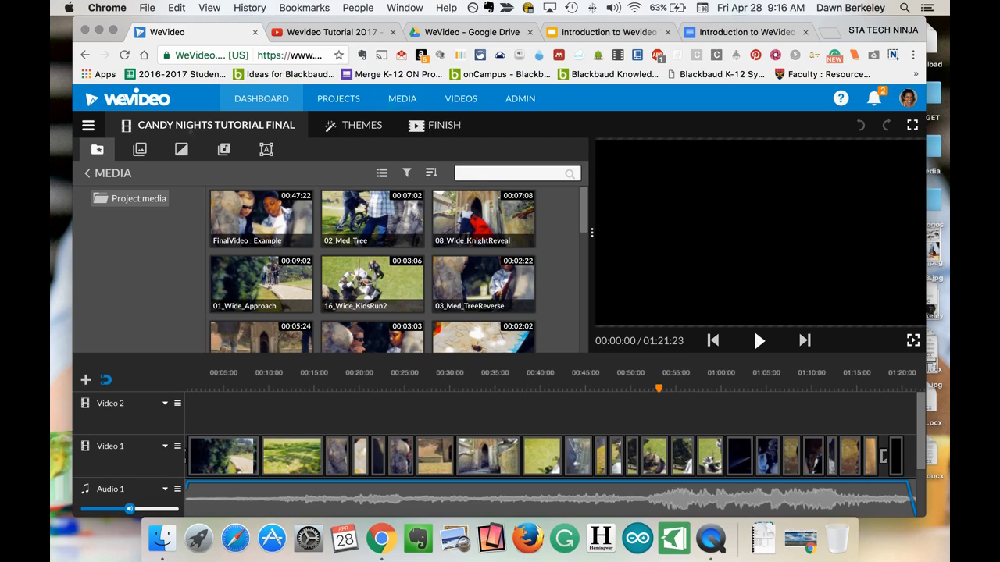
Step: Open the video's rename dialog and confirm its title as Candy Knights Tutorial
{"action": "left_click", "coordinate": [211, 127]}
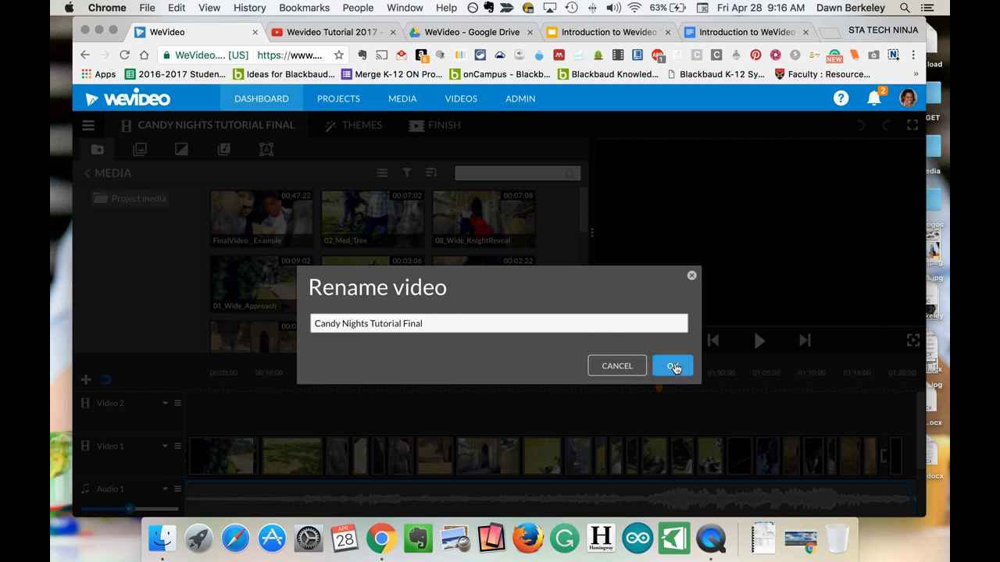
{"action": "left_click", "coordinate": [673, 367]}
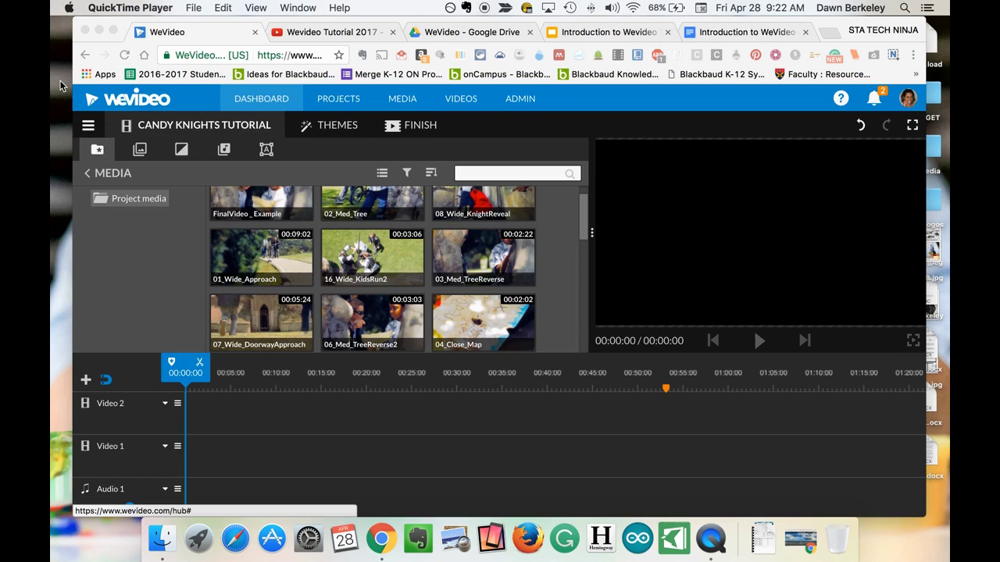
{"action": "left_click", "coordinate": [226, 131]}
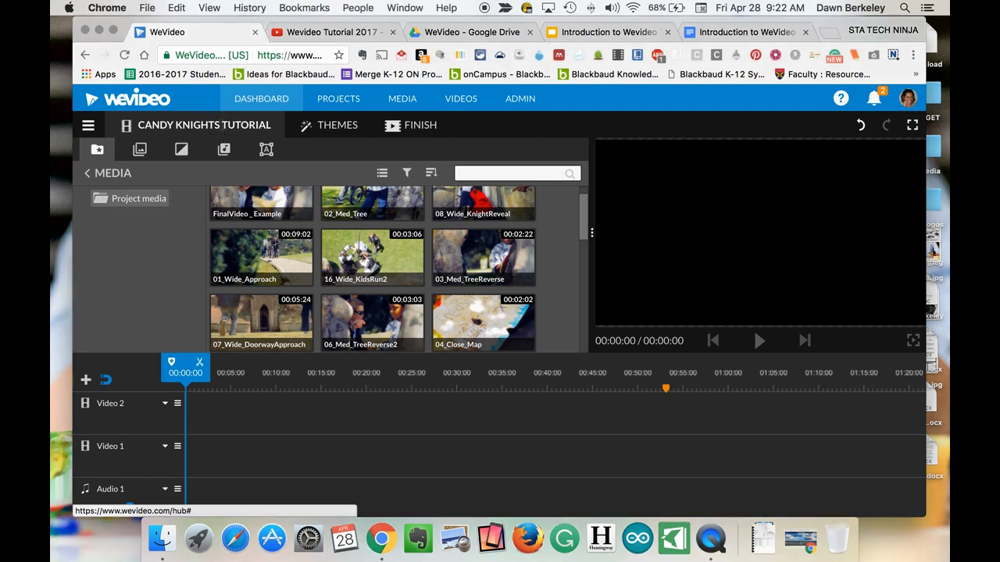
{"action": "left_click", "coordinate": [222, 128]}
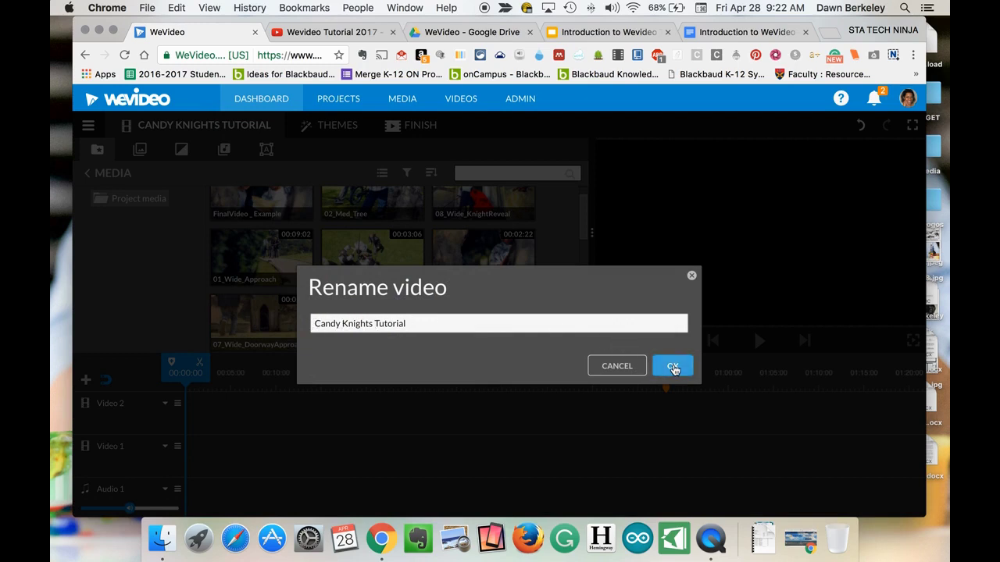
{"action": "left_click", "coordinate": [674, 367]}
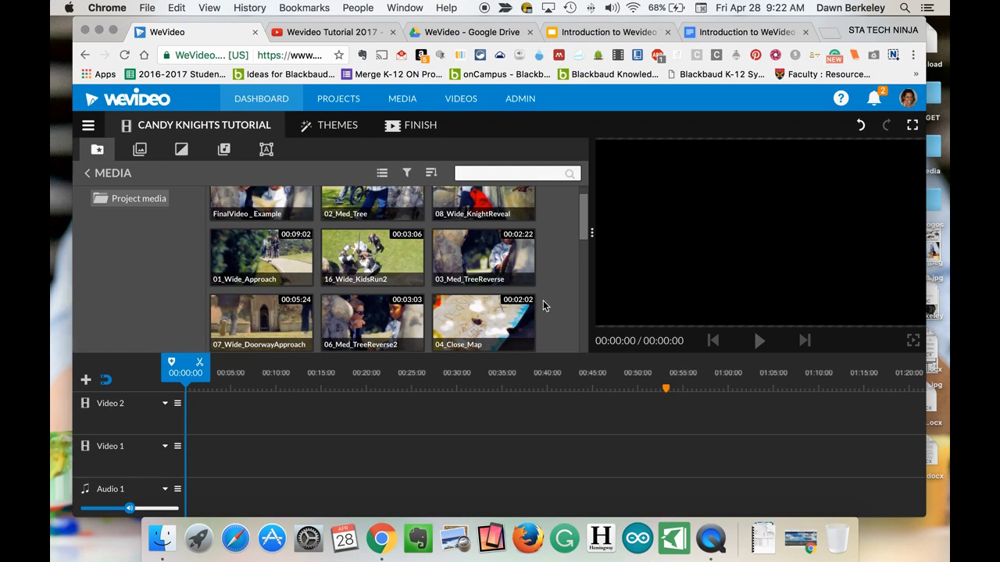
Step: Look through the graphics, transitions, audio and text libraries and return to the project media
{"action": "scroll", "coordinate": [352, 234], "scroll_direction": "up", "scroll_amount": 2}
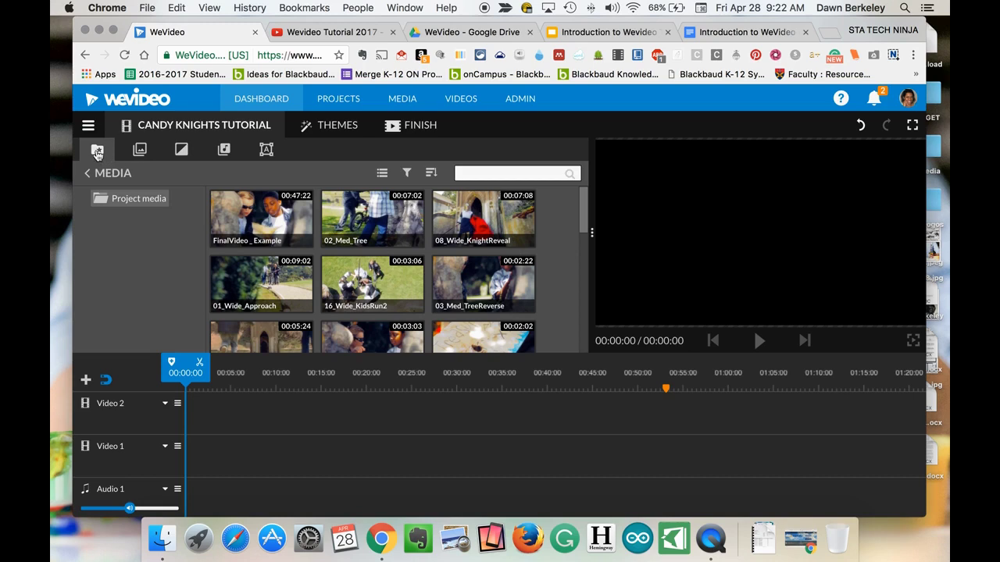
{"action": "left_click", "coordinate": [97, 153]}
{"action": "left_click", "coordinate": [142, 151]}
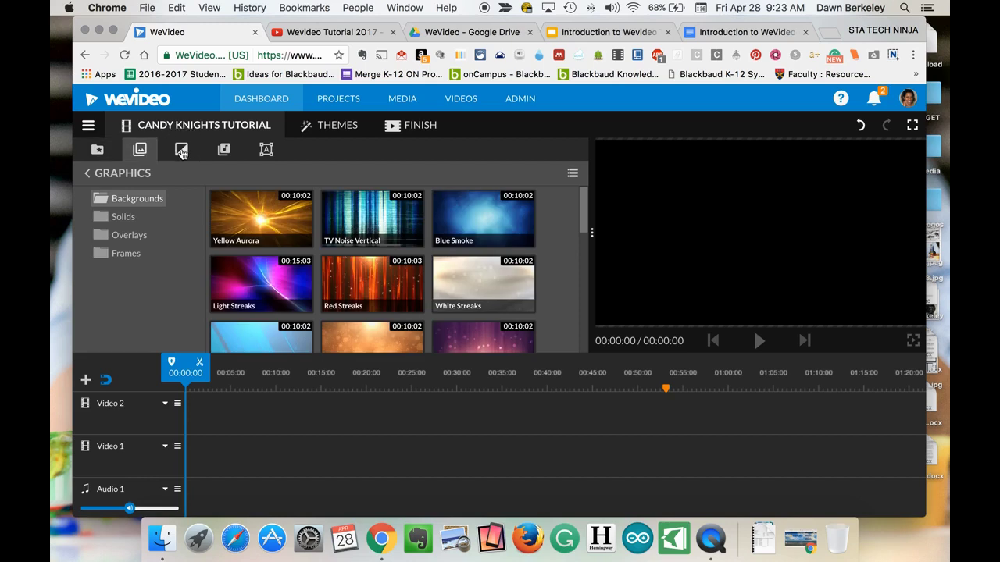
{"action": "left_click", "coordinate": [181, 151]}
{"action": "left_click", "coordinate": [224, 151]}
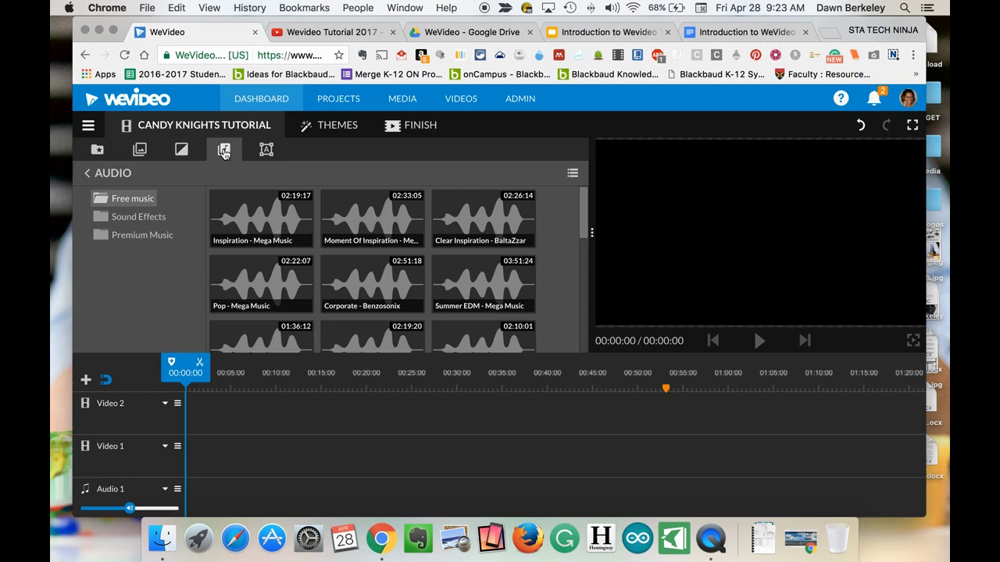
{"action": "left_click", "coordinate": [265, 150]}
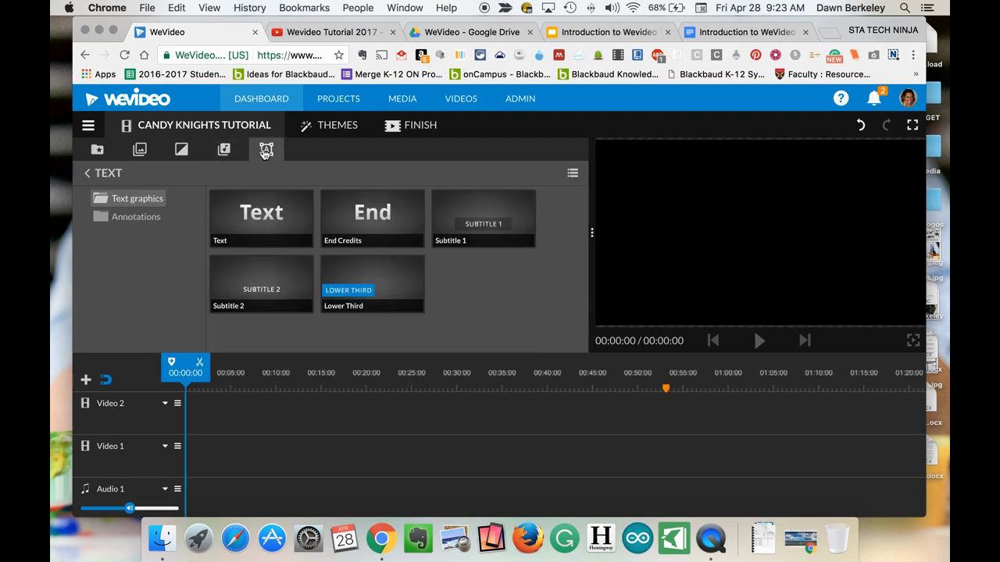
{"action": "left_click", "coordinate": [97, 152]}
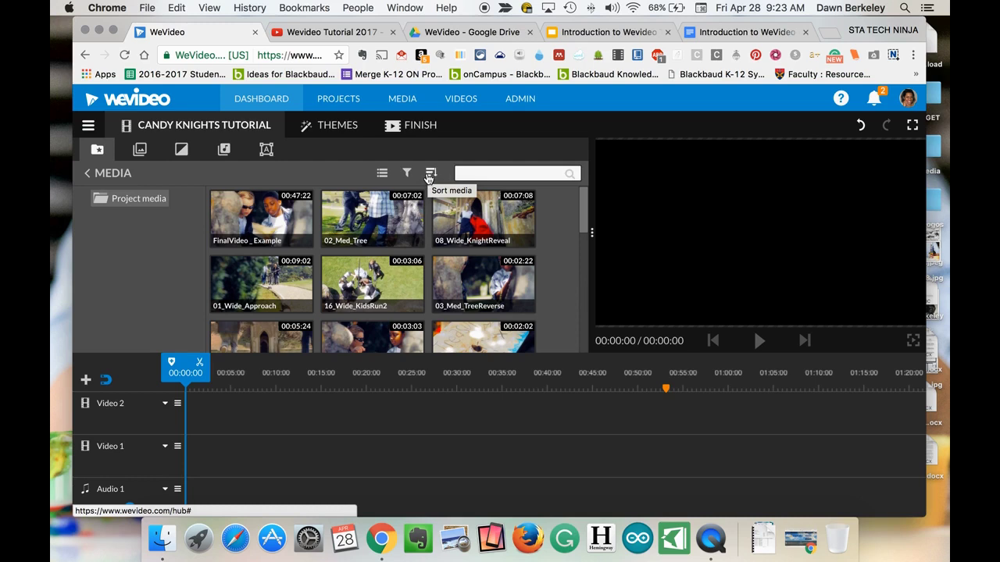
Step: Set the project media sorting to descending order by date uploaded
{"action": "left_click", "coordinate": [430, 173]}
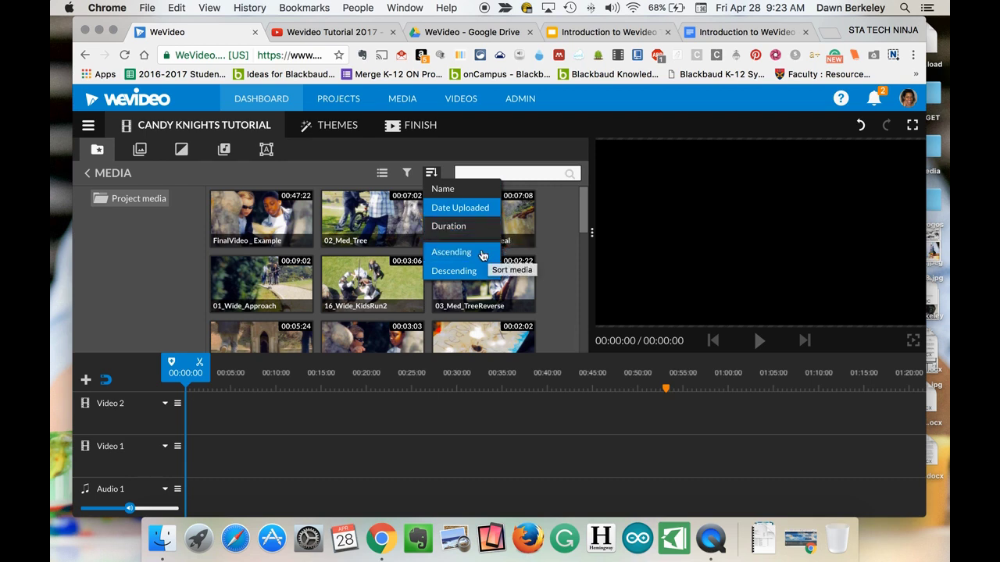
{"action": "left_click", "coordinate": [469, 270]}
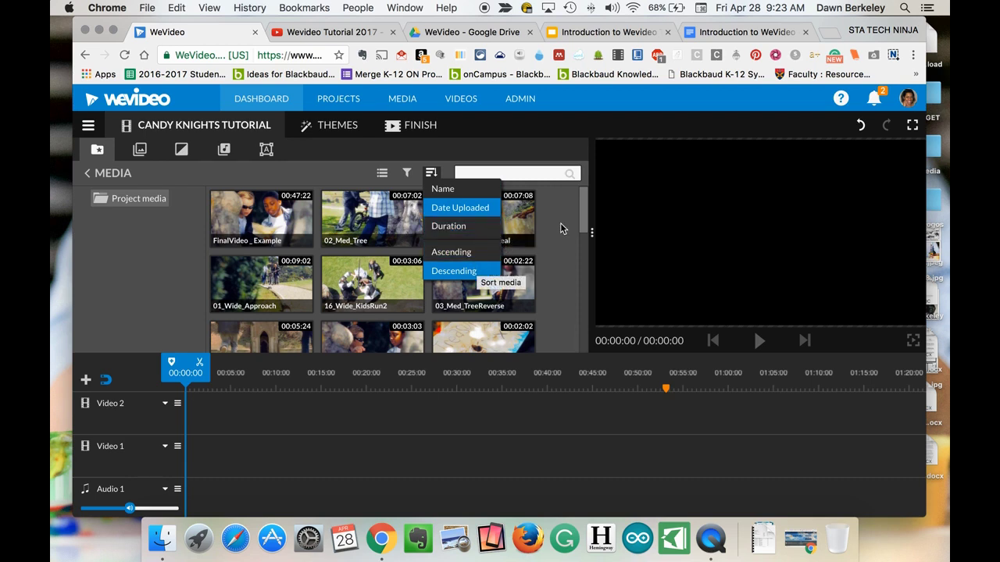
{"action": "left_click", "coordinate": [586, 300]}
{"action": "left_click_drag", "start_coordinate": [586, 331], "coordinate": [585, 211]}
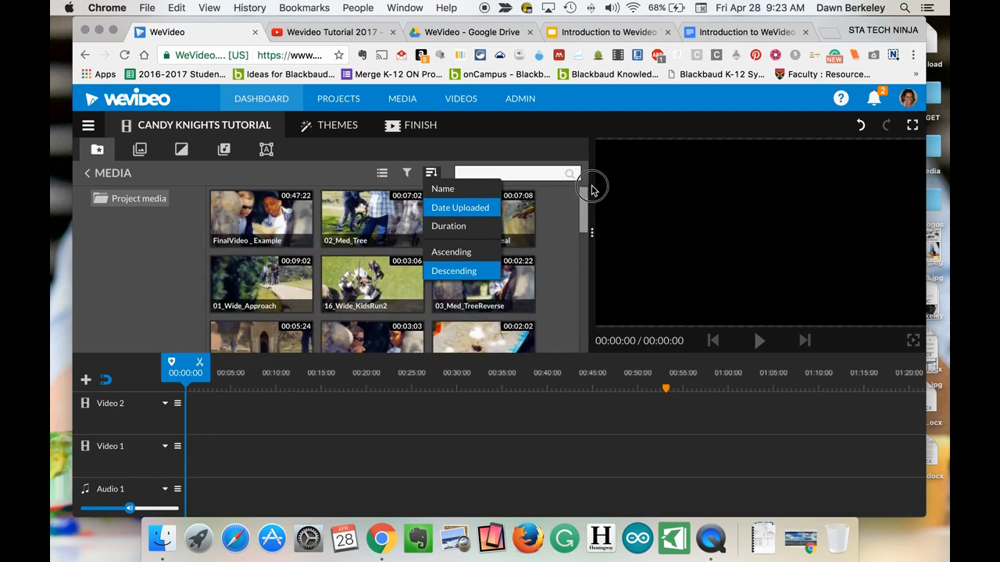
{"action": "left_click", "coordinate": [432, 173]}
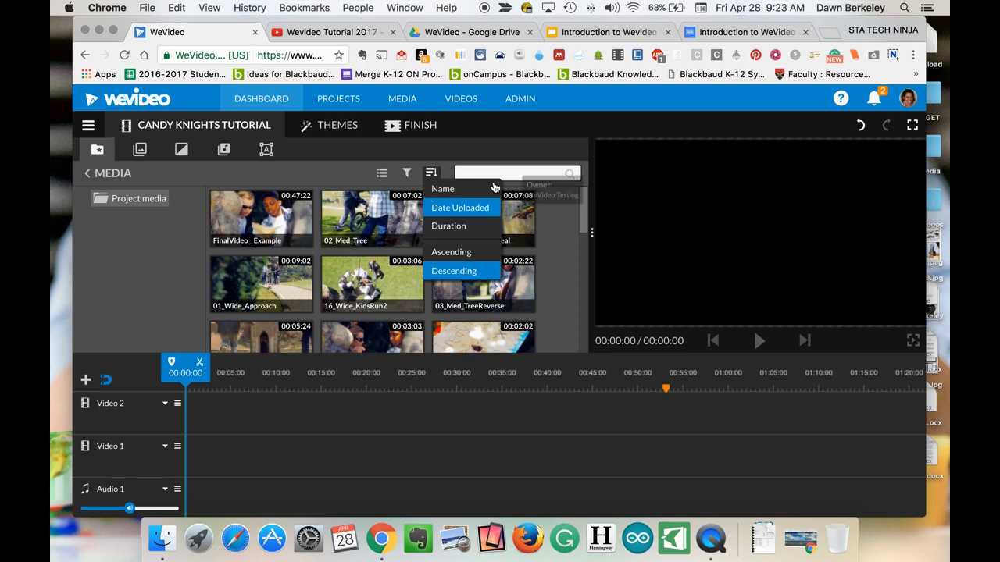
{"action": "left_click", "coordinate": [437, 175]}
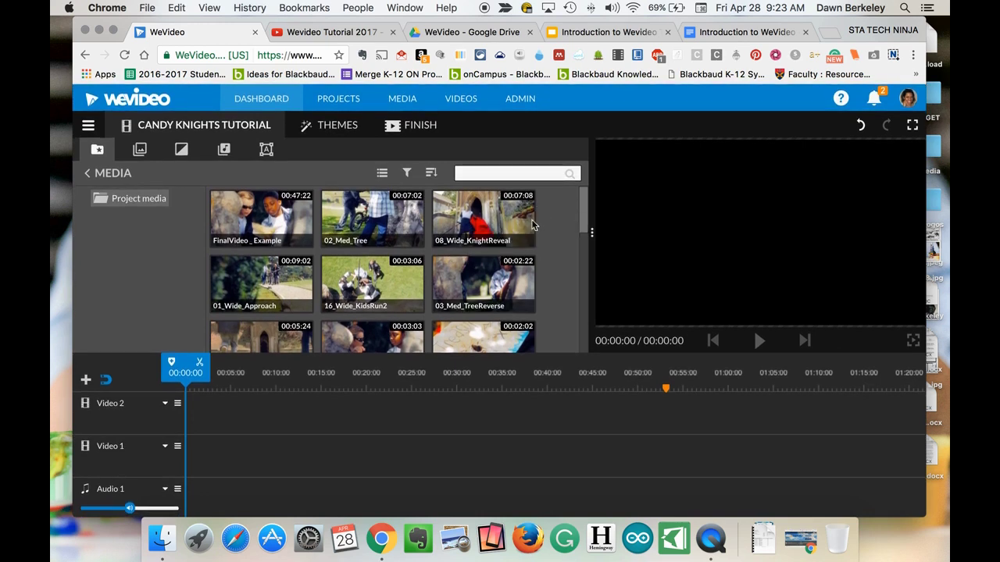
Step: Try ascending order for the date-uploaded sorting of the project media and switch back to descending
{"action": "scroll", "coordinate": [585, 207], "scroll_direction": "down", "scroll_amount": 1}
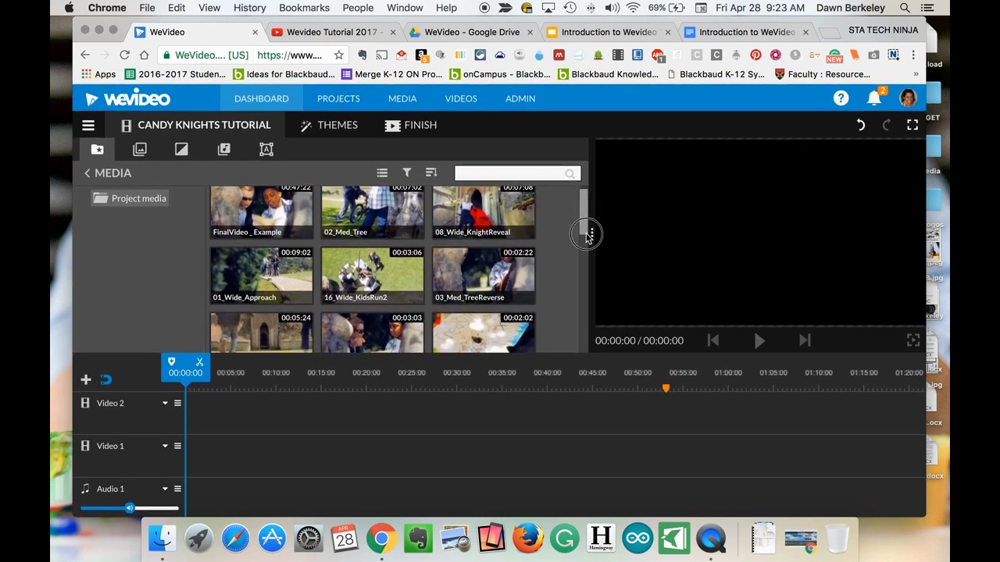
{"action": "left_click", "coordinate": [431, 174]}
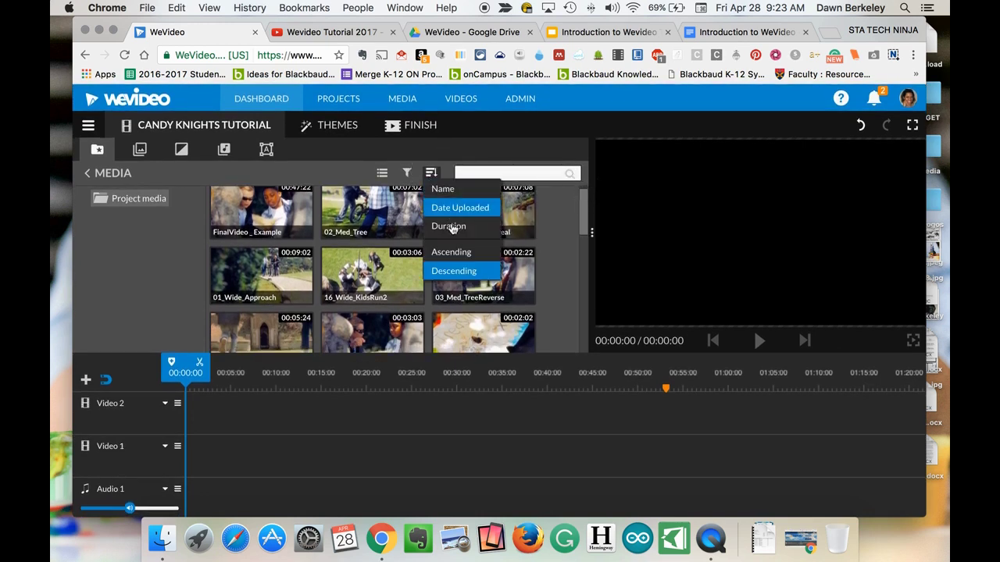
{"action": "left_click", "coordinate": [451, 253]}
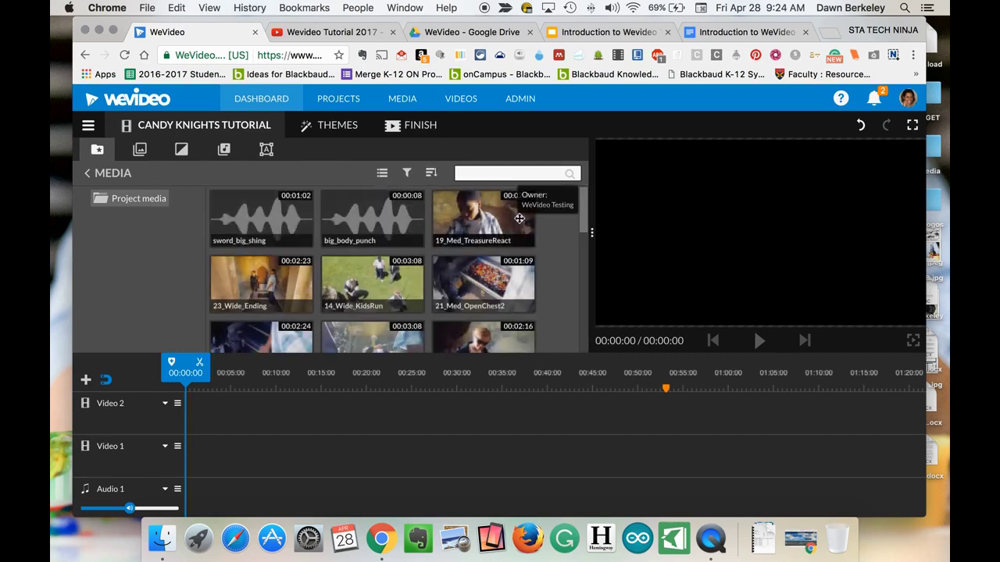
{"action": "left_click", "coordinate": [431, 173]}
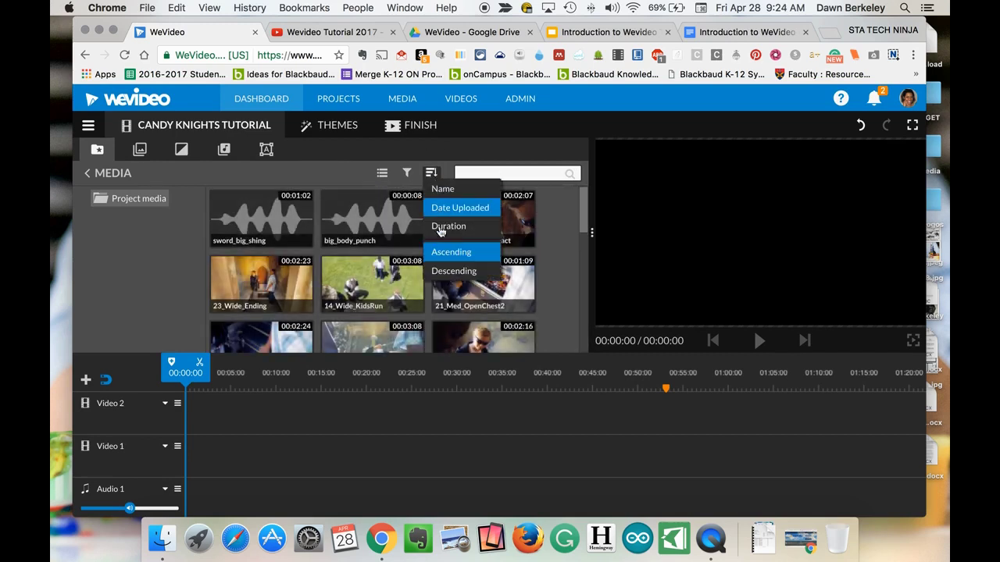
{"action": "left_click", "coordinate": [442, 271]}
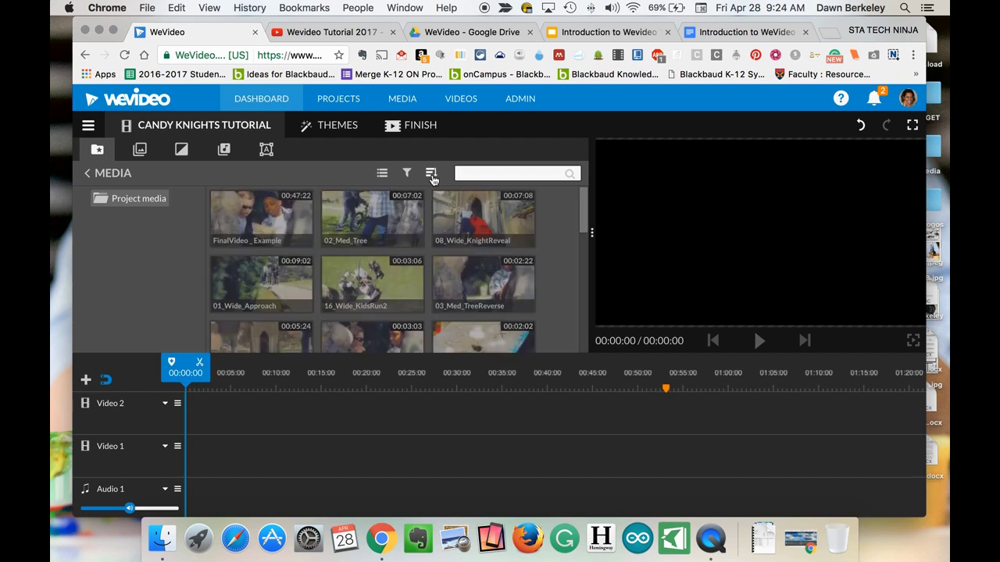
Step: Sort the project media by name in ascending order
{"action": "left_click", "coordinate": [431, 173]}
{"action": "left_click", "coordinate": [437, 190]}
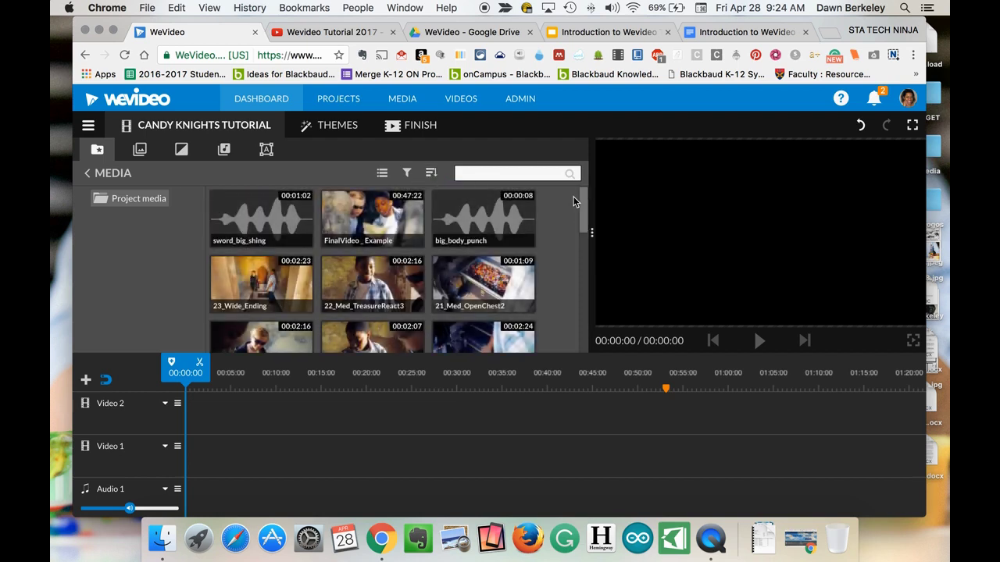
{"action": "left_click", "coordinate": [431, 174]}
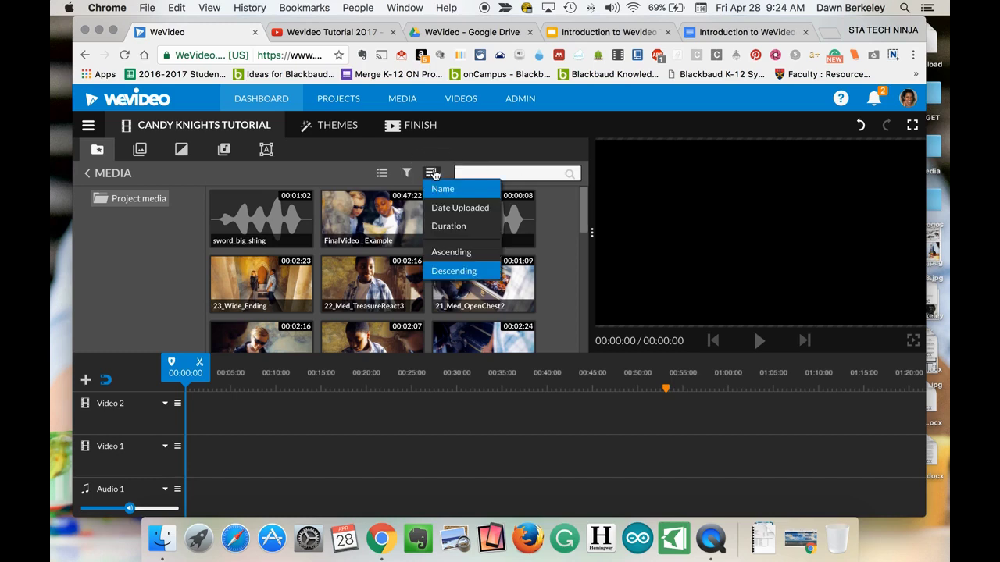
{"action": "left_click", "coordinate": [450, 254]}
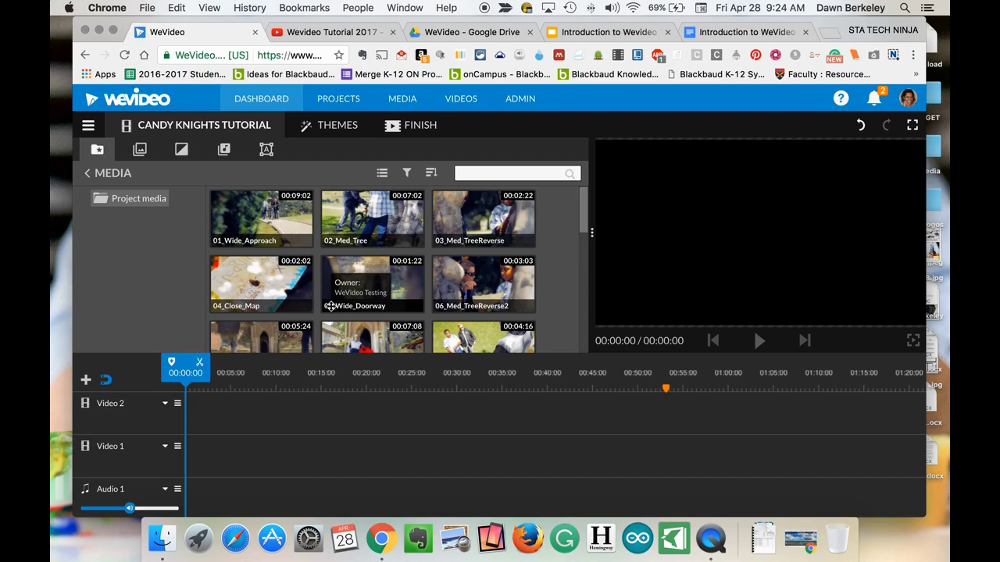
Step: Preview the 01_Wide_Approach clip from the project media and pause it partway
{"action": "left_click", "coordinate": [277, 225]}
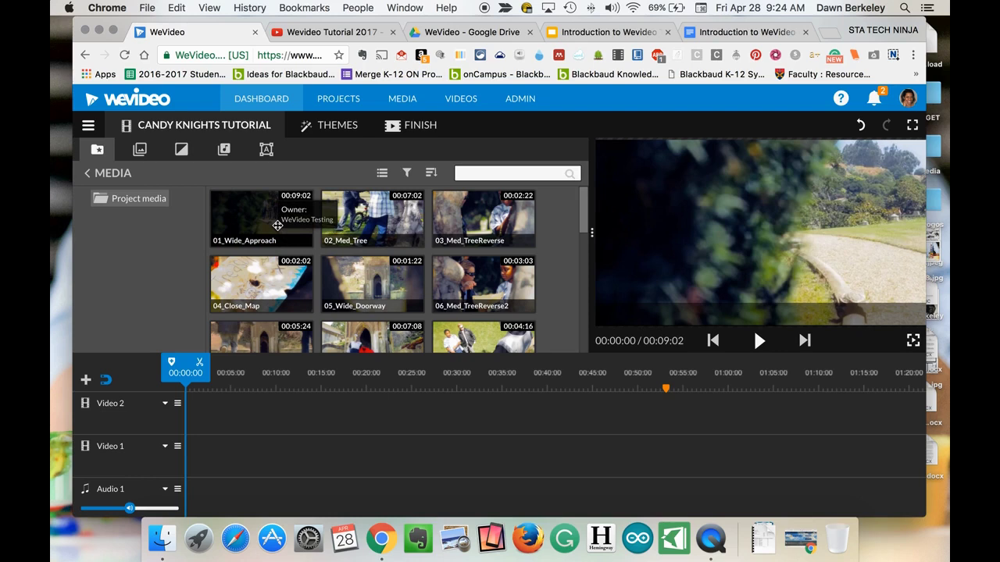
{"action": "left_click", "coordinate": [759, 341]}
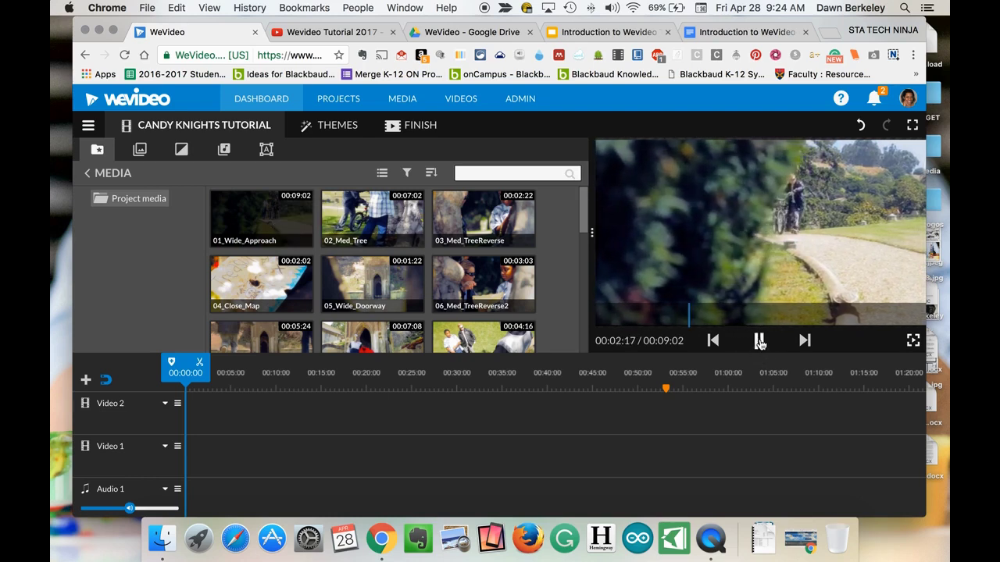
{"action": "left_click", "coordinate": [758, 341]}
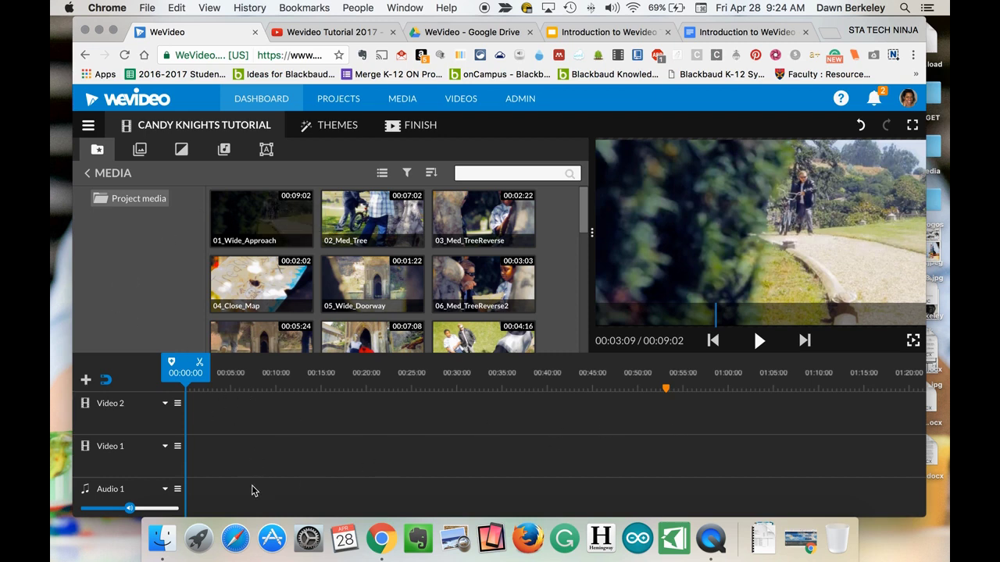
Step: Place the clips 01_Wide_Approach, 02_Med_Tree and 03_Med_TreeReverse end to end on the Video 1 track, starting at 00:00:00
{"action": "scroll", "coordinate": [151, 446], "scroll_direction": "up", "scroll_amount": 1}
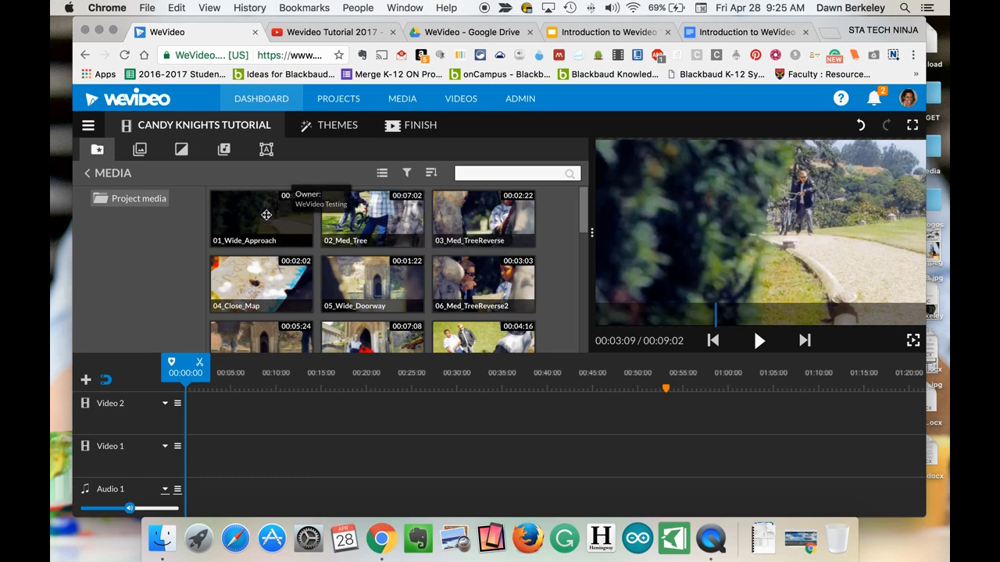
{"action": "left_click_drag", "start_coordinate": [266, 215], "coordinate": [196, 454]}
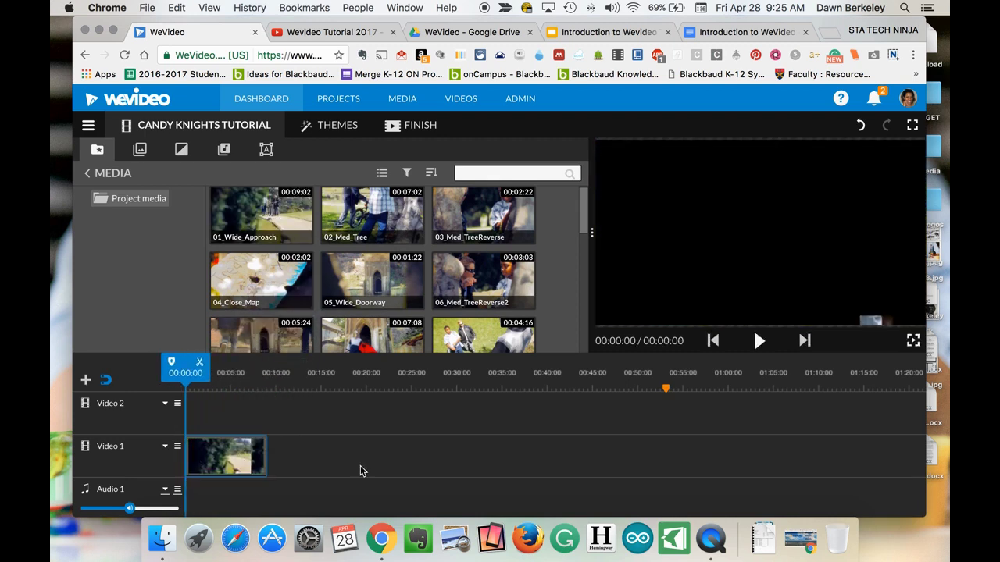
{"action": "left_click", "coordinate": [356, 244]}
{"action": "left_click_drag", "start_coordinate": [356, 244], "coordinate": [290, 451]}
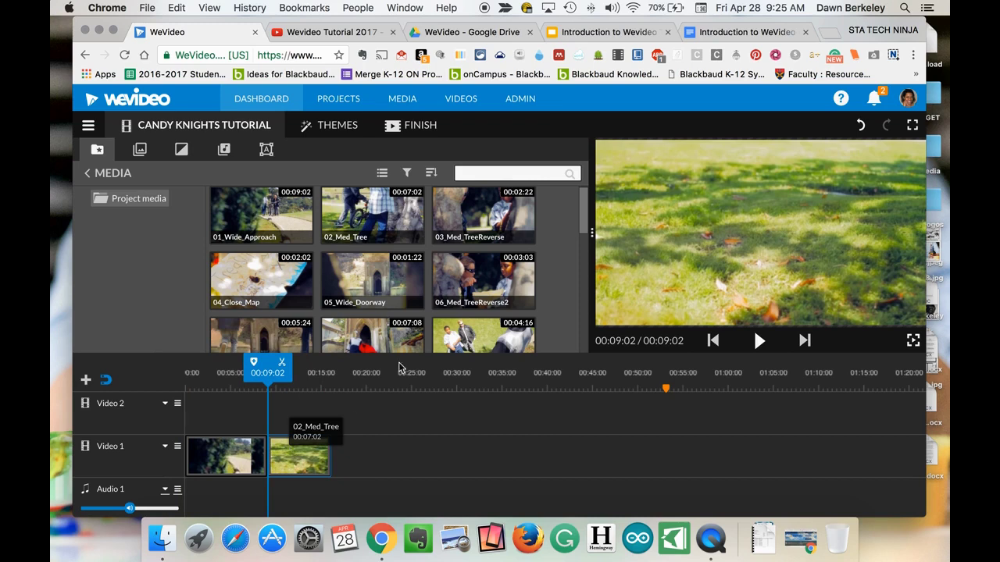
{"action": "left_click", "coordinate": [476, 219]}
{"action": "left_click_drag", "start_coordinate": [477, 219], "coordinate": [341, 464]}
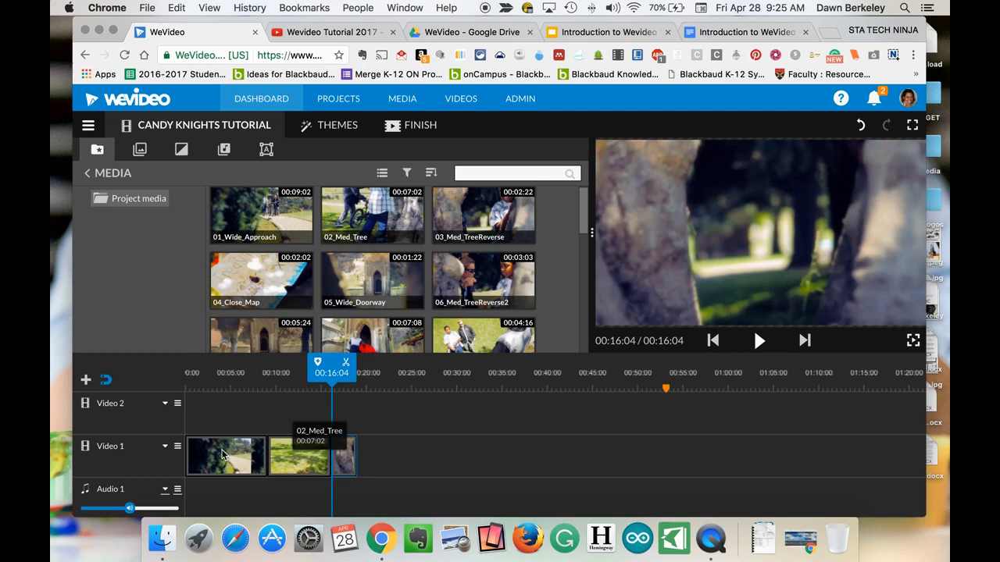
Step: Play the assembled clips from the start of the timeline and pause during the second clip
{"action": "left_click_drag", "start_coordinate": [329, 362], "coordinate": [176, 364]}
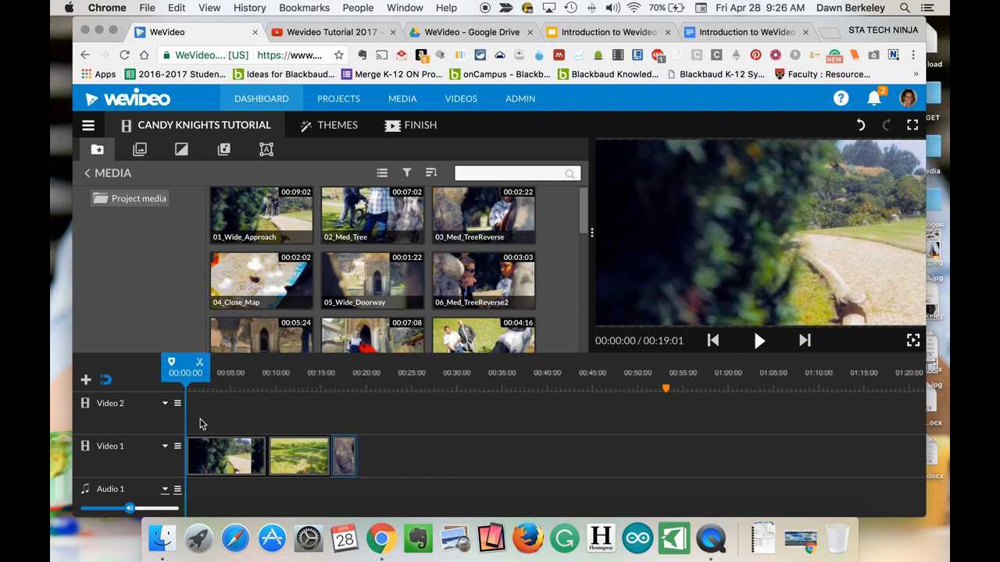
{"action": "key", "text": "space"}
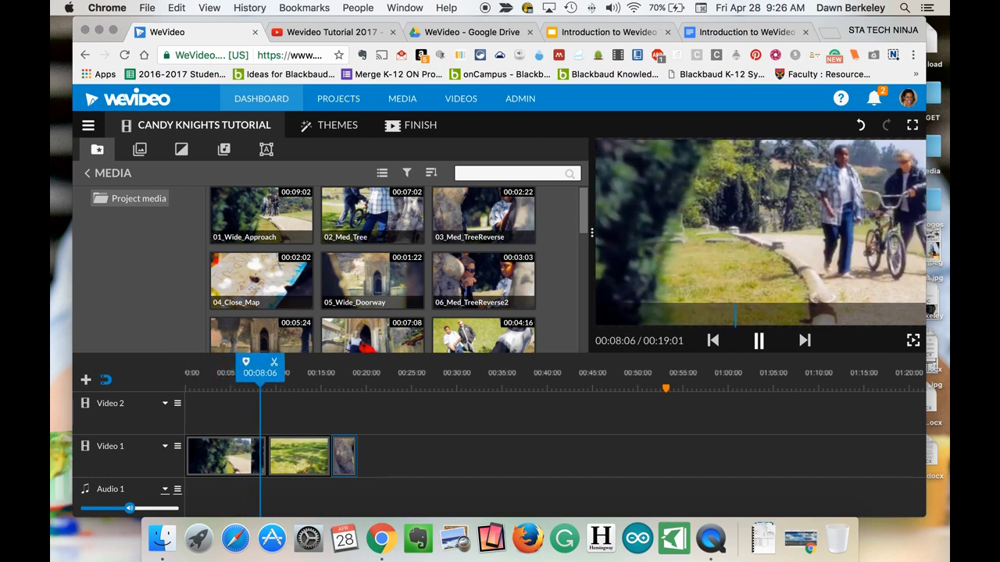
{"action": "key", "text": "space"}
{"action": "left_click", "coordinate": [759, 340]}
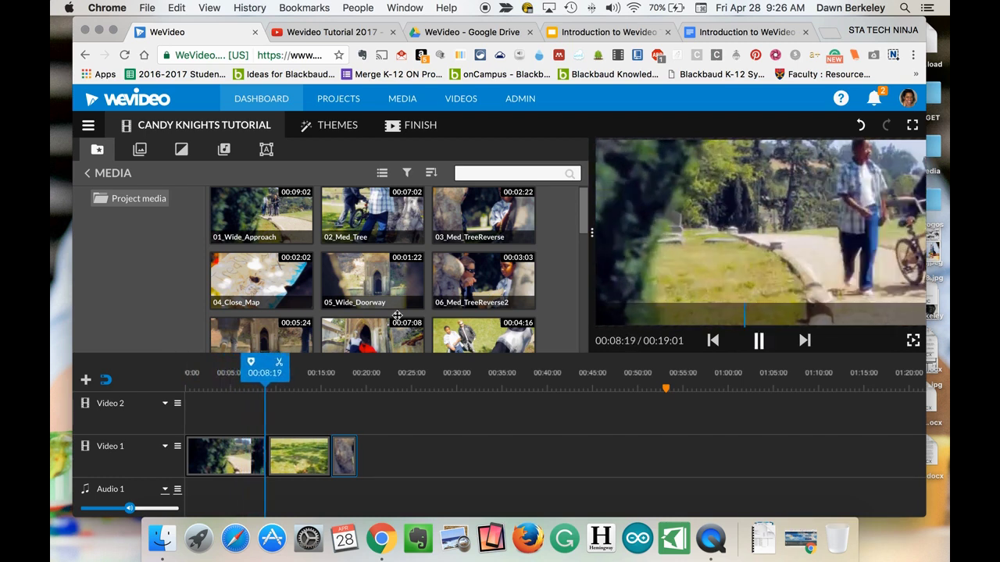
{"action": "left_click", "coordinate": [761, 341]}
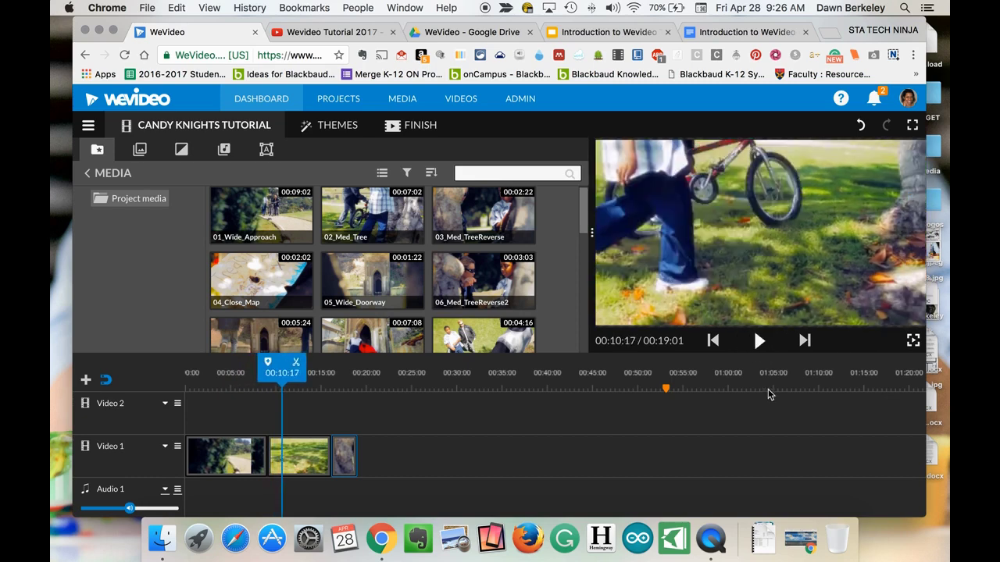
{"action": "left_click", "coordinate": [485, 7]}
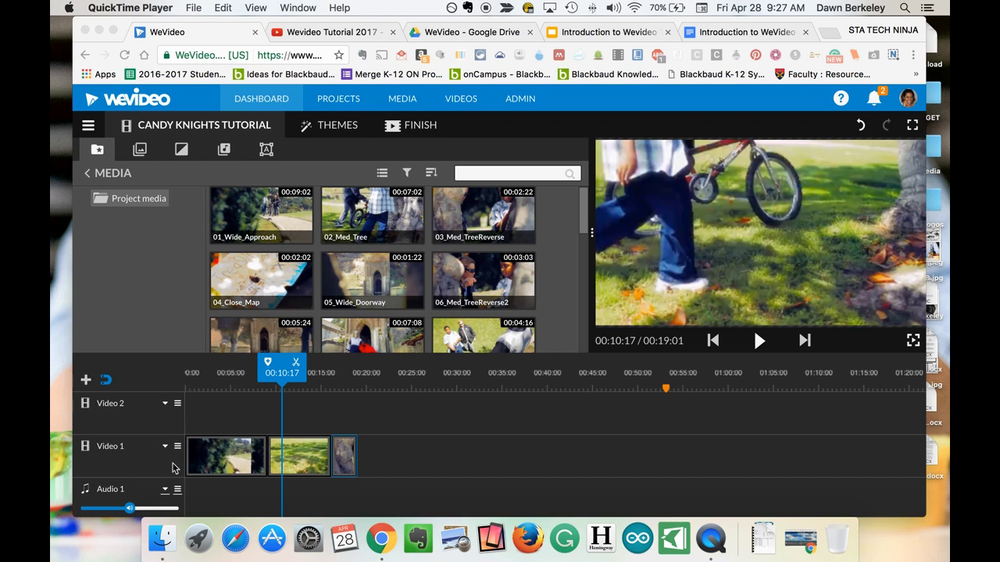
Step: Inspect frames of the 03_Med_TreeReverse and 02_Med_Tree clips on the Video 1 track
{"action": "left_click", "coordinate": [268, 456]}
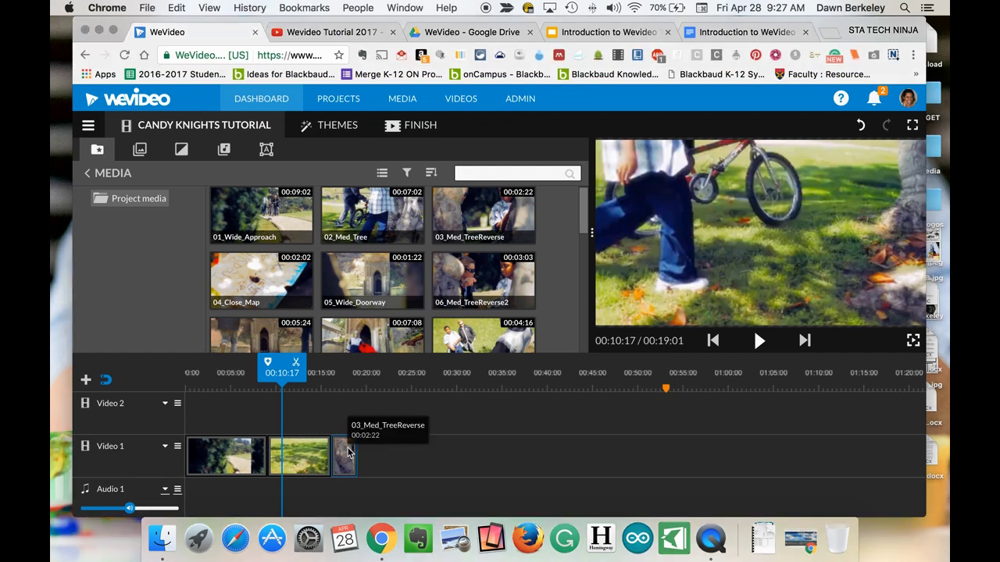
{"action": "left_click", "coordinate": [315, 460]}
{"action": "left_click", "coordinate": [344, 459]}
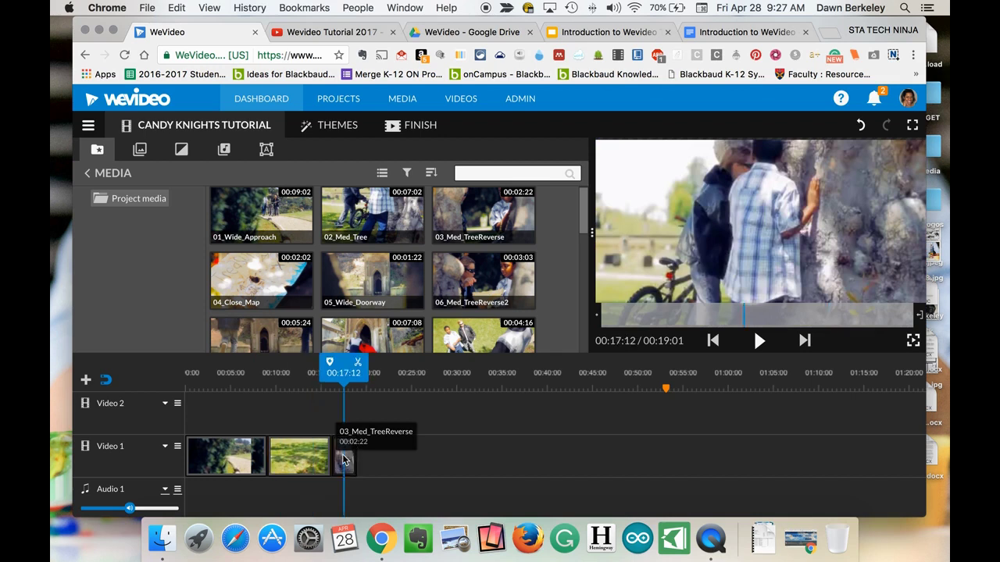
{"action": "left_click", "coordinate": [307, 465]}
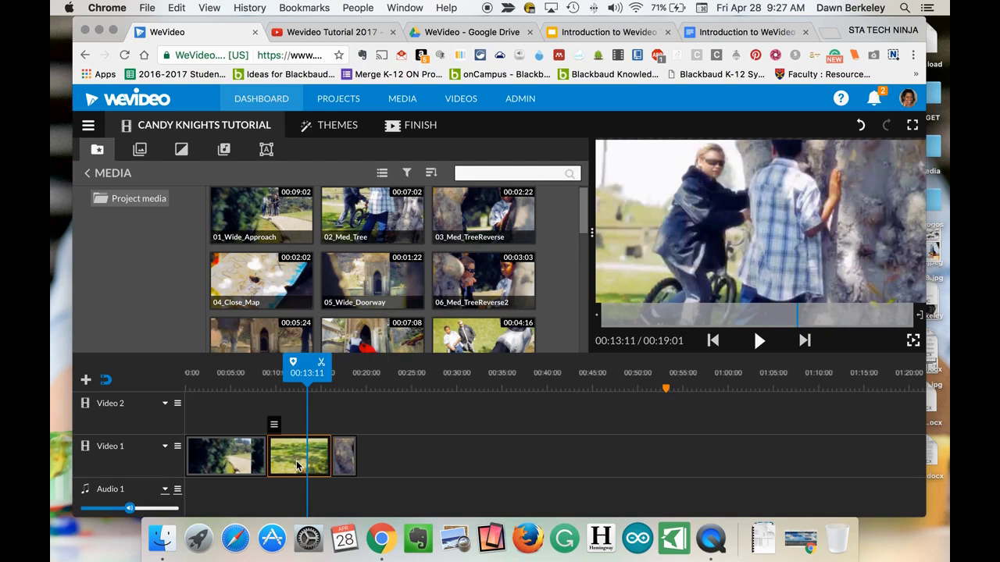
Step: Trim the end of the 02_Med_Tree clip on Video 1 back to 00:14:24
{"action": "left_click_drag", "start_coordinate": [306, 361], "coordinate": [277, 363]}
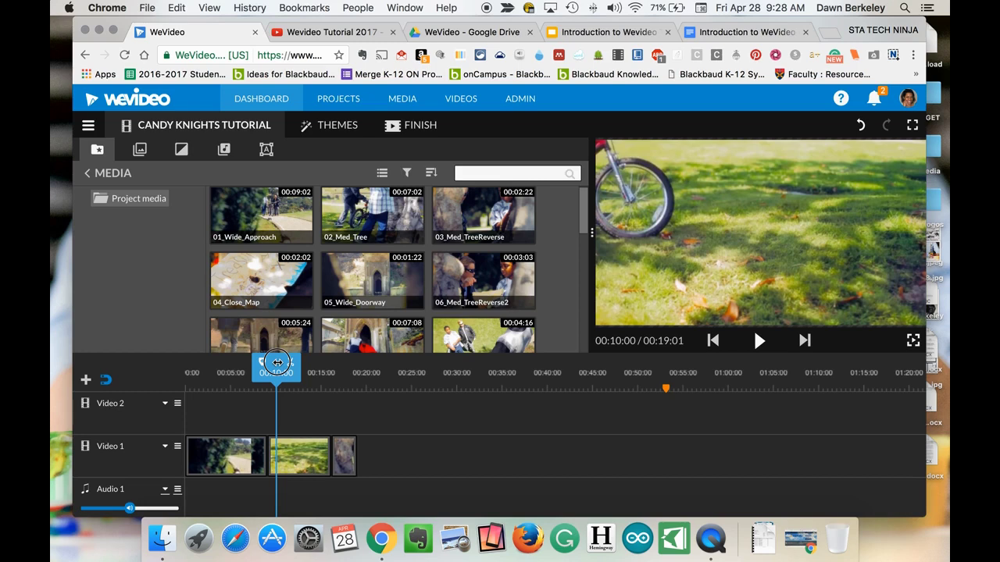
{"action": "left_click_drag", "start_coordinate": [278, 361], "coordinate": [320, 362]}
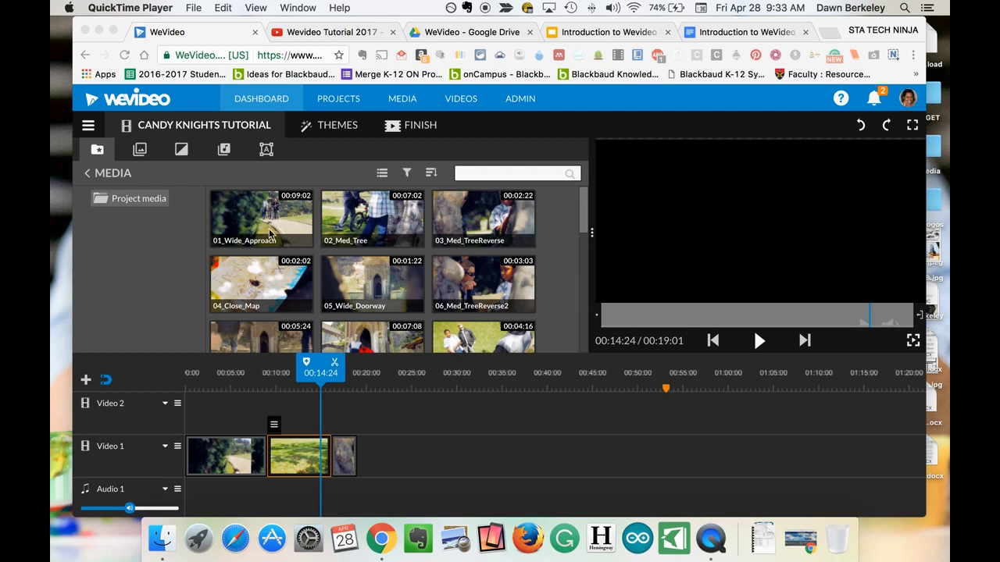
{"action": "left_click", "coordinate": [319, 365]}
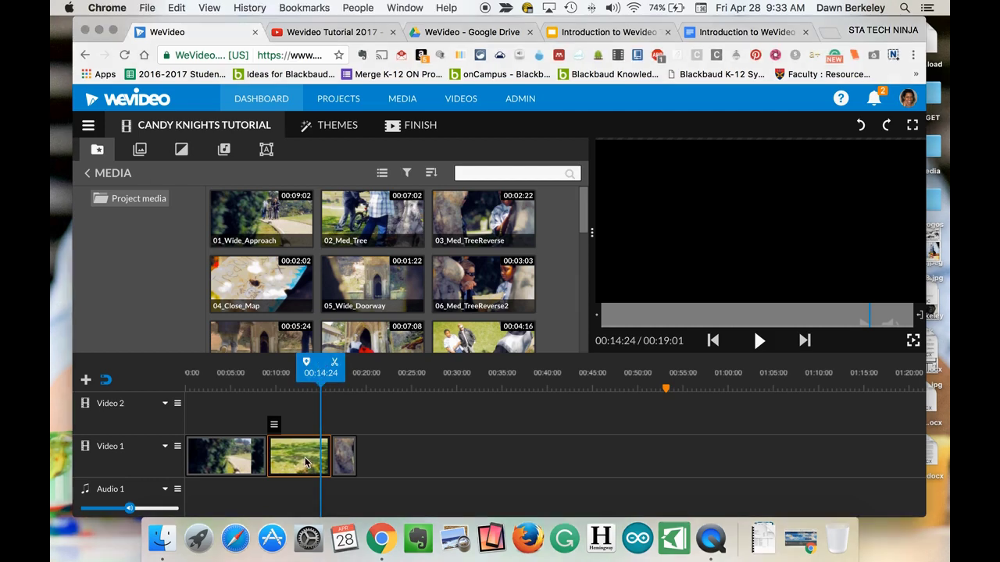
{"action": "key", "text": "super+shift+z"}
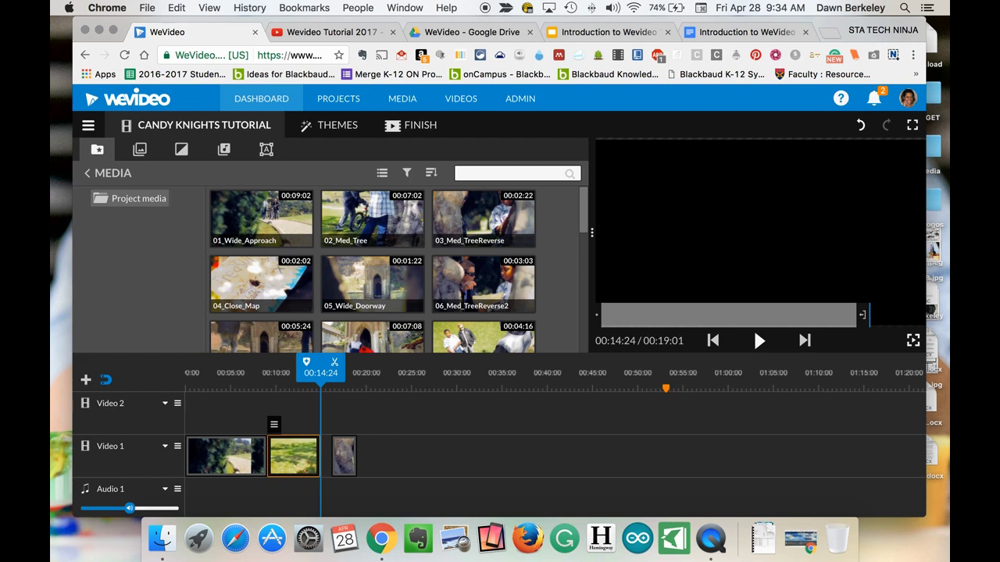
Step: Trim the beginning of the 03_Med_TreeReverse clip, leaving only a short piece at its end
{"action": "left_click", "coordinate": [348, 466]}
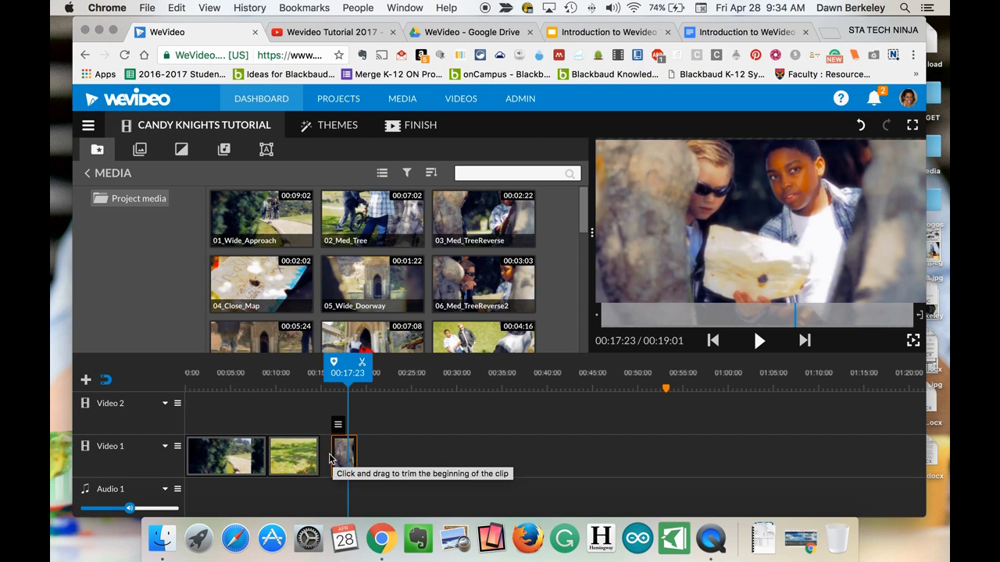
{"action": "left_click_drag", "start_coordinate": [333, 454], "coordinate": [332, 455]}
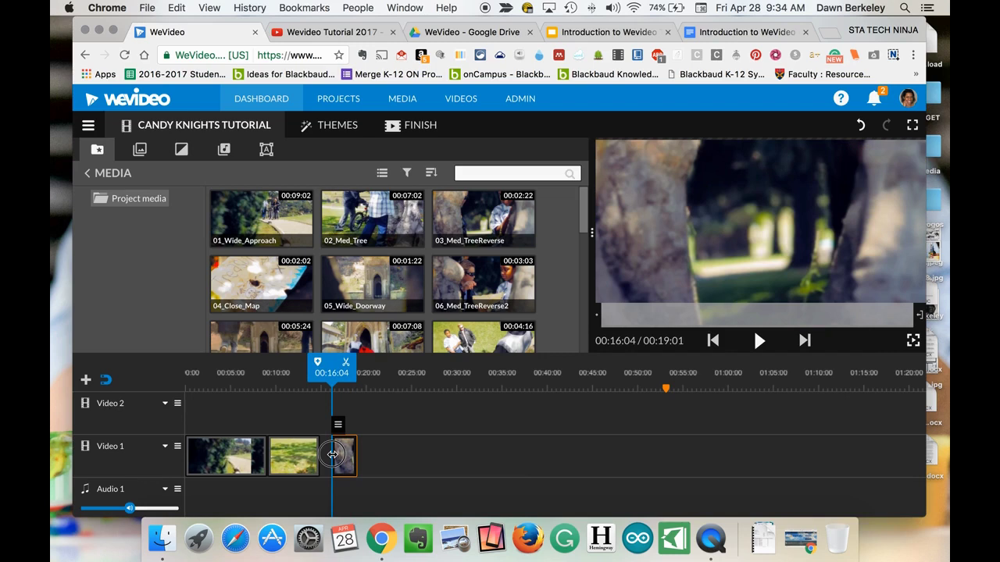
{"action": "left_click_drag", "start_coordinate": [332, 454], "coordinate": [360, 456]}
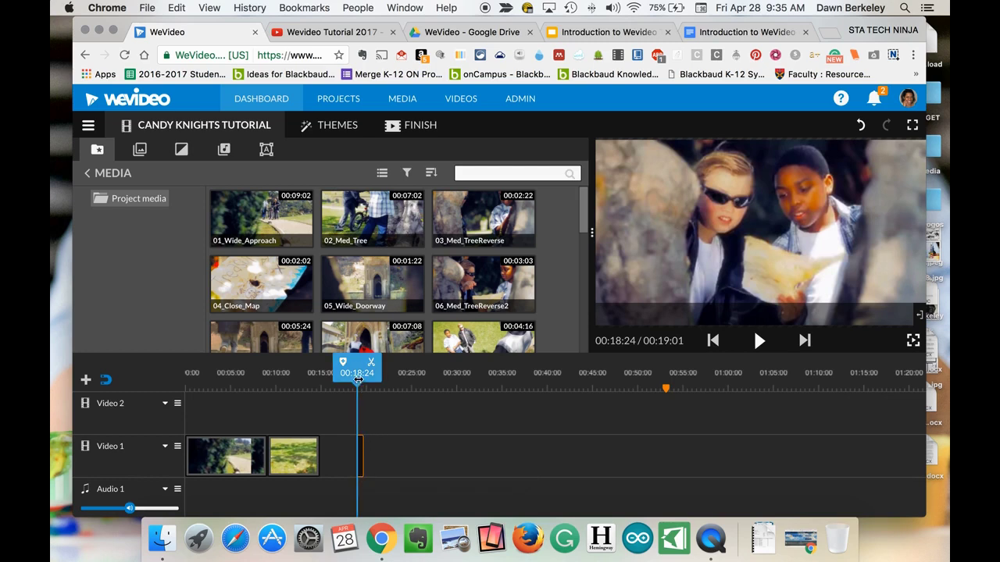
Step: Play the trimmed timeline from 00:08:23 through to its end
{"action": "left_click_drag", "start_coordinate": [318, 366], "coordinate": [267, 367]}
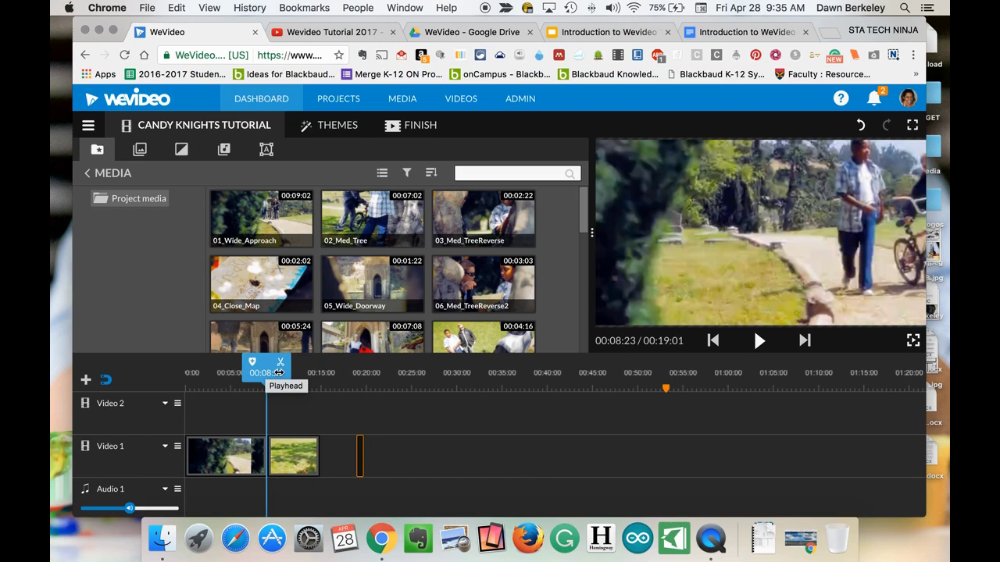
{"action": "key", "text": "space"}
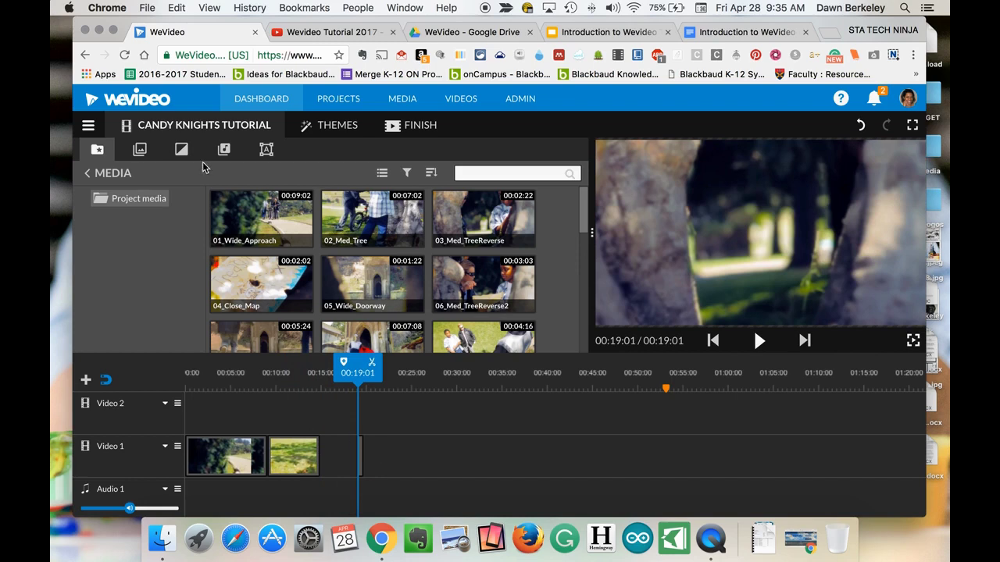
{"action": "left_click", "coordinate": [484, 10]}
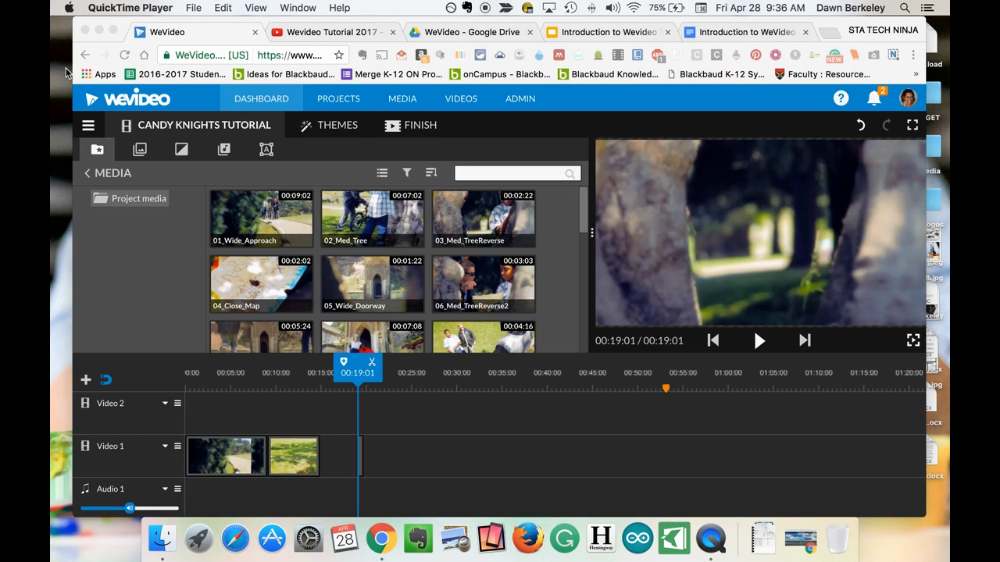
Step: Select all three clips on the Video 1 track and close the gaps between them
{"action": "left_click", "coordinate": [194, 432]}
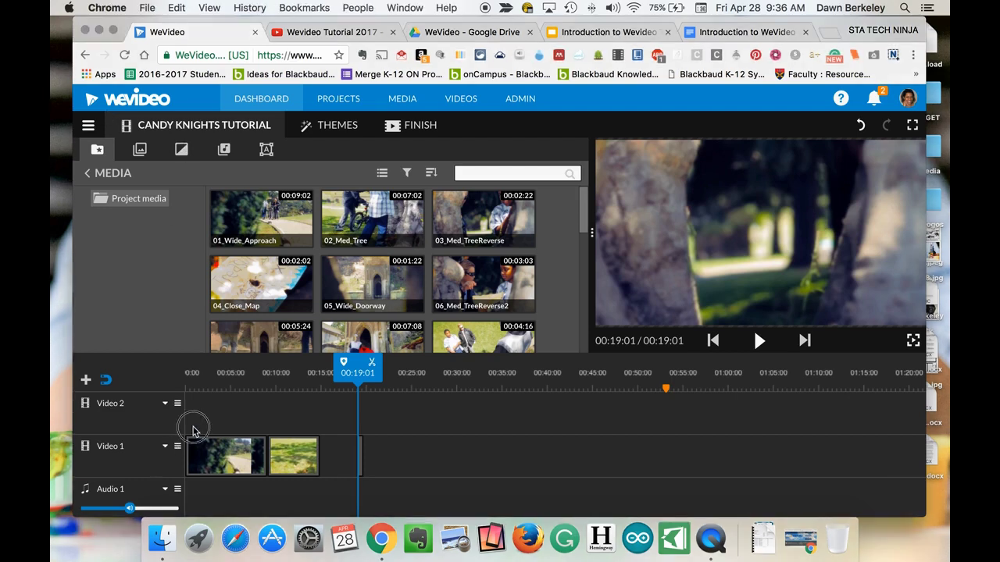
{"action": "left_click_drag", "start_coordinate": [194, 420], "coordinate": [376, 482]}
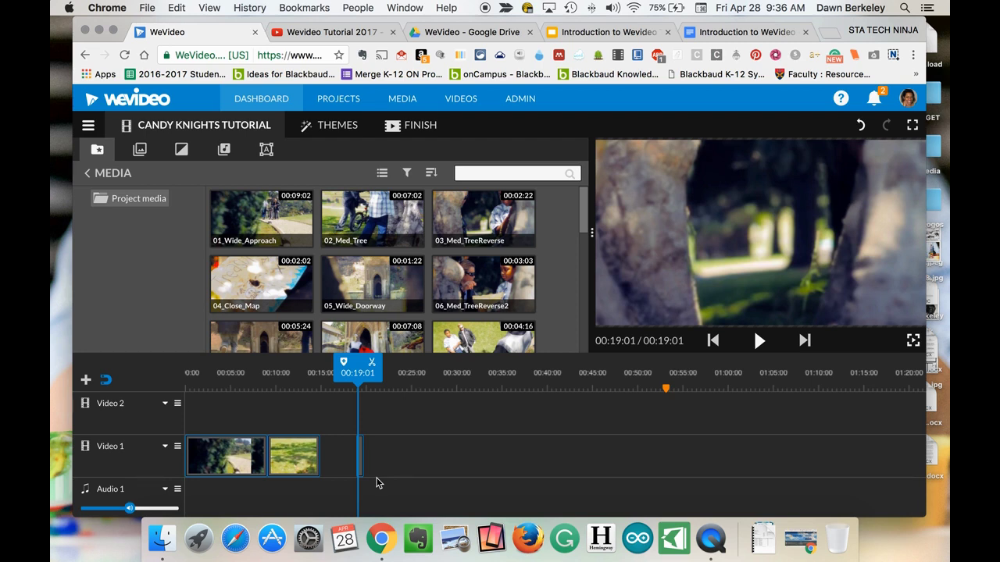
{"action": "right_click", "coordinate": [295, 462]}
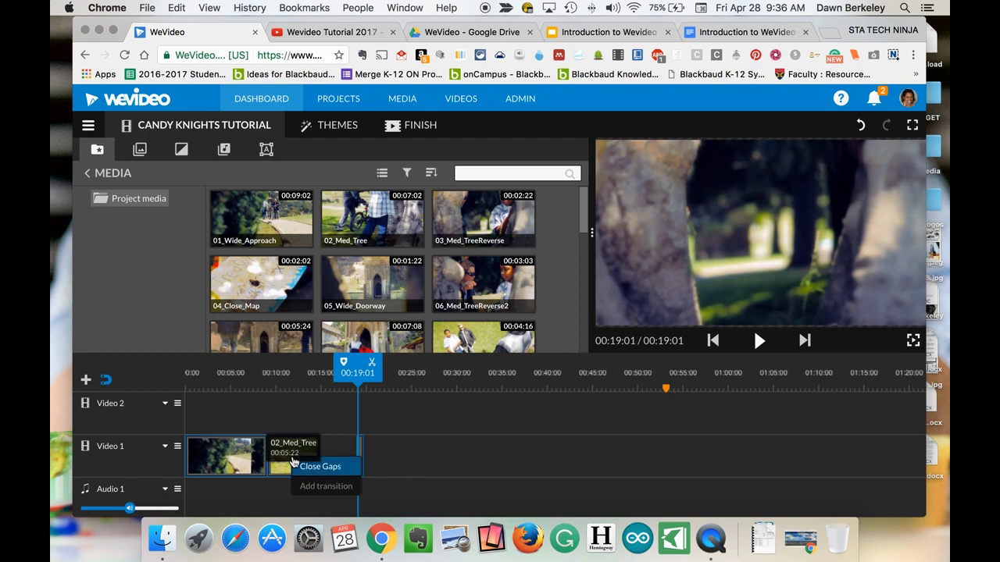
{"action": "left_click", "coordinate": [346, 467]}
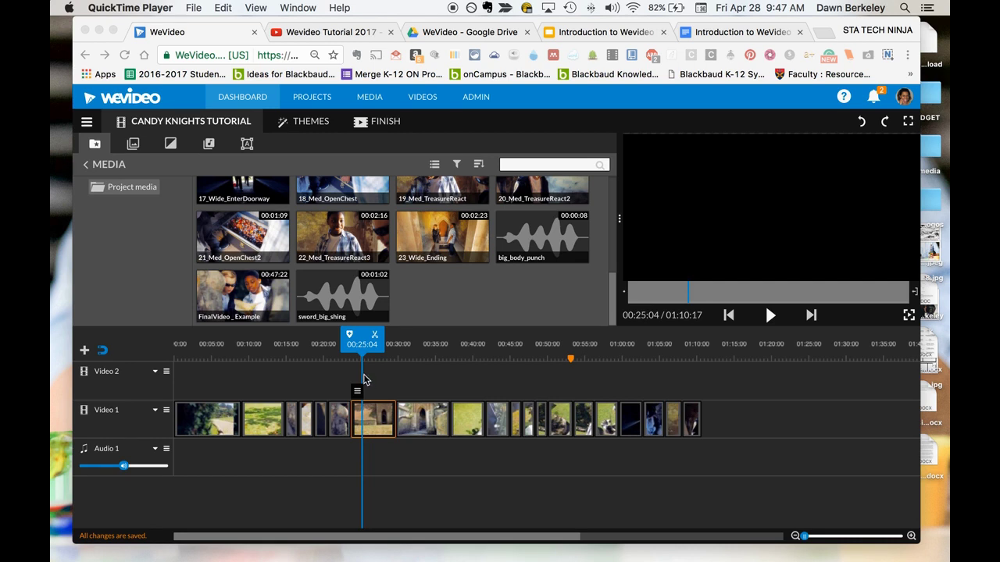
Step: Split the 07_Wide_DoorwayApproach clip at 00:25:03 and delete its short first part
{"action": "left_click", "coordinate": [354, 342]}
{"action": "mouse_move", "coordinate": [354, 341]}
{"action": "left_mouse_down"}
{"action": "mouse_move", "coordinate": [342, 340]}
{"action": "mouse_move", "coordinate": [361, 339]}
{"action": "left_mouse_up"}
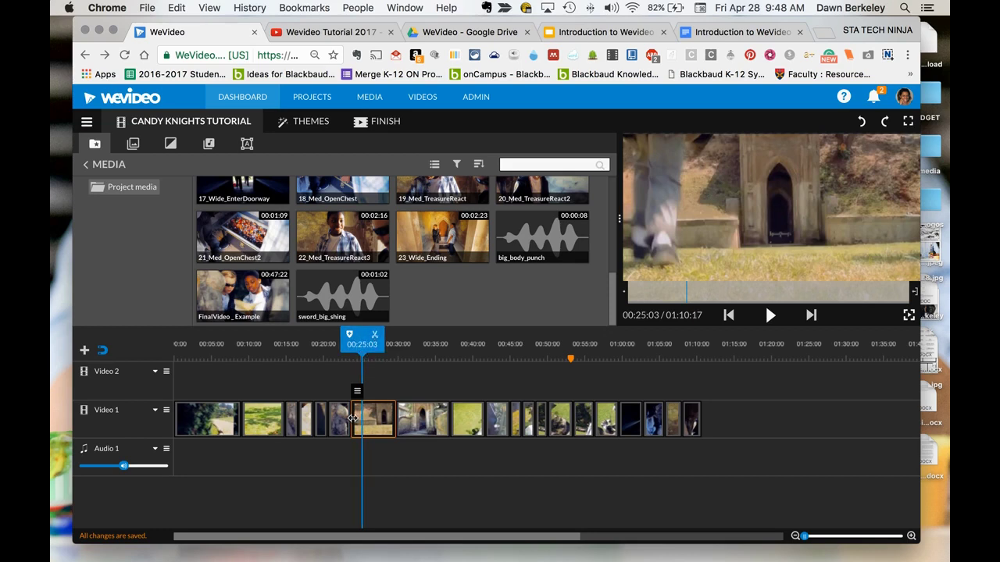
{"action": "left_click", "coordinate": [376, 338]}
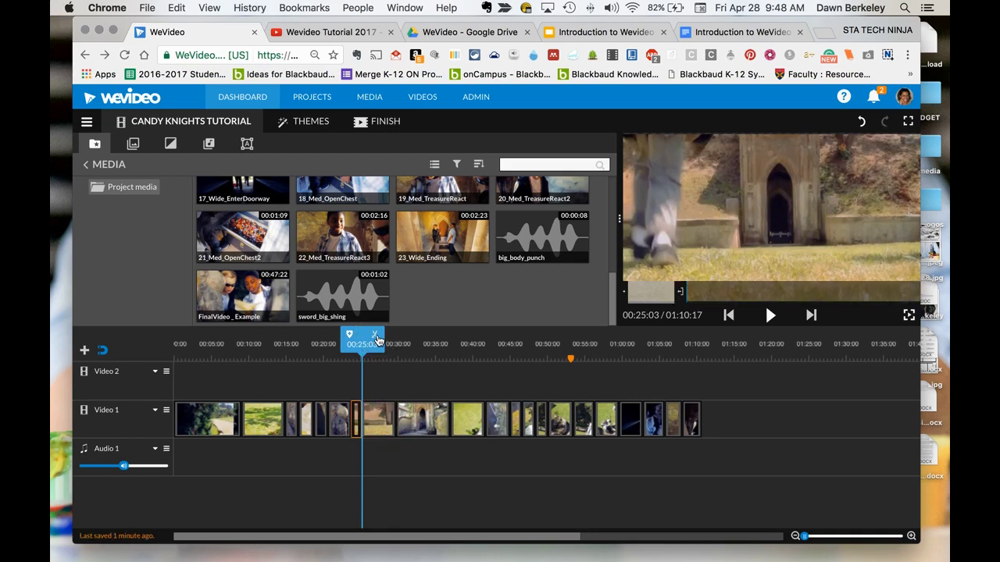
{"action": "left_click", "coordinate": [373, 423]}
{"action": "left_click", "coordinate": [359, 425]}
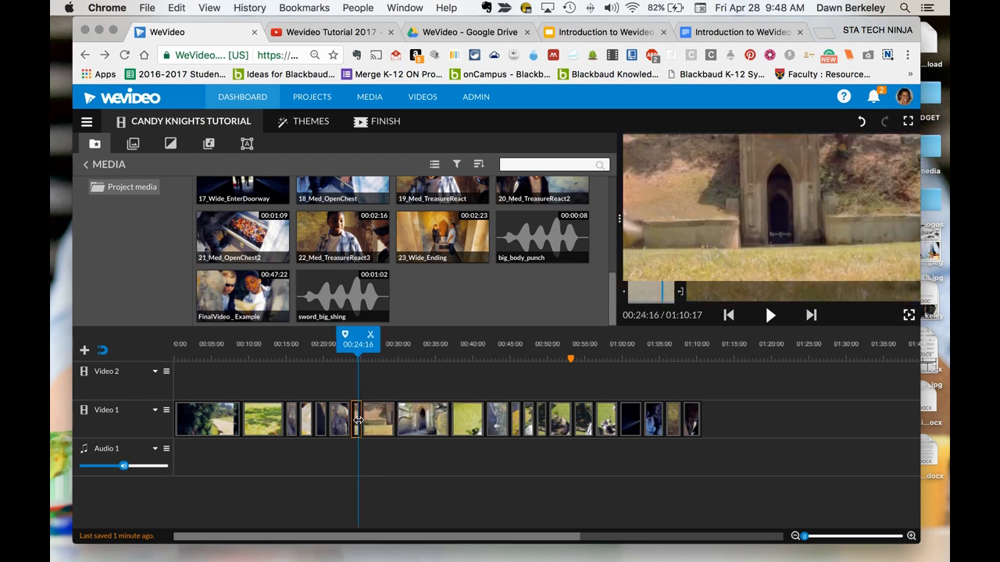
{"action": "key", "text": "Delete"}
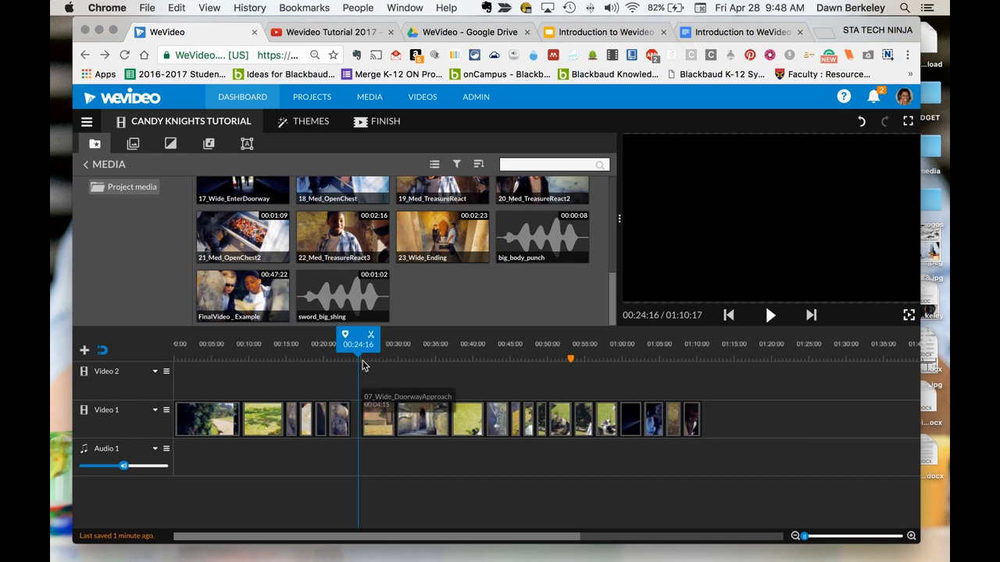
Step: Scrub the playhead to 00:27:02 and zoom in on the timeline to enlarge the clips
{"action": "mouse_move", "coordinate": [358, 341]}
{"action": "left_mouse_down"}
{"action": "mouse_move", "coordinate": [331, 338]}
{"action": "mouse_move", "coordinate": [377, 342]}
{"action": "left_mouse_up"}
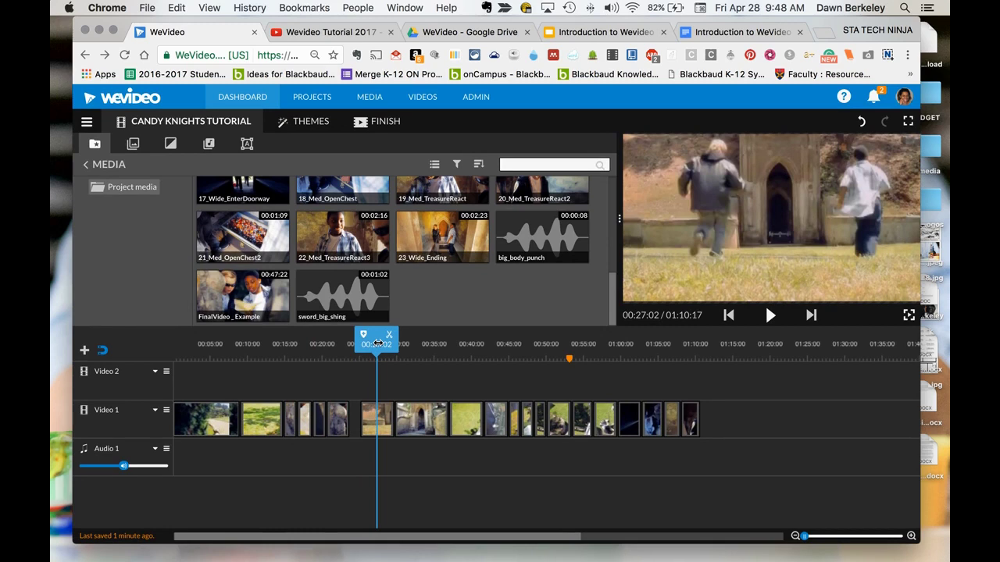
{"action": "left_click", "coordinate": [910, 538]}
{"action": "left_click", "coordinate": [910, 537]}
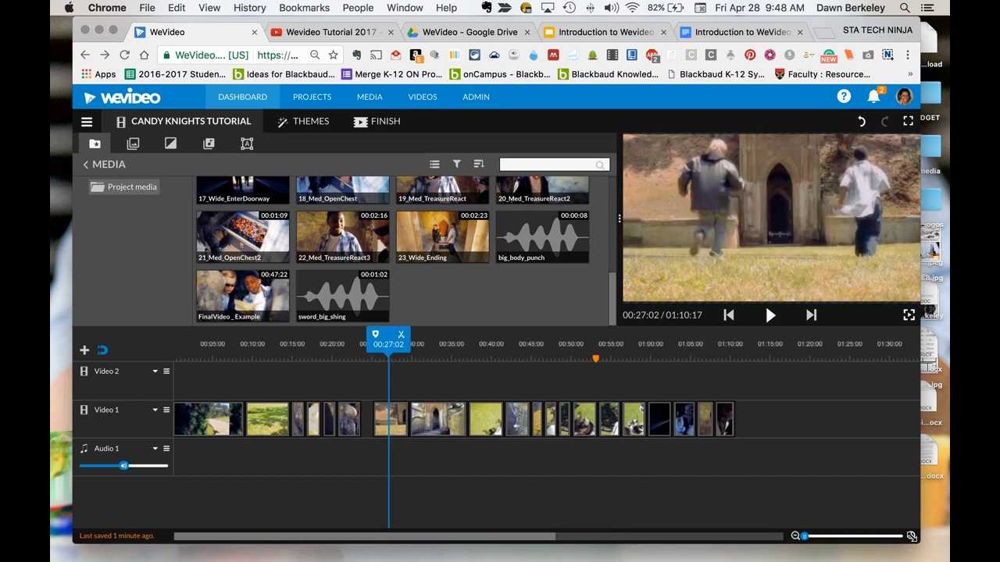
{"action": "left_click", "coordinate": [910, 537]}
{"action": "left_click", "coordinate": [910, 537]}
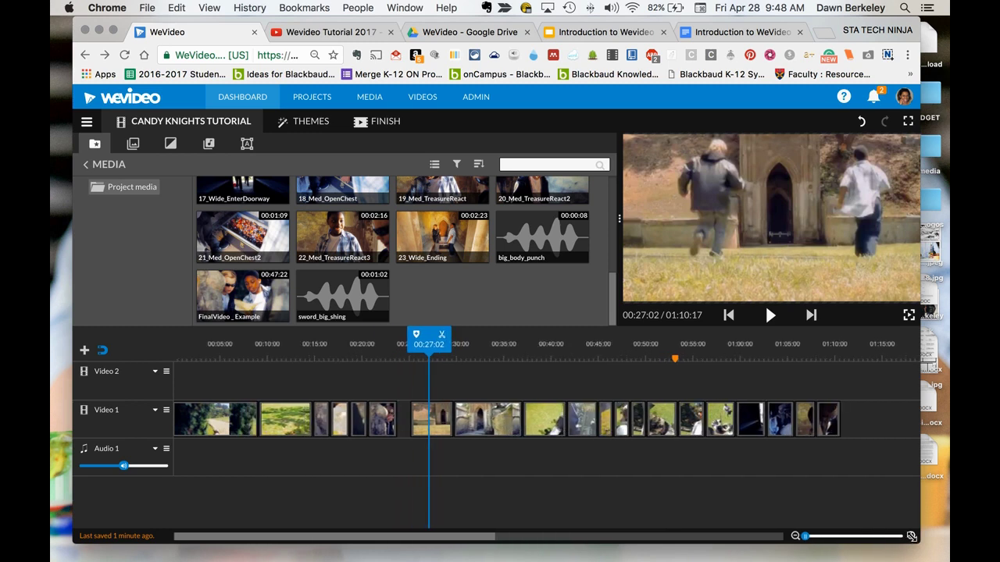
{"action": "left_click", "coordinate": [911, 538]}
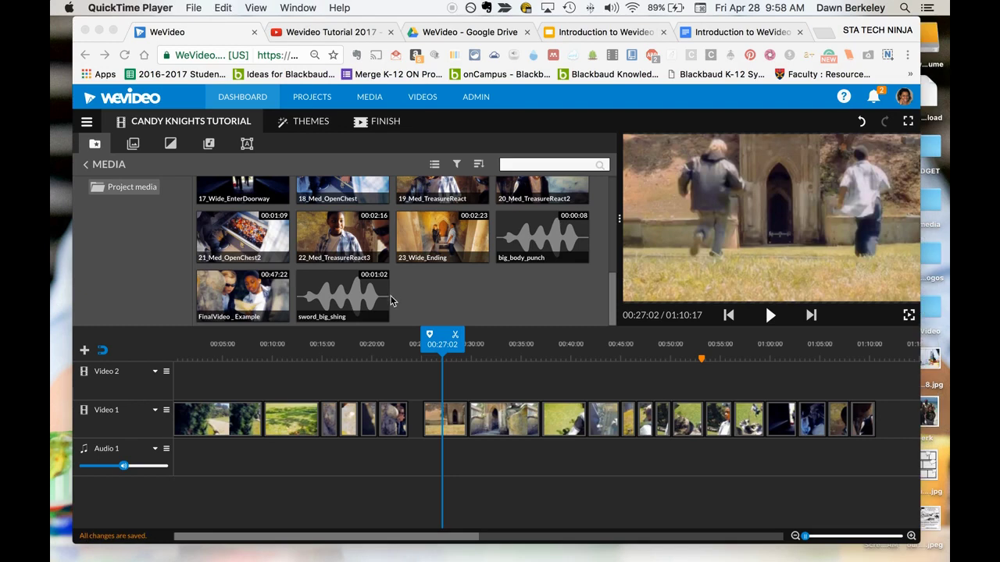
Step: Return the playhead to the start of the timeline at 00:00:00
{"action": "left_click", "coordinate": [446, 340]}
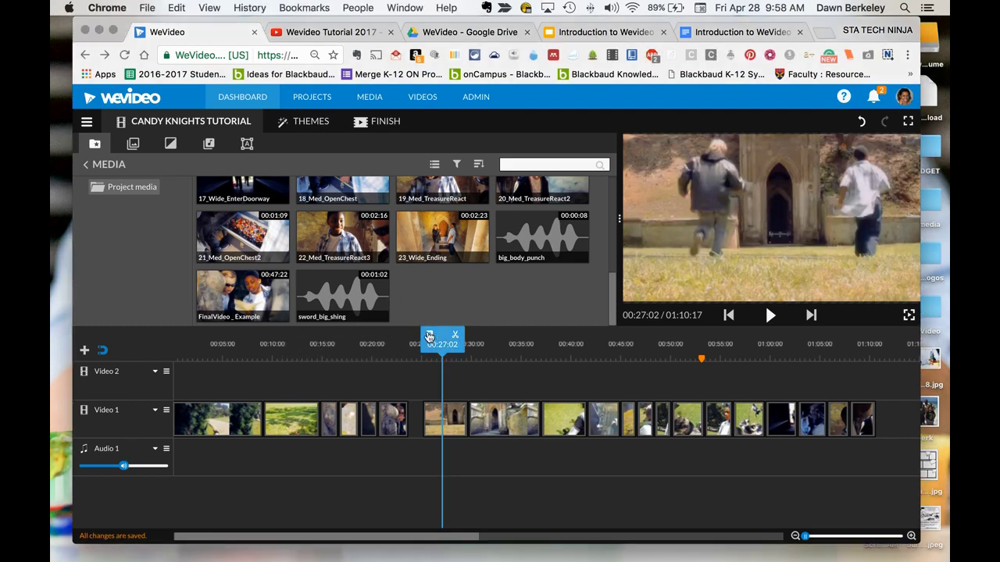
{"action": "left_click_drag", "start_coordinate": [444, 336], "coordinate": [162, 345]}
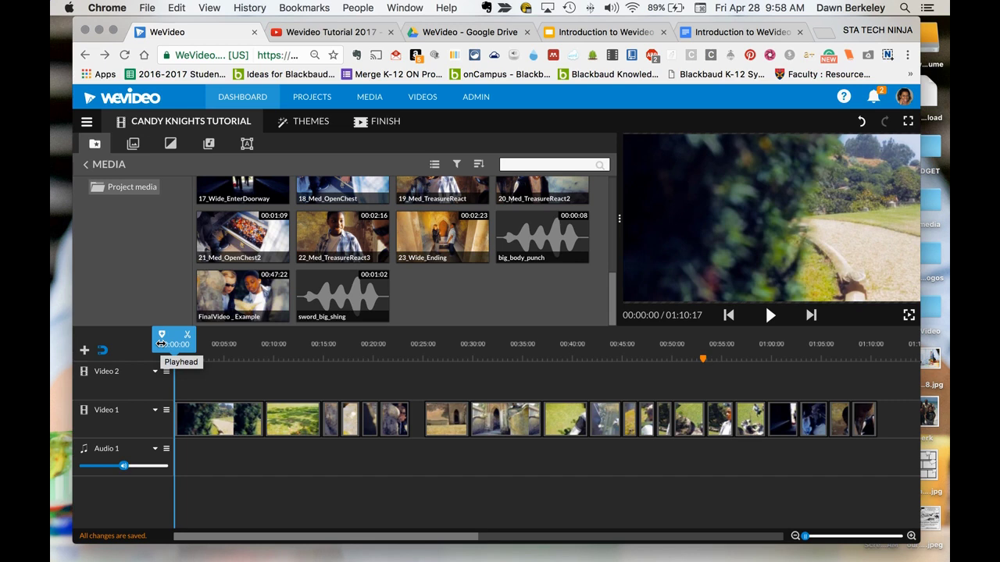
{"action": "scroll", "coordinate": [221, 450], "scroll_direction": "up", "scroll_amount": 1}
{"action": "scroll", "coordinate": [221, 451], "scroll_direction": "down", "scroll_amount": 1}
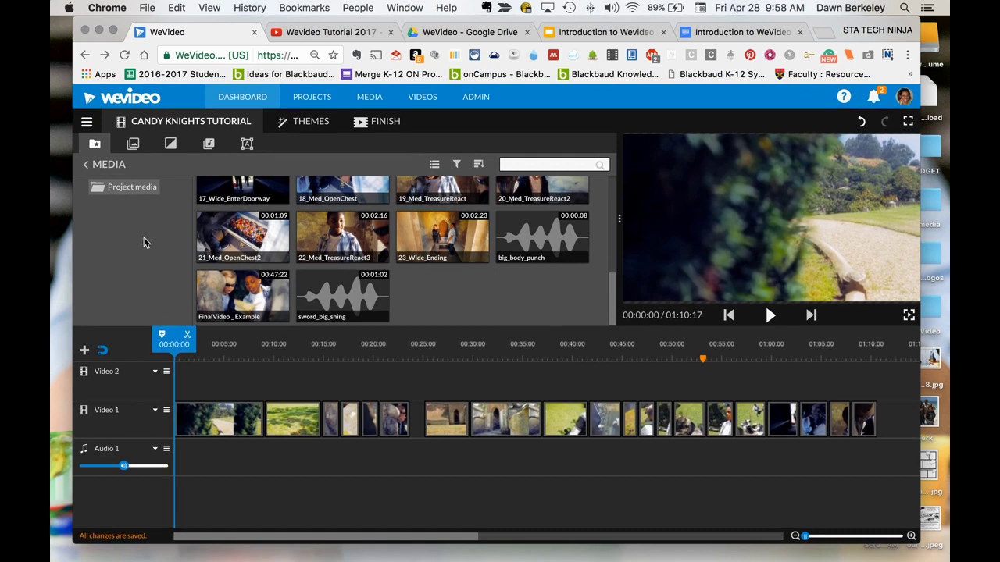
Step: Browse the free music in the audio library and open the Premium Music collection
{"action": "left_click", "coordinate": [210, 149]}
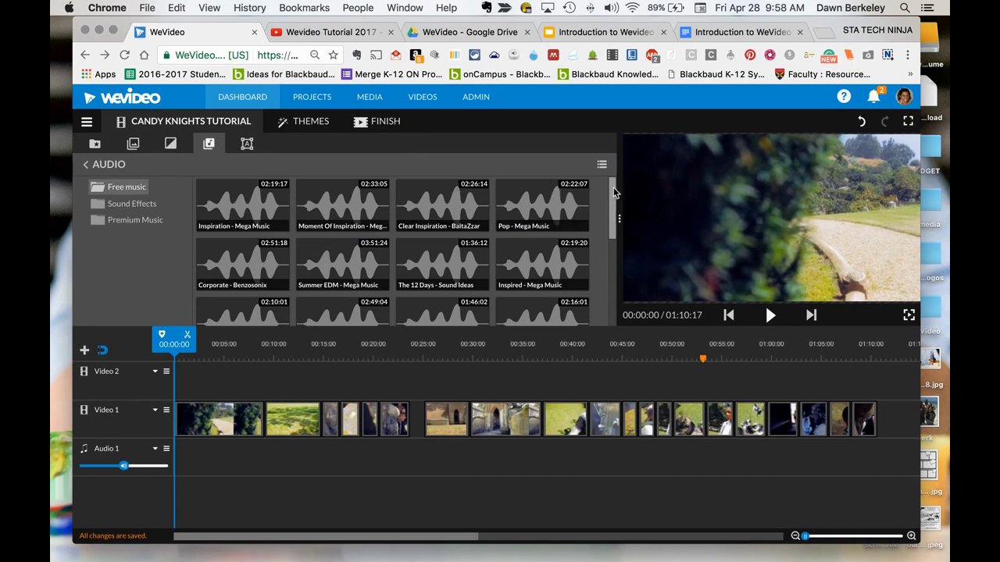
{"action": "scroll", "coordinate": [613, 278], "scroll_direction": "down", "scroll_amount": 5}
{"action": "left_click_drag", "start_coordinate": [613, 277], "coordinate": [608, 182]}
{"action": "left_click", "coordinate": [147, 222]}
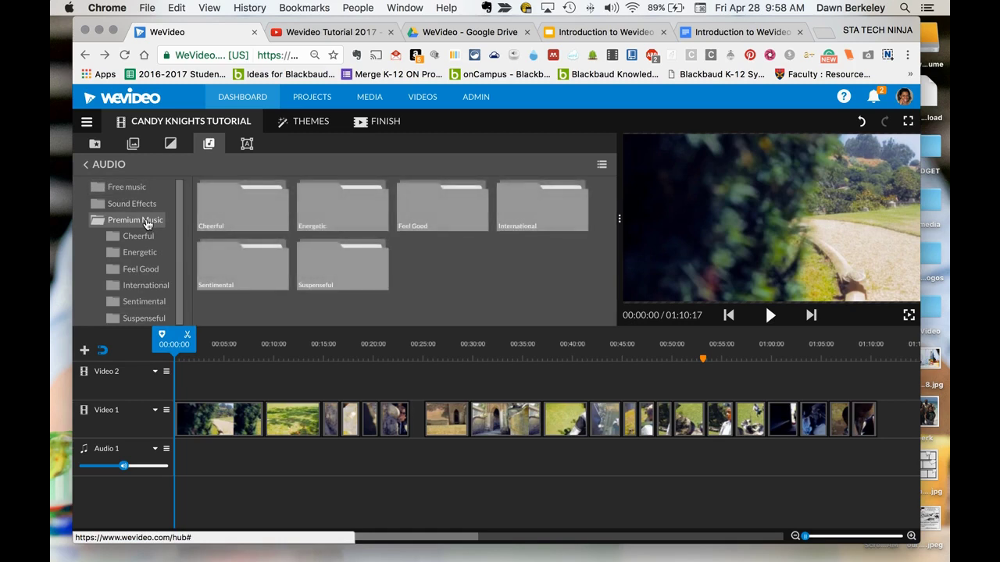
Step: Place Magical World - Benzosonix from the Suspenseful folder on Audio 1 at 00:00:00 and play the timeline to about 00:10:03
{"action": "left_click", "coordinate": [343, 275]}
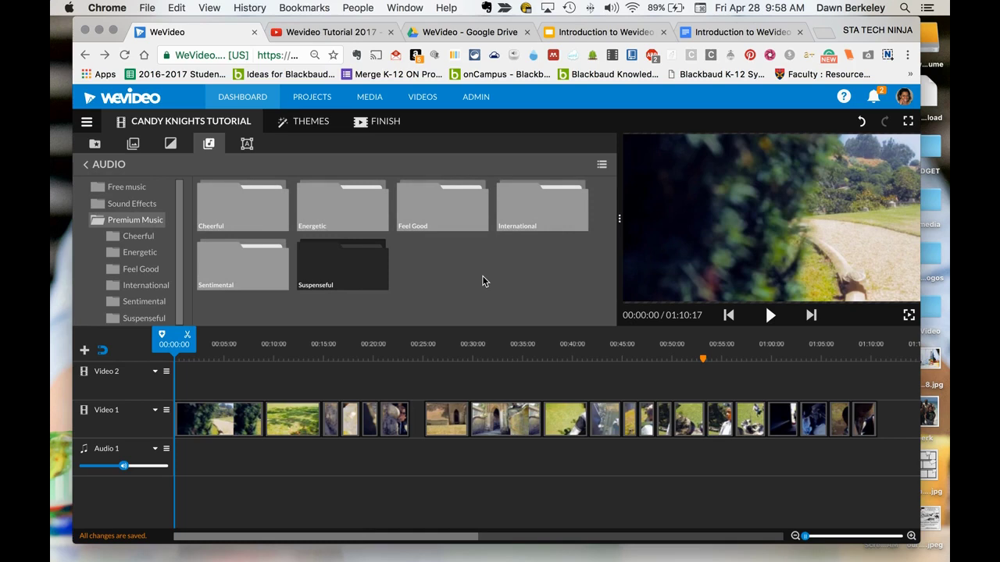
{"action": "left_click", "coordinate": [359, 279]}
{"action": "left_click", "coordinate": [612, 226]}
{"action": "left_click_drag", "start_coordinate": [612, 225], "coordinate": [602, 273]}
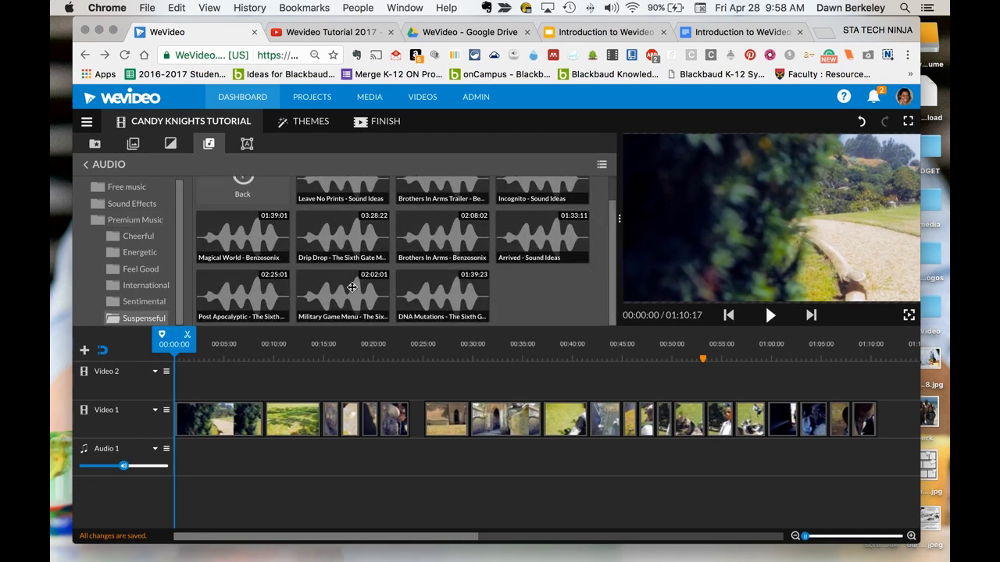
{"action": "left_click", "coordinate": [230, 240]}
{"action": "left_click_drag", "start_coordinate": [225, 244], "coordinate": [187, 461]}
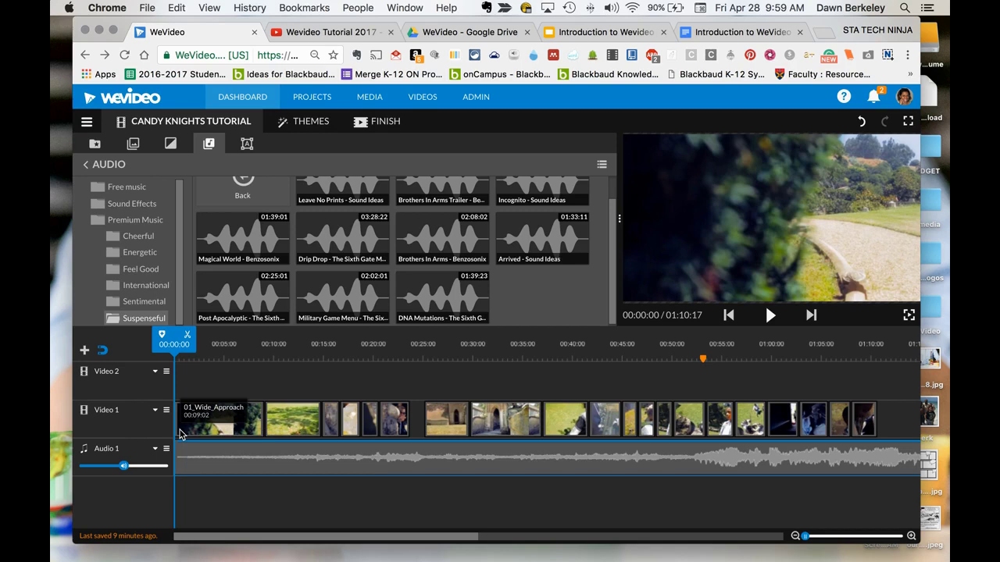
{"action": "key", "text": "space"}
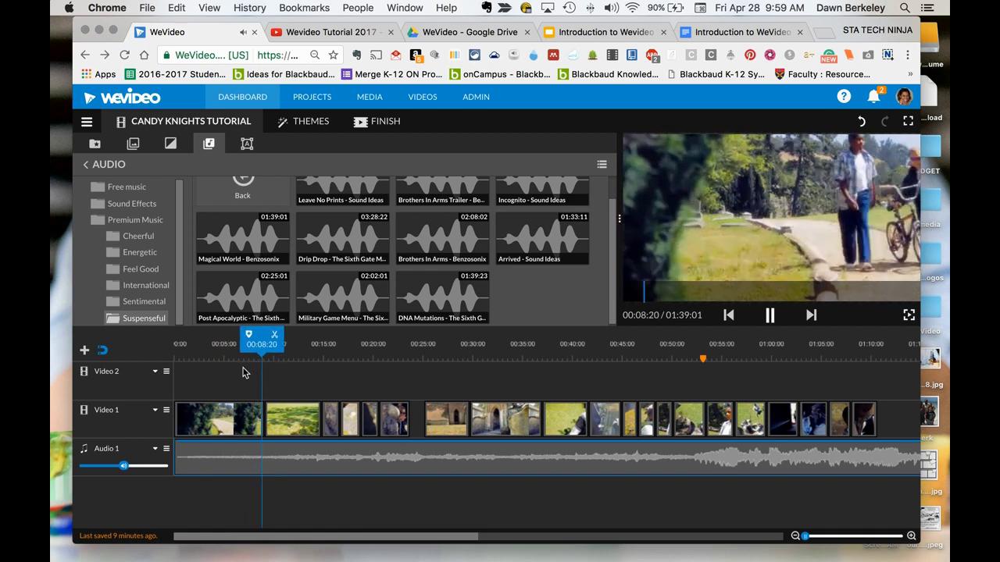
{"action": "key", "text": "space"}
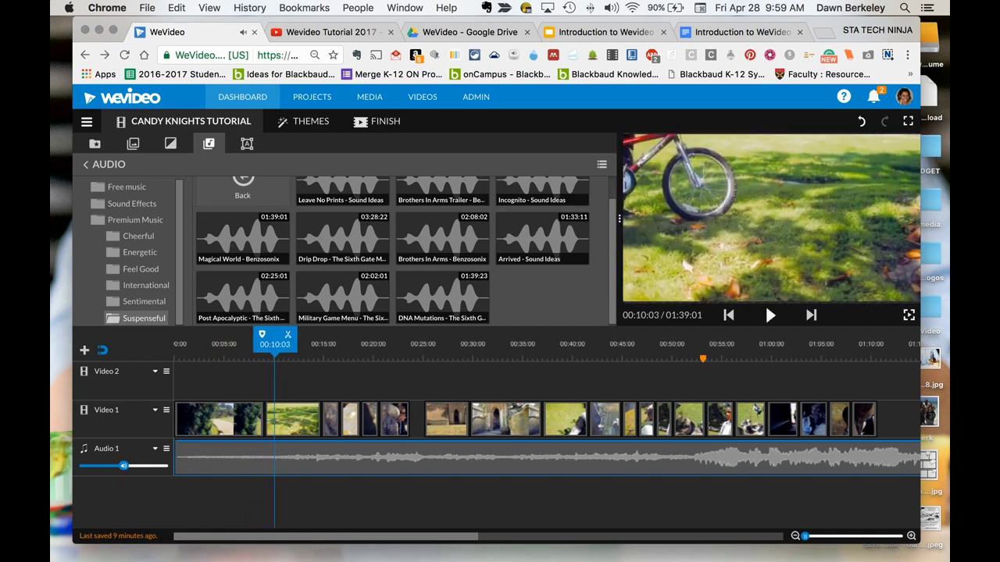
Step: Trim the end of the Magical World - Benzosonix clip on Audio 1 to 01:11:23, just past the last video clip
{"action": "left_click_drag", "start_coordinate": [397, 539], "coordinate": [553, 539]}
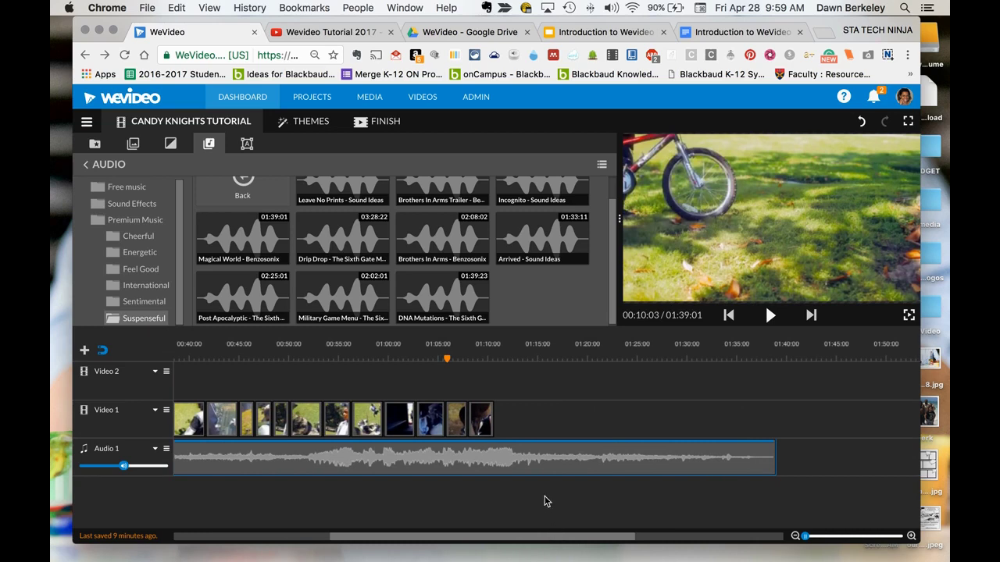
{"action": "left_click", "coordinate": [547, 462]}
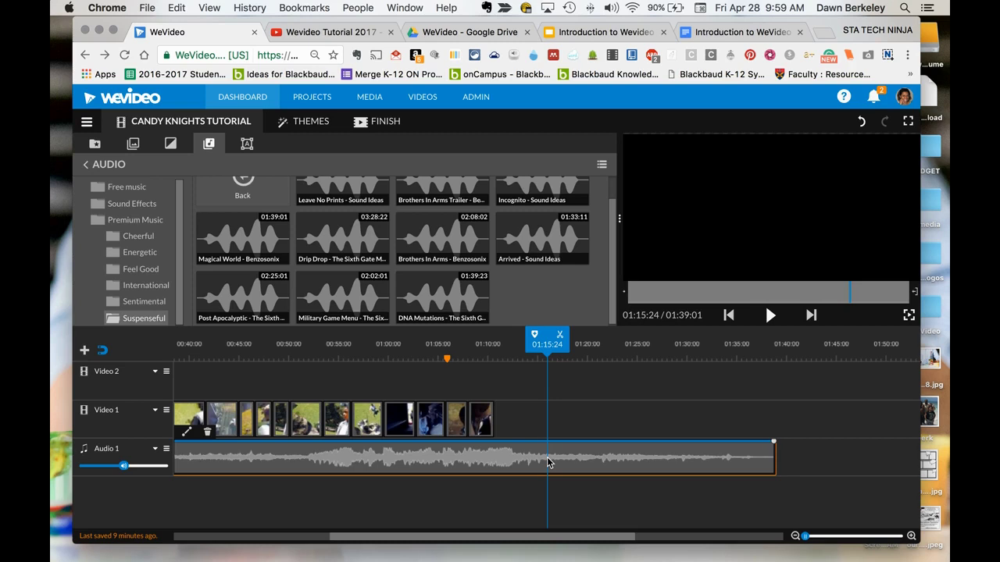
{"action": "left_click_drag", "start_coordinate": [777, 460], "coordinate": [506, 454]}
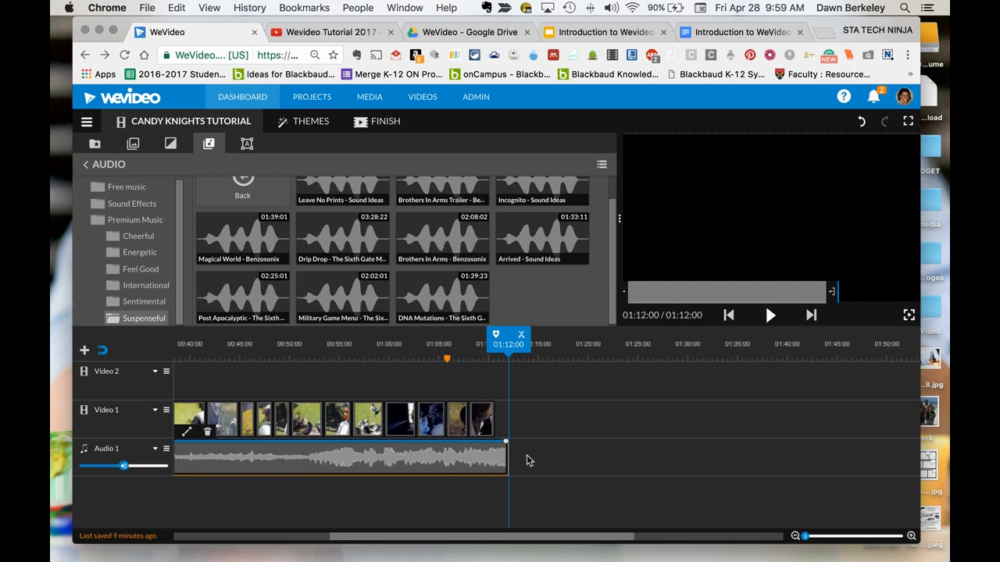
{"action": "mouse_move", "coordinate": [506, 459]}
{"action": "left_mouse_down"}
{"action": "mouse_move", "coordinate": [515, 456]}
{"action": "mouse_move", "coordinate": [505, 458]}
{"action": "left_mouse_up"}
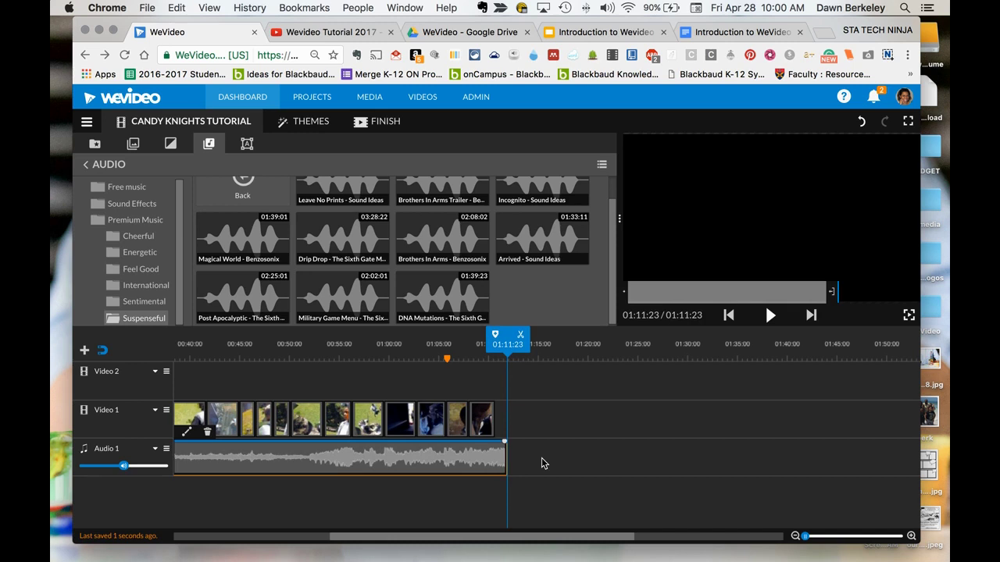
{"action": "left_click_drag", "start_coordinate": [426, 542], "coordinate": [172, 523]}
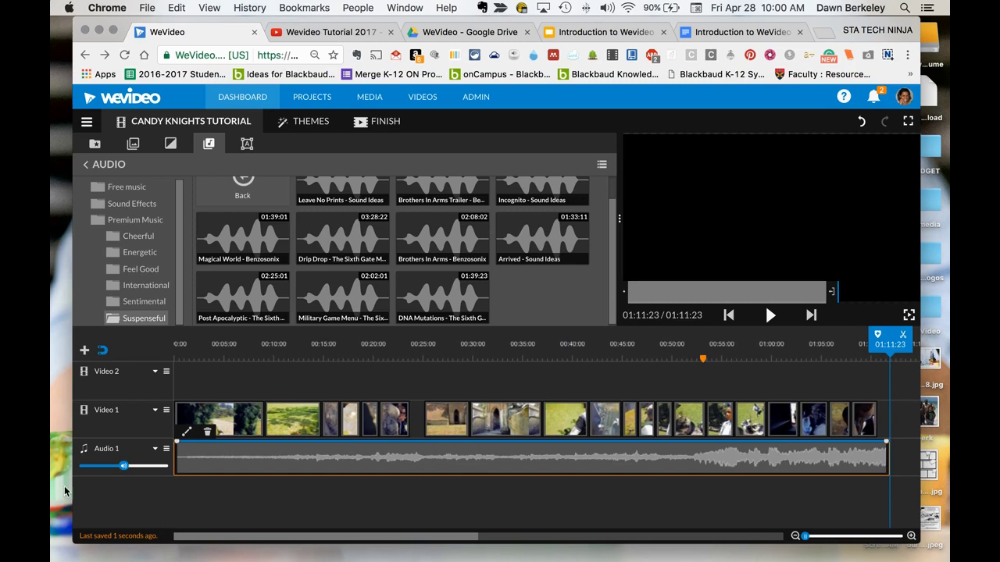
Step: Add two new audio tracks to the timeline, titled Audio 2 and Audio 3
{"action": "mouse_move", "coordinate": [125, 469]}
{"action": "left_click", "coordinate": [85, 352]}
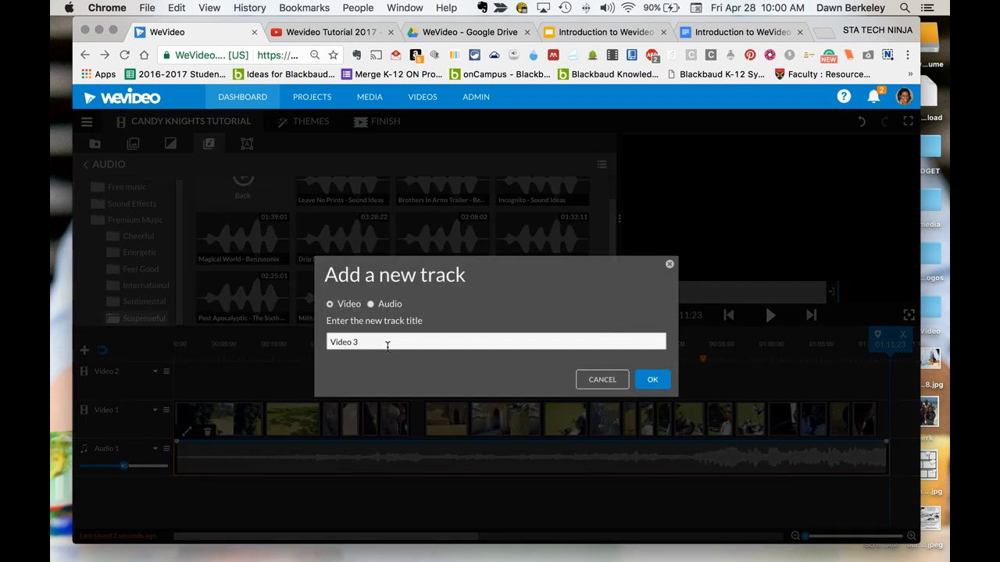
{"action": "left_click", "coordinate": [371, 304]}
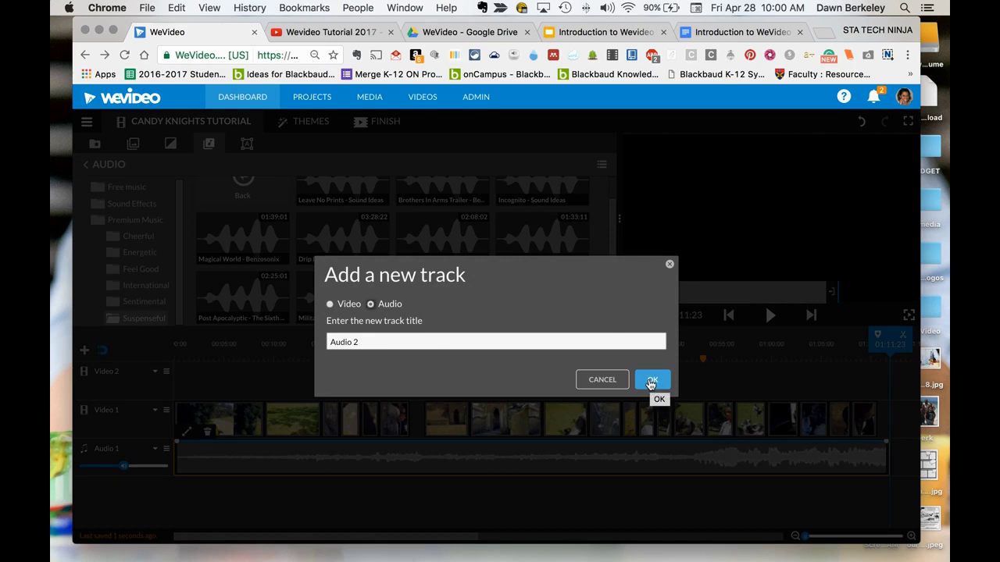
{"action": "left_click", "coordinate": [651, 381]}
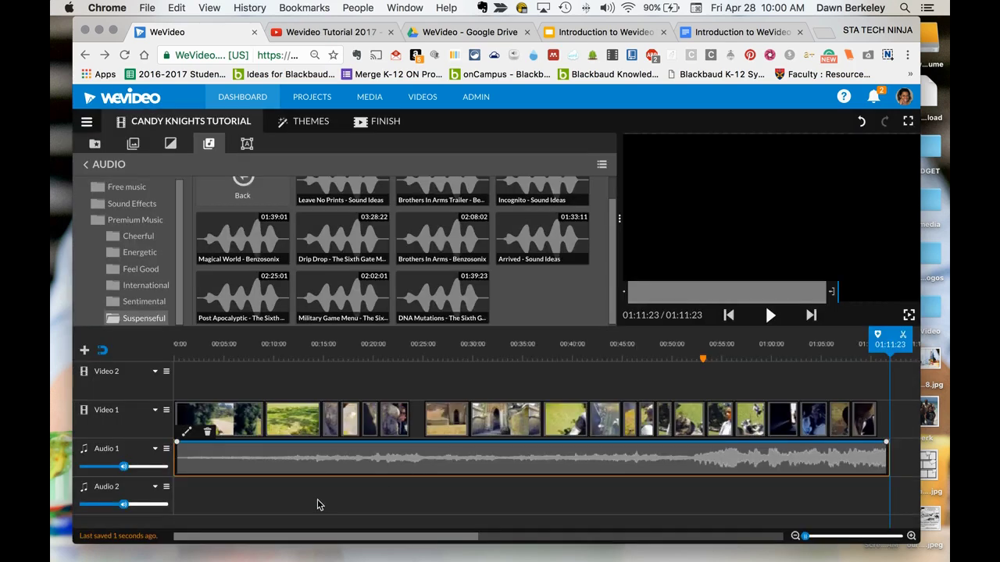
{"action": "left_click", "coordinate": [86, 350]}
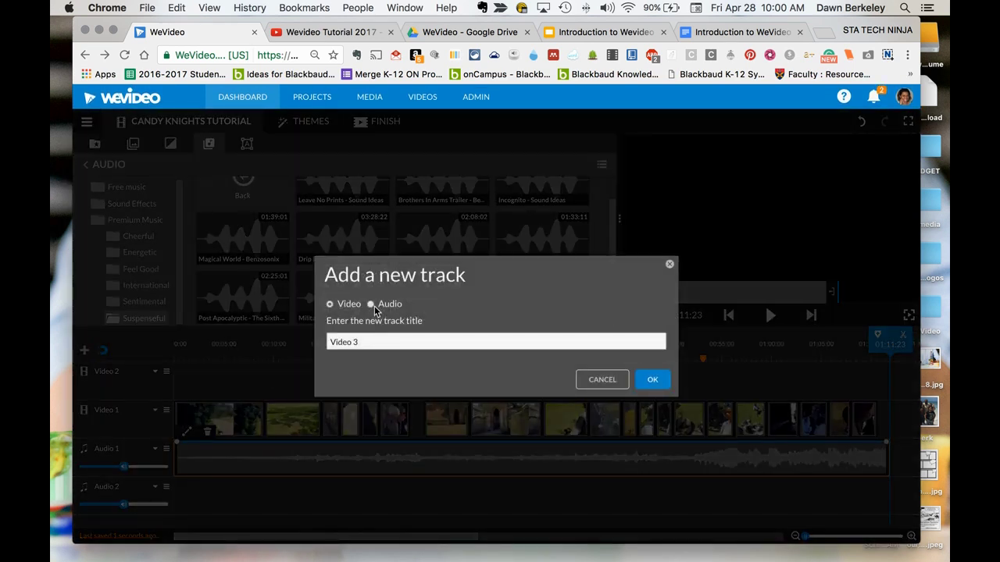
{"action": "left_click", "coordinate": [371, 304]}
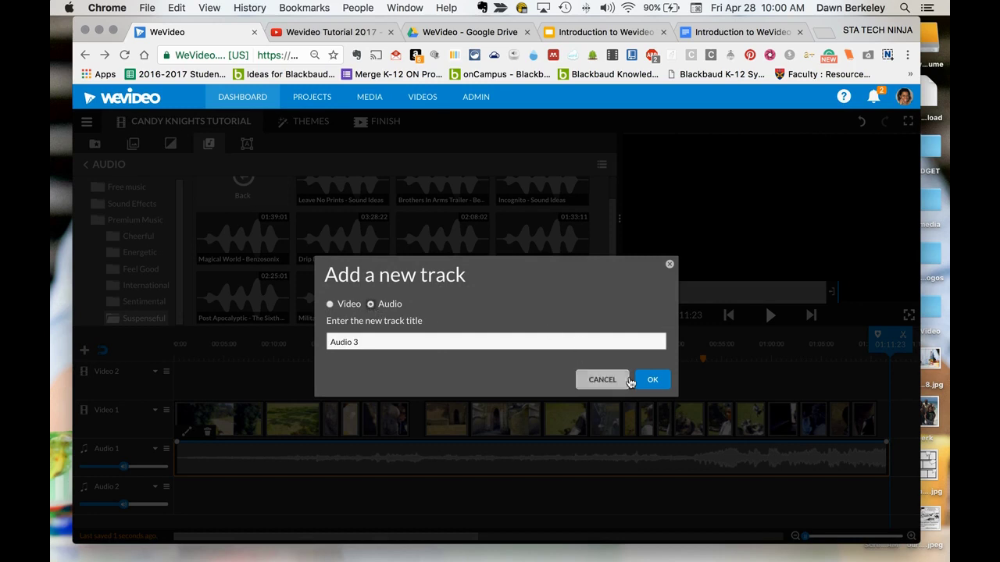
{"action": "left_click", "coordinate": [652, 380]}
{"action": "scroll", "coordinate": [379, 484], "scroll_direction": "down", "scroll_amount": 2}
{"action": "scroll", "coordinate": [378, 490], "scroll_direction": "up", "scroll_amount": 3}
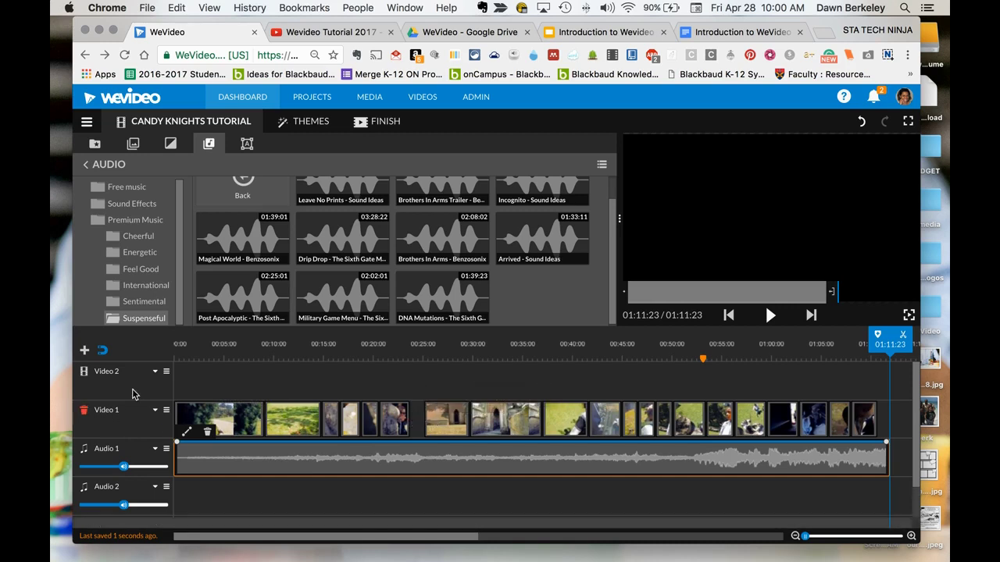
{"action": "scroll", "coordinate": [132, 435], "scroll_direction": "down", "scroll_amount": 1}
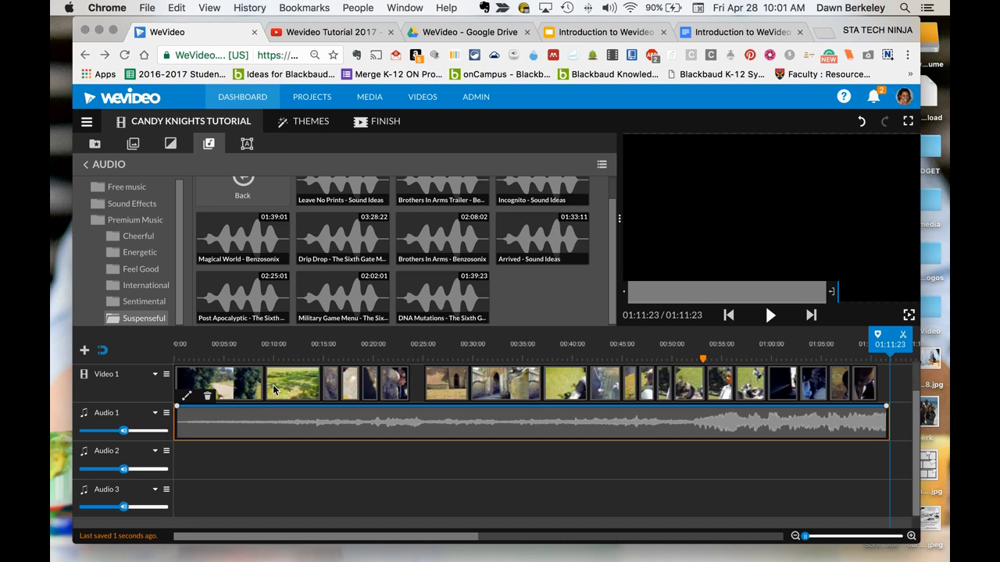
{"action": "scroll", "coordinate": [392, 252], "scroll_direction": "up", "scroll_amount": 1}
{"action": "scroll", "coordinate": [392, 251], "scroll_direction": "down", "scroll_amount": 1}
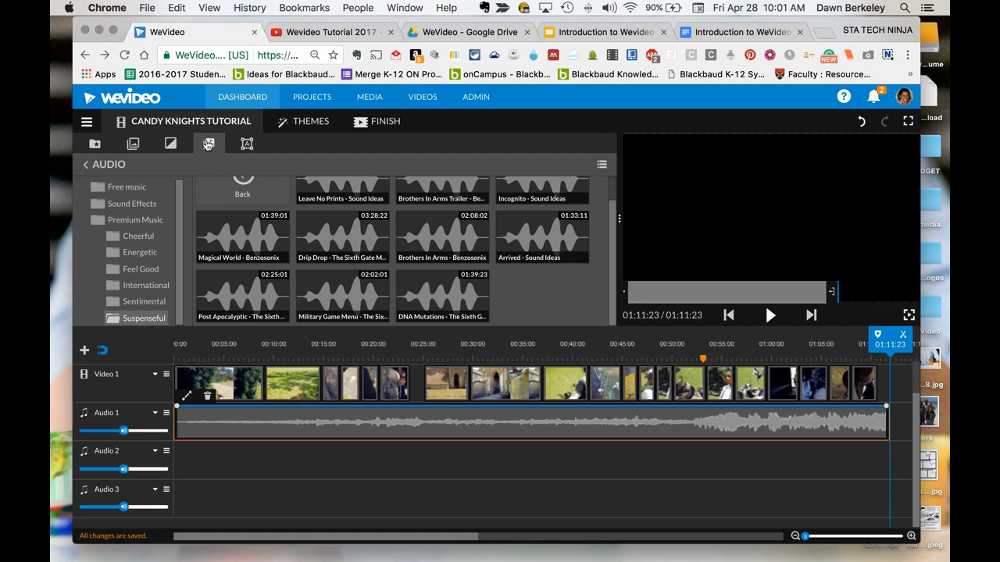
Step: Place the Summer afternoon sound effect from the Nature folder on Audio 2 at 00:00:00
{"action": "left_click", "coordinate": [139, 204]}
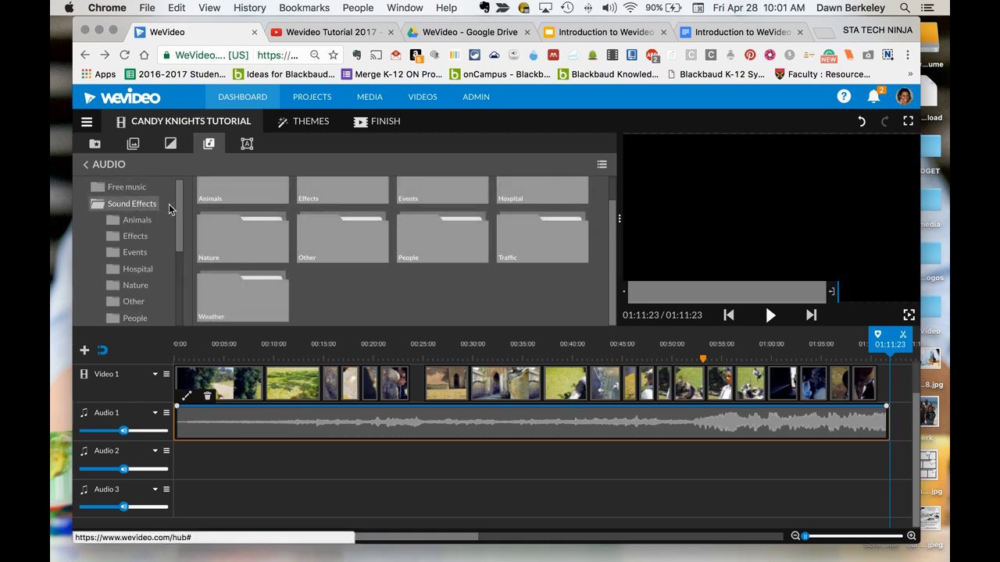
{"action": "scroll", "coordinate": [132, 249], "scroll_direction": "down", "scroll_amount": 2}
{"action": "left_click", "coordinate": [134, 257]}
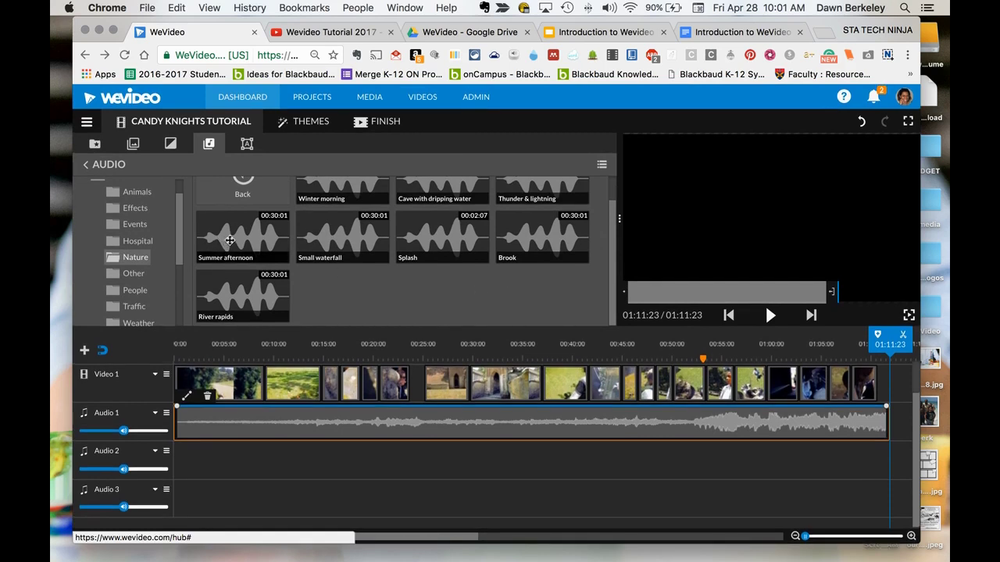
{"action": "left_click_drag", "start_coordinate": [235, 241], "coordinate": [188, 463]}
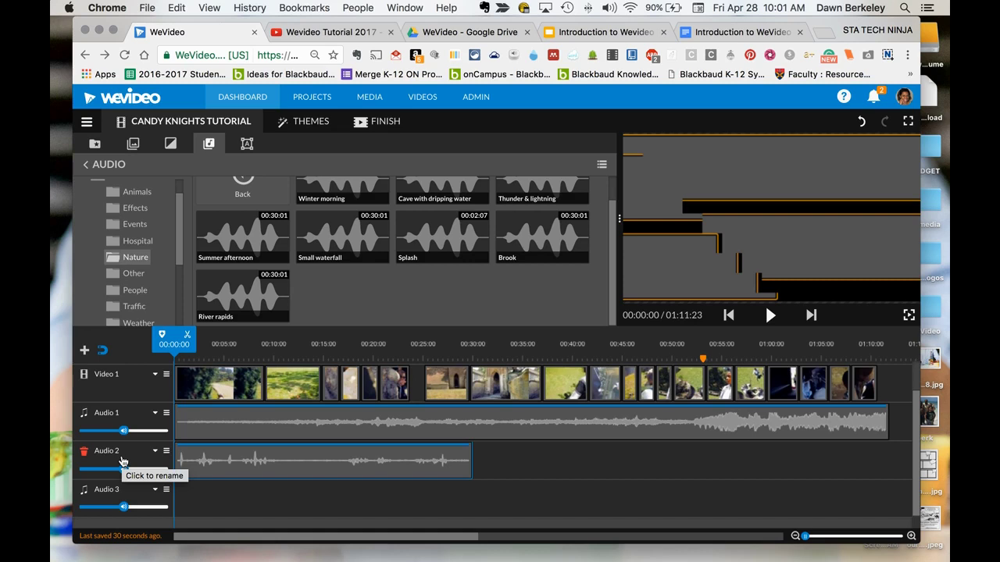
{"action": "scroll", "coordinate": [156, 435], "scroll_direction": "down", "scroll_amount": 1}
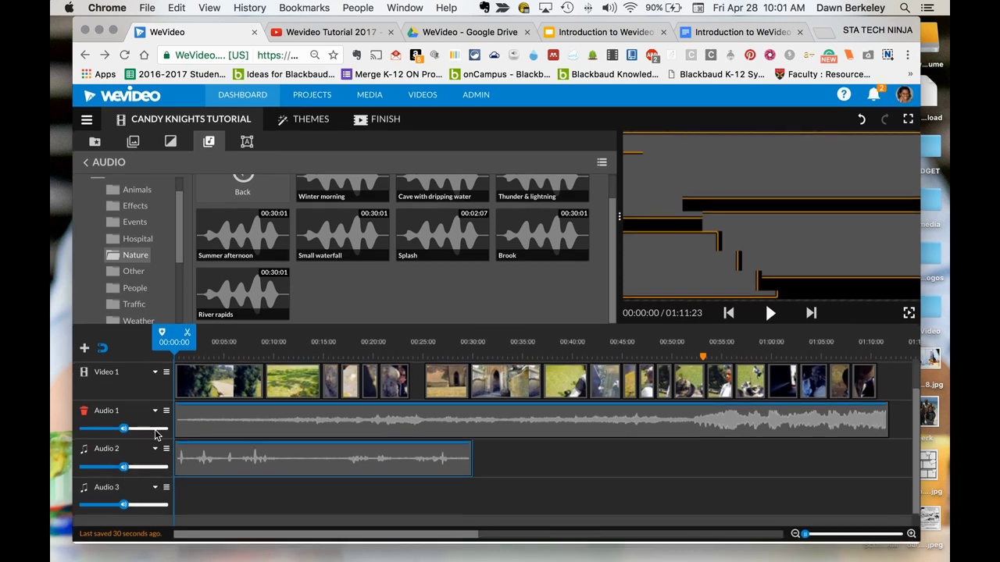
{"action": "scroll", "coordinate": [157, 435], "scroll_direction": "up", "scroll_amount": 1}
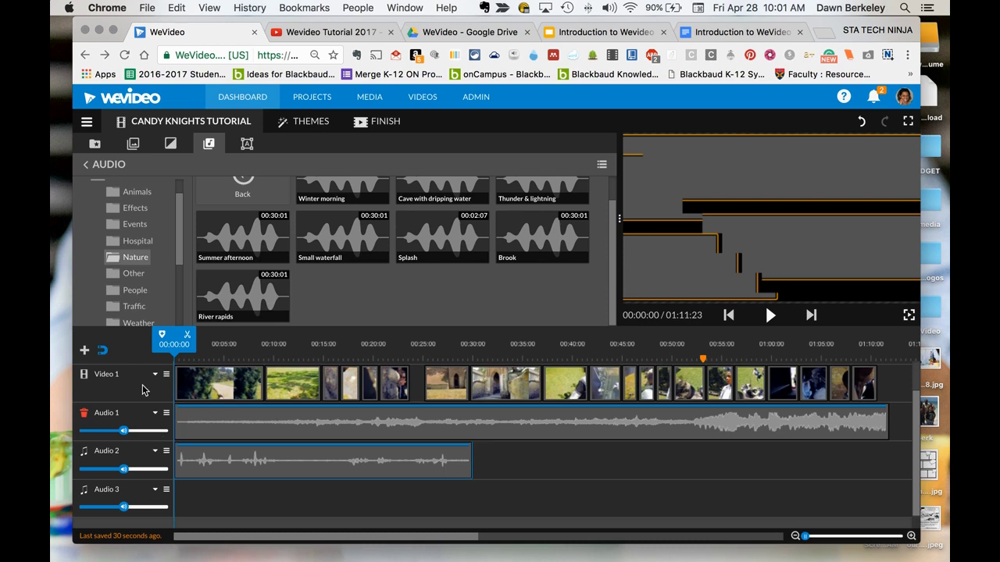
Step: Open the project media and find the sword_big_shing sound clip
{"action": "scroll", "coordinate": [100, 173], "scroll_direction": "up", "scroll_amount": 3}
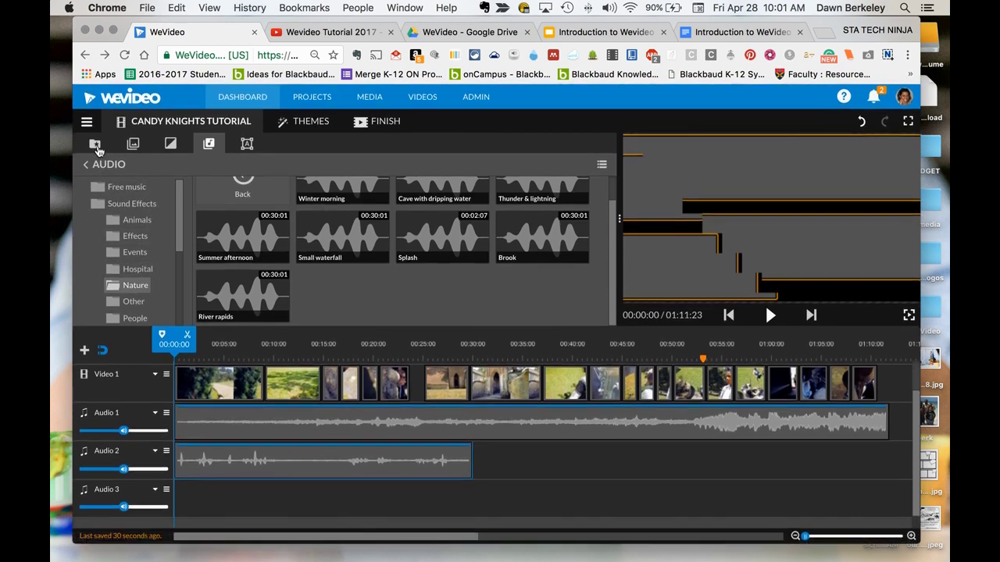
{"action": "left_click", "coordinate": [95, 146]}
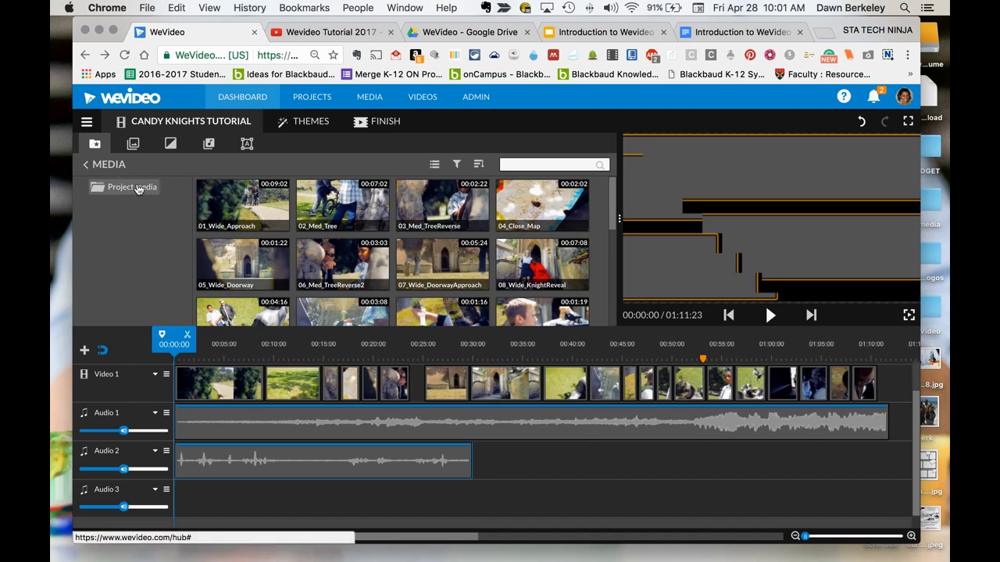
{"action": "left_click_drag", "start_coordinate": [612, 225], "coordinate": [600, 313]}
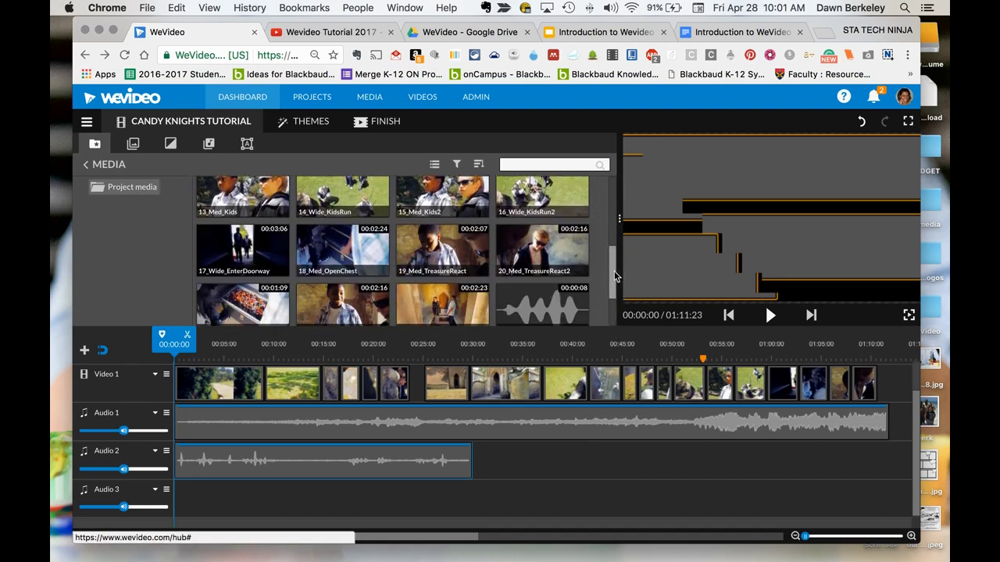
{"action": "scroll", "coordinate": [615, 275], "scroll_direction": "down", "scroll_amount": 2}
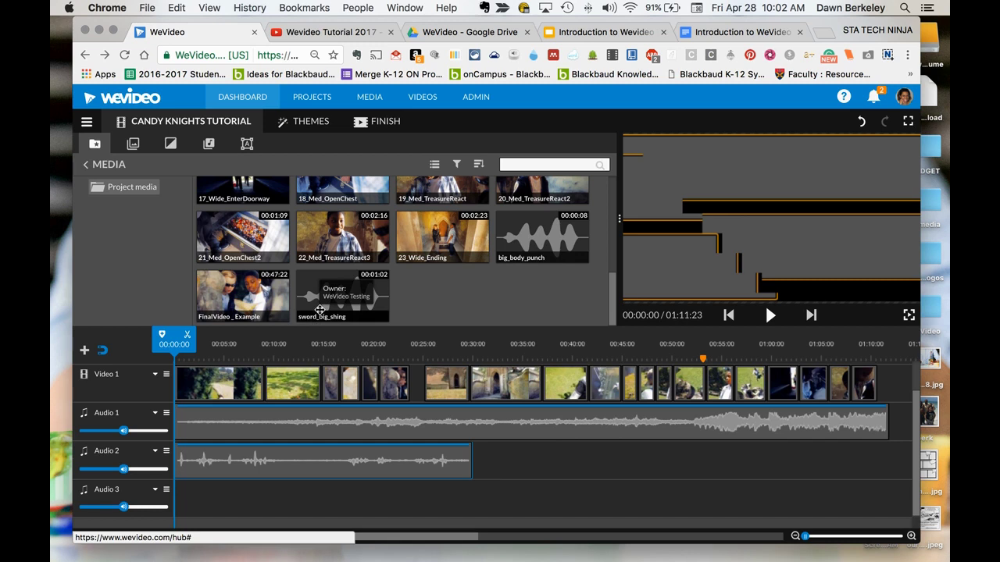
Step: Add a timeline marker titled Sword Big Shing at 00:52:09, where the knights' swords meet
{"action": "left_click_drag", "start_coordinate": [175, 334], "coordinate": [697, 365]}
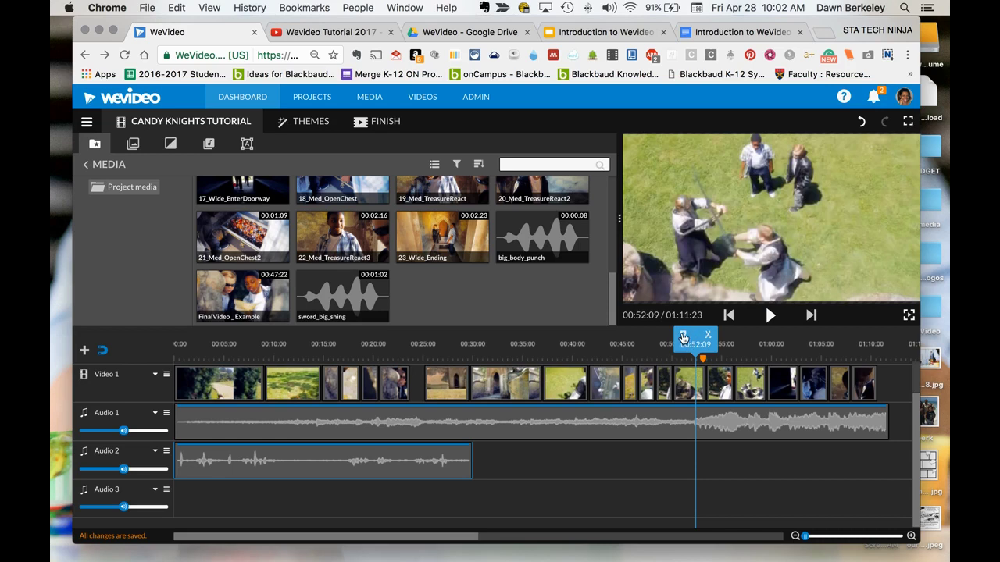
{"action": "left_click", "coordinate": [683, 337]}
{"action": "left_click", "coordinate": [753, 183]}
{"action": "type", "text": "S"}
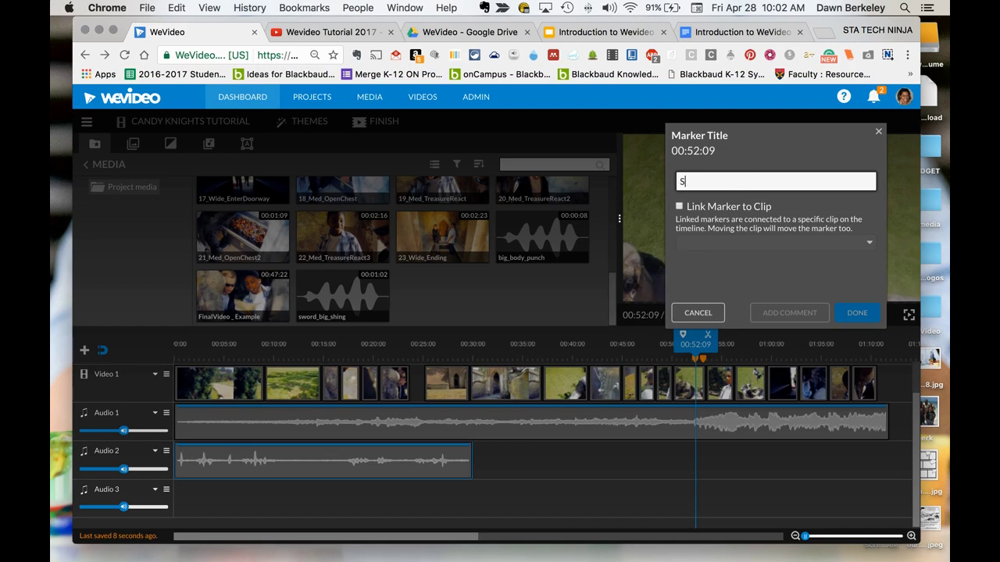
{"action": "type", "text": "word Big Shing"}
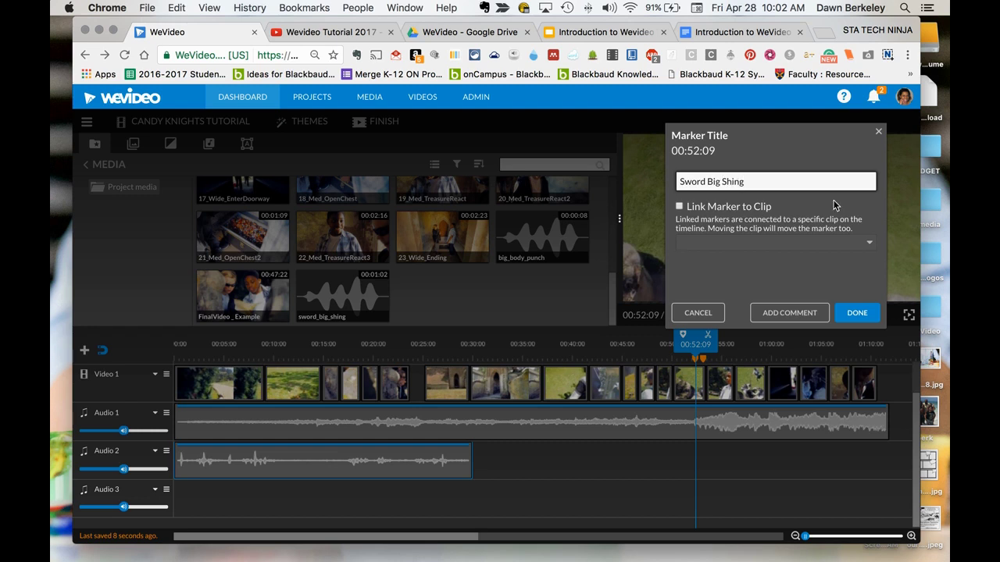
{"action": "left_click", "coordinate": [853, 314]}
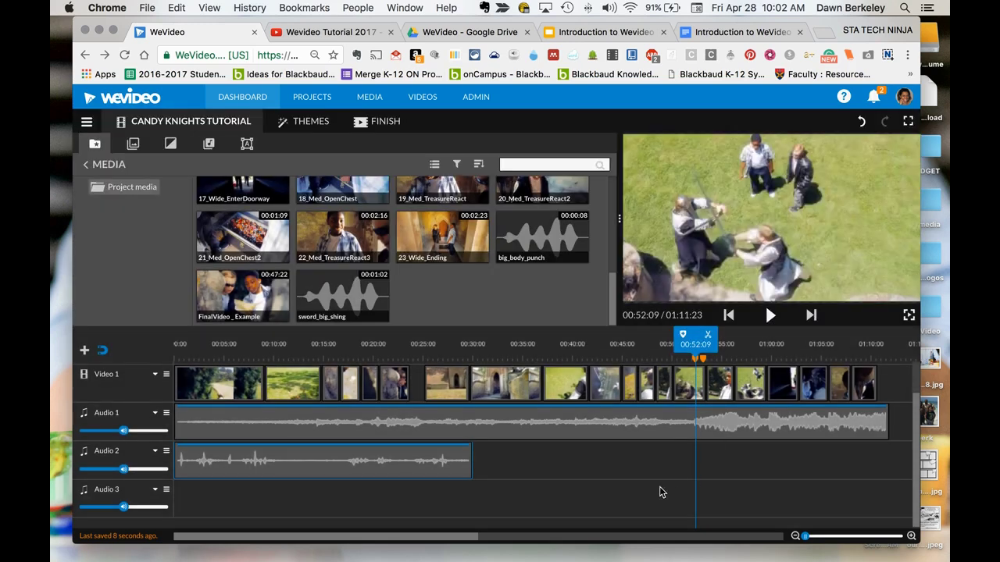
{"action": "left_click", "coordinate": [625, 469]}
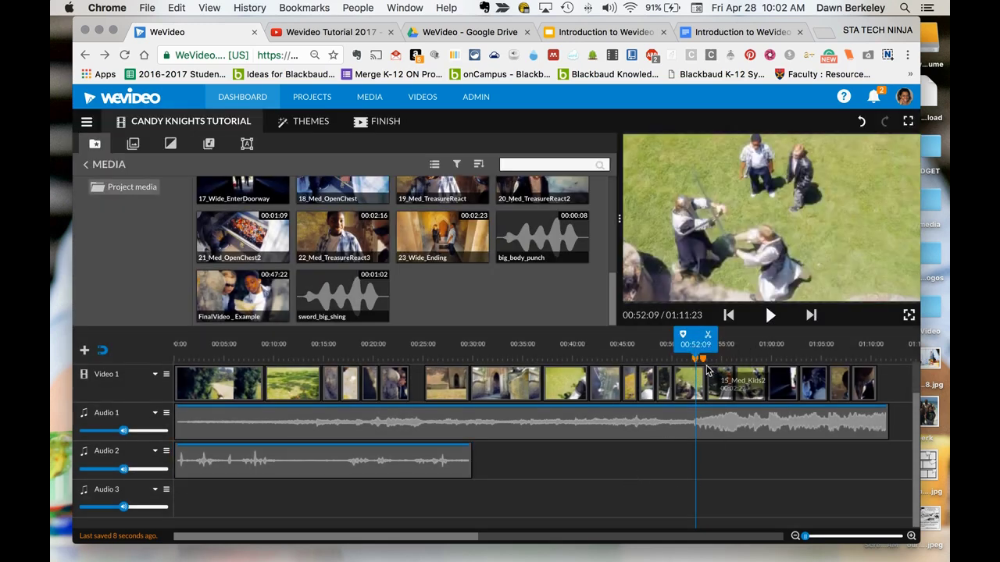
Step: Delete the older Sword marker at 00:53:04 from the timeline
{"action": "left_click", "coordinate": [705, 363]}
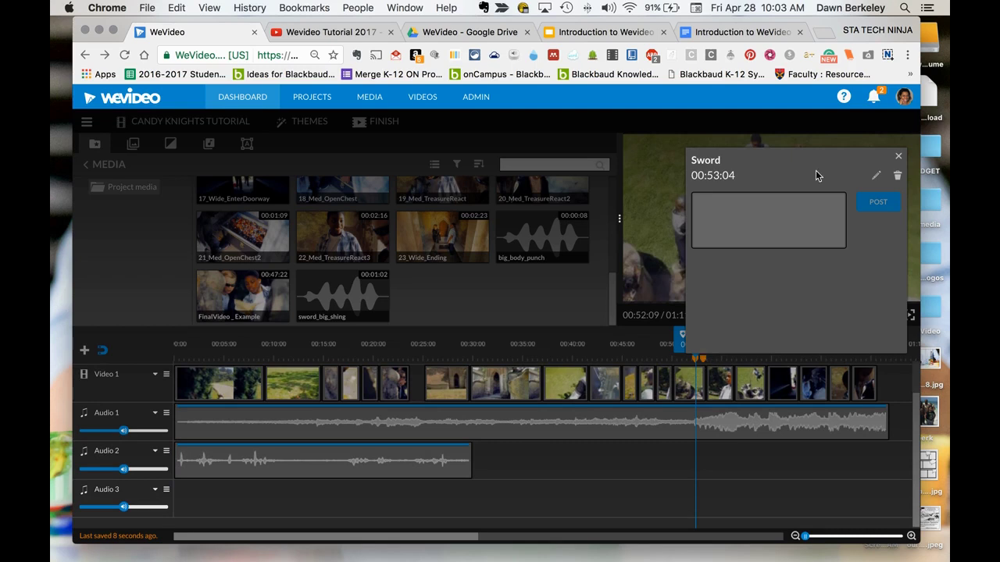
{"action": "left_click", "coordinate": [899, 157]}
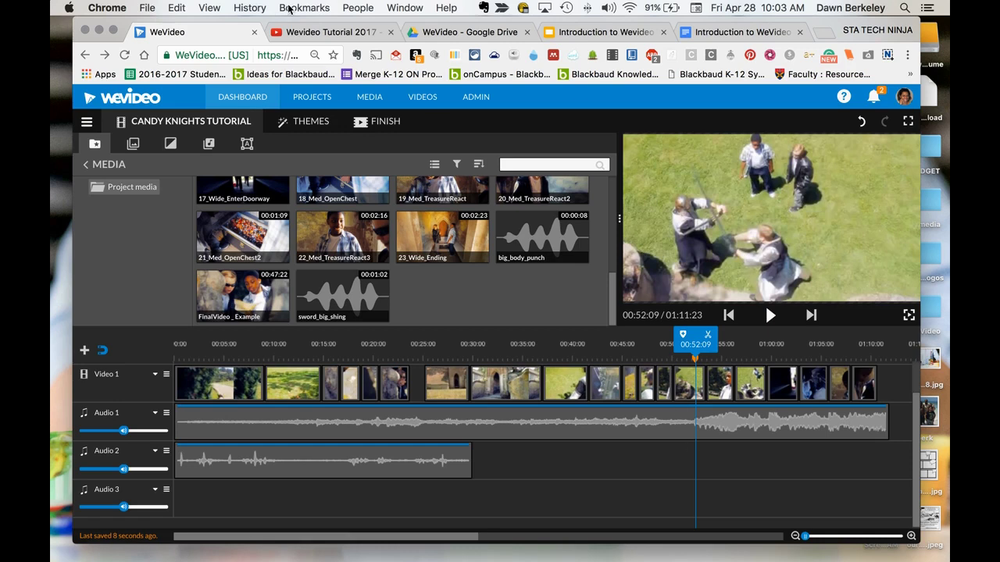
{"action": "left_click", "coordinate": [70, 32]}
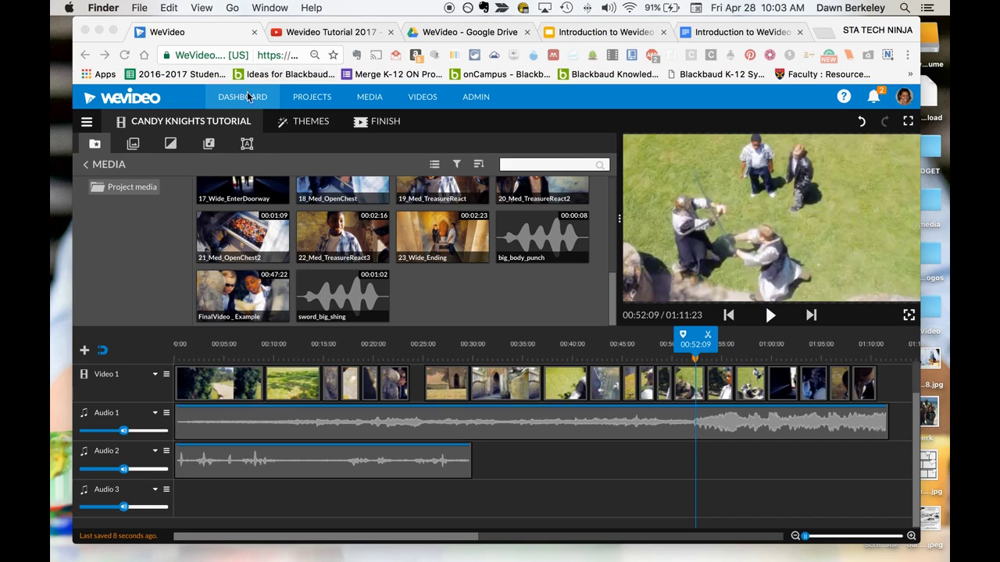
Step: Place the sword_big_shing sound on Audio 3 at the 00:52:09 marker
{"action": "scroll", "coordinate": [297, 435], "scroll_direction": "up", "scroll_amount": 1}
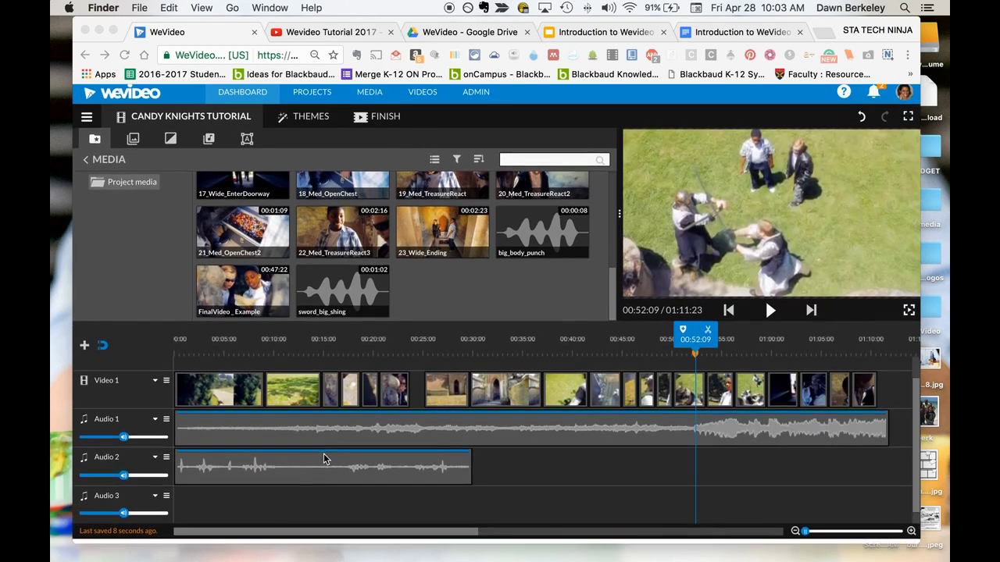
{"action": "left_click", "coordinate": [323, 307]}
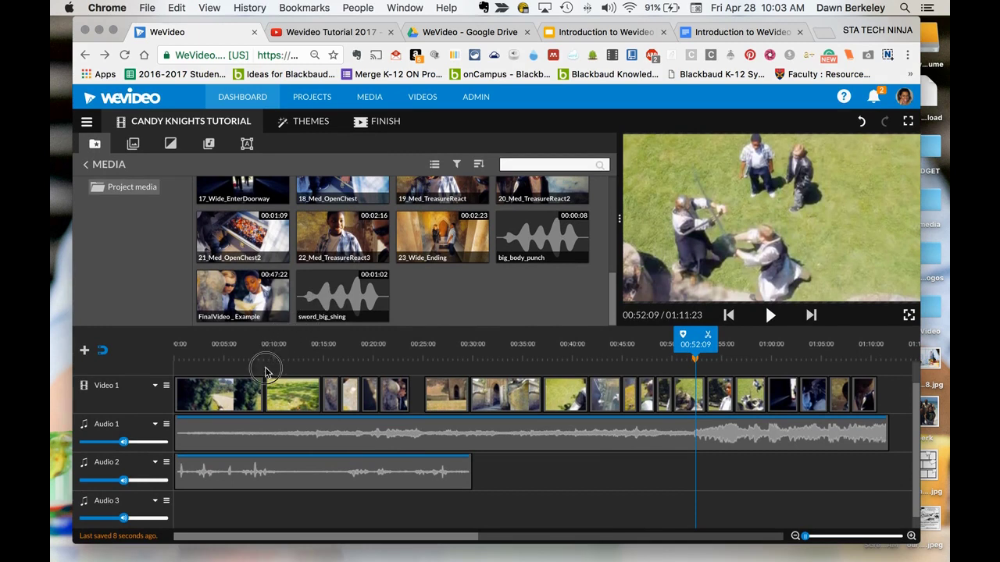
{"action": "left_click", "coordinate": [344, 301]}
{"action": "left_click_drag", "start_coordinate": [344, 301], "coordinate": [705, 506]}
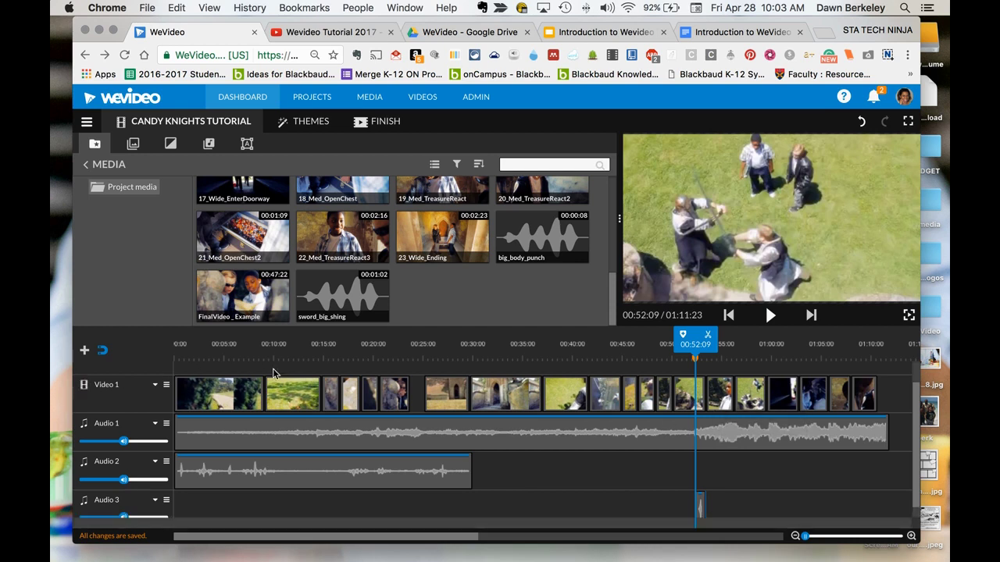
{"action": "scroll", "coordinate": [442, 472], "scroll_direction": "down", "scroll_amount": 3}
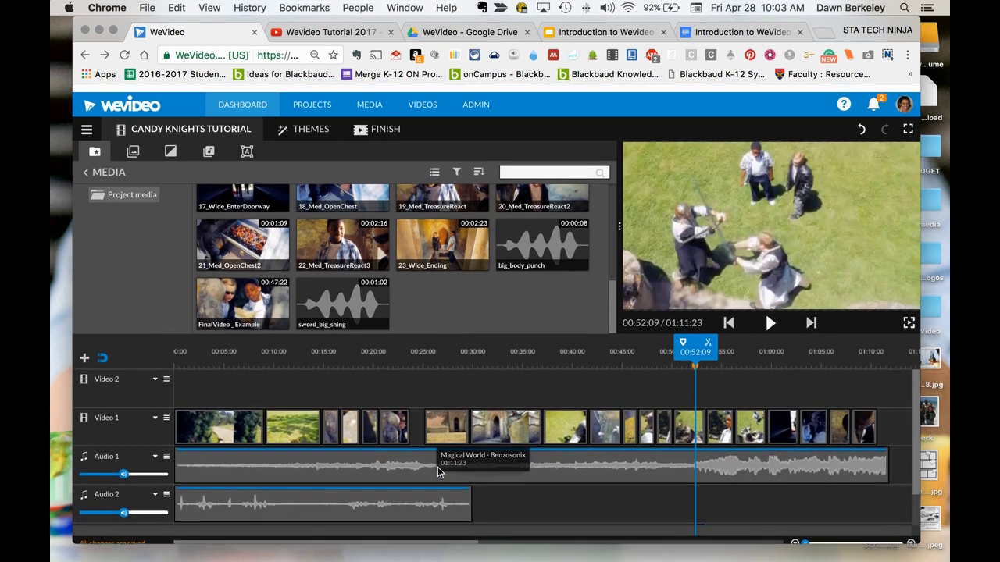
{"action": "scroll", "coordinate": [257, 453], "scroll_direction": "up", "scroll_amount": 3}
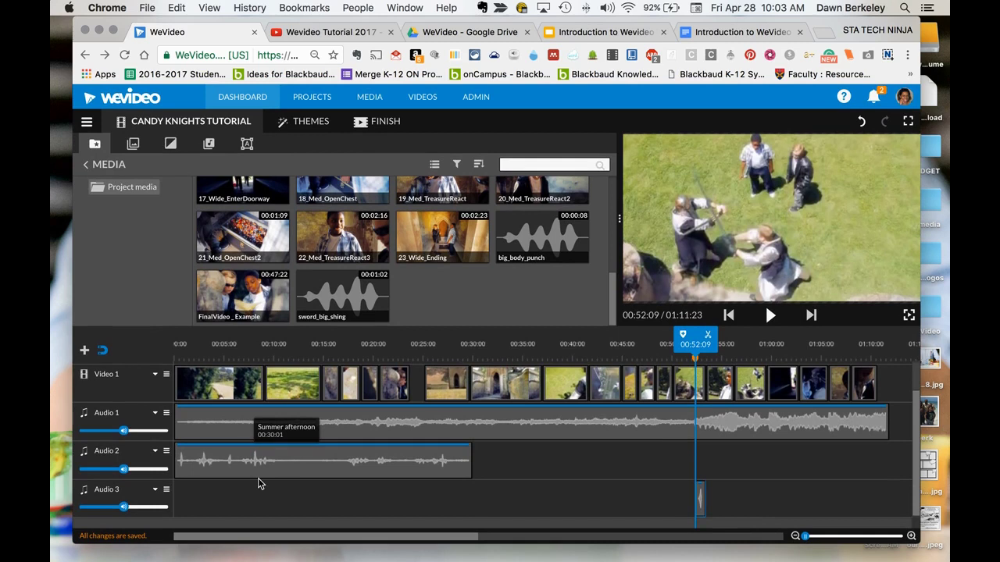
{"action": "scroll", "coordinate": [260, 484], "scroll_direction": "down", "scroll_amount": 2}
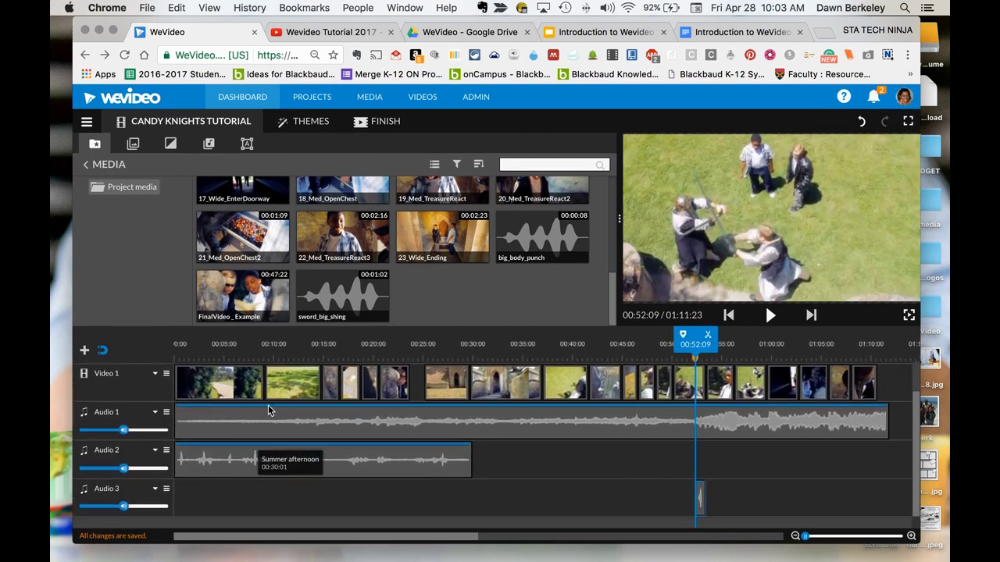
{"action": "scroll", "coordinate": [292, 442], "scroll_direction": "up", "scroll_amount": 2}
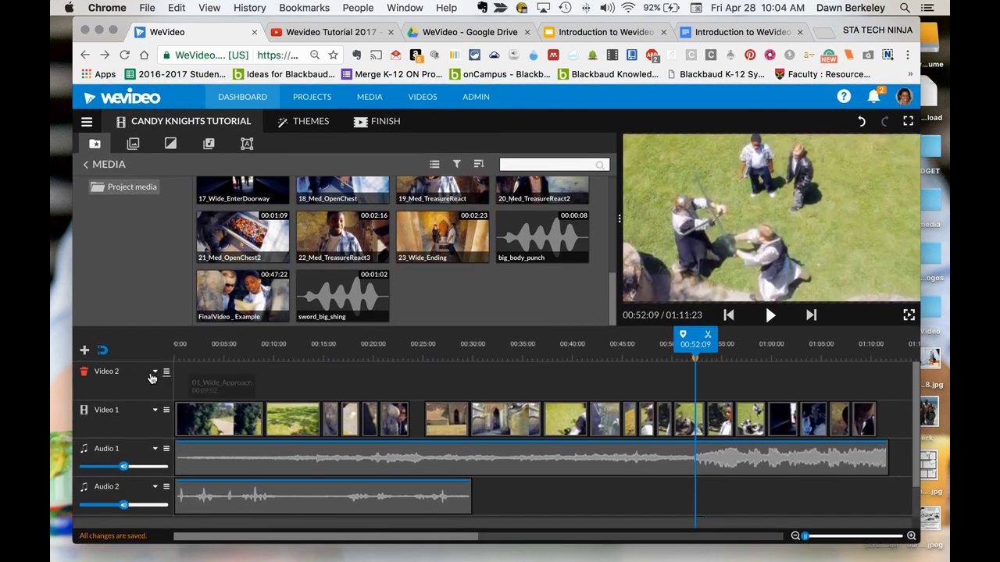
{"action": "mouse_move", "coordinate": [102, 377]}
{"action": "left_click", "coordinate": [84, 372]}
{"action": "scroll", "coordinate": [535, 462], "scroll_direction": "down", "scroll_amount": 1}
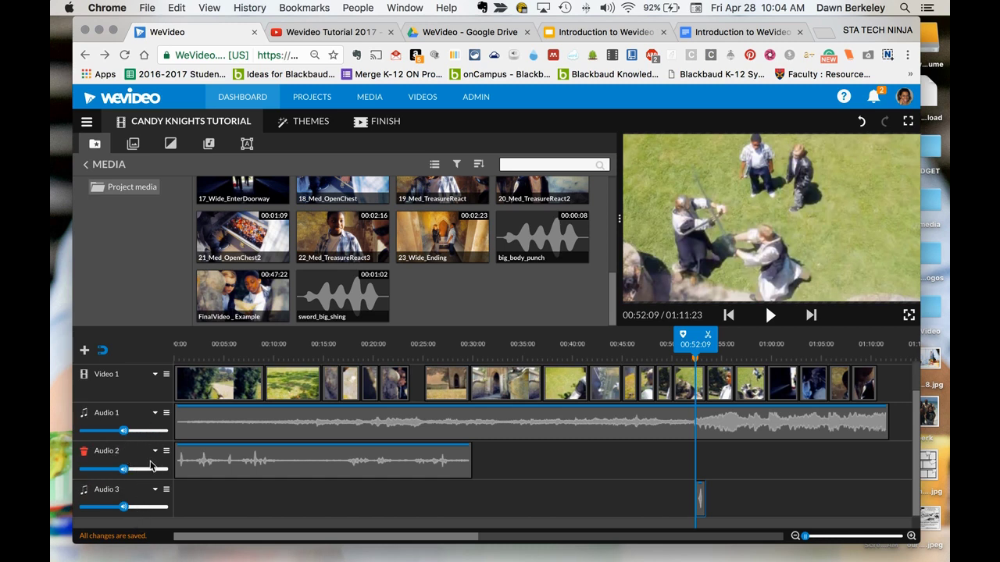
Step: Lower the volume of the Audio 2 track, which holds the Summer afternoon clip, to its minimum
{"action": "left_click", "coordinate": [227, 458]}
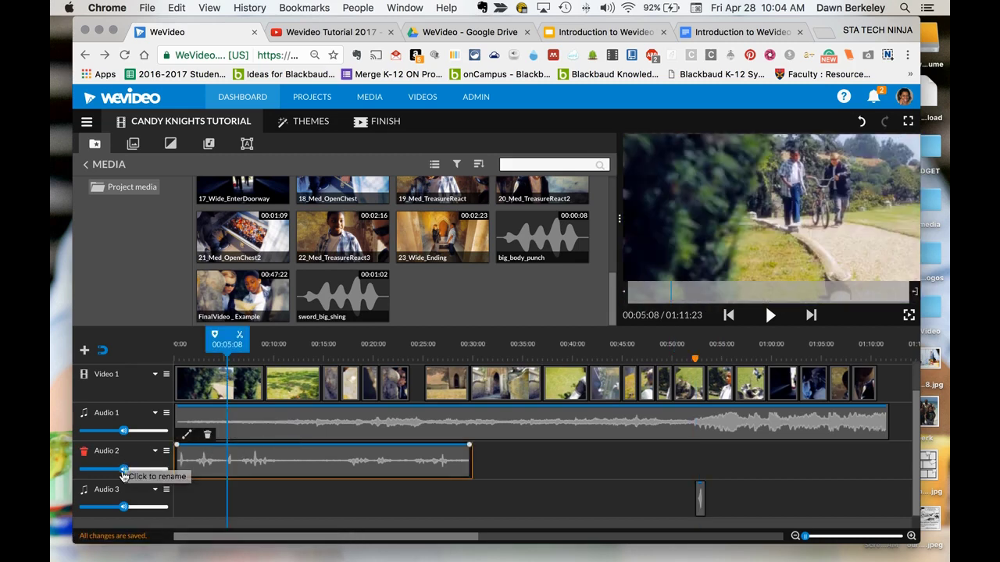
{"action": "left_click", "coordinate": [124, 470]}
{"action": "left_click_drag", "start_coordinate": [124, 469], "coordinate": [85, 480]}
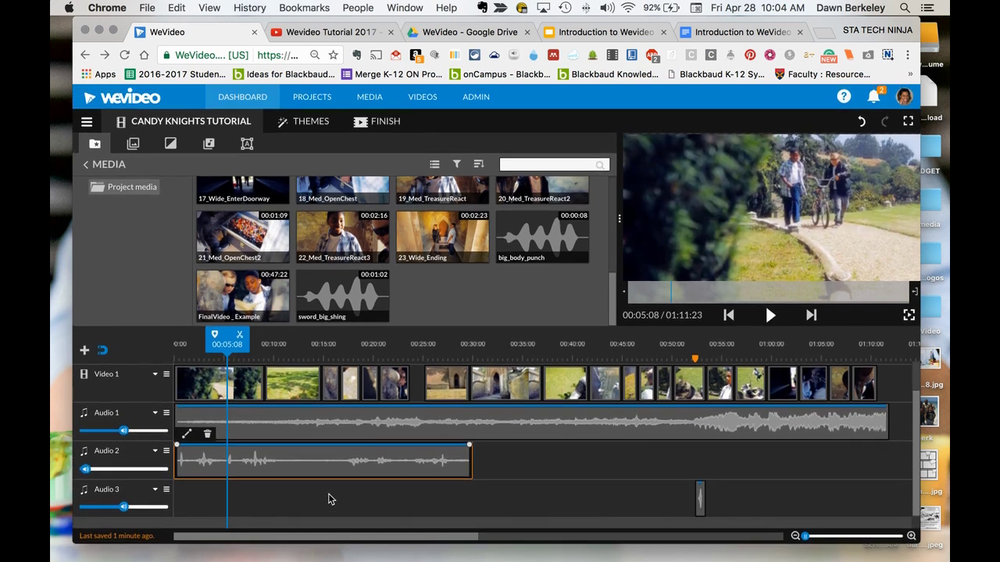
{"action": "scroll", "coordinate": [328, 500], "scroll_direction": "left", "scroll_amount": 3}
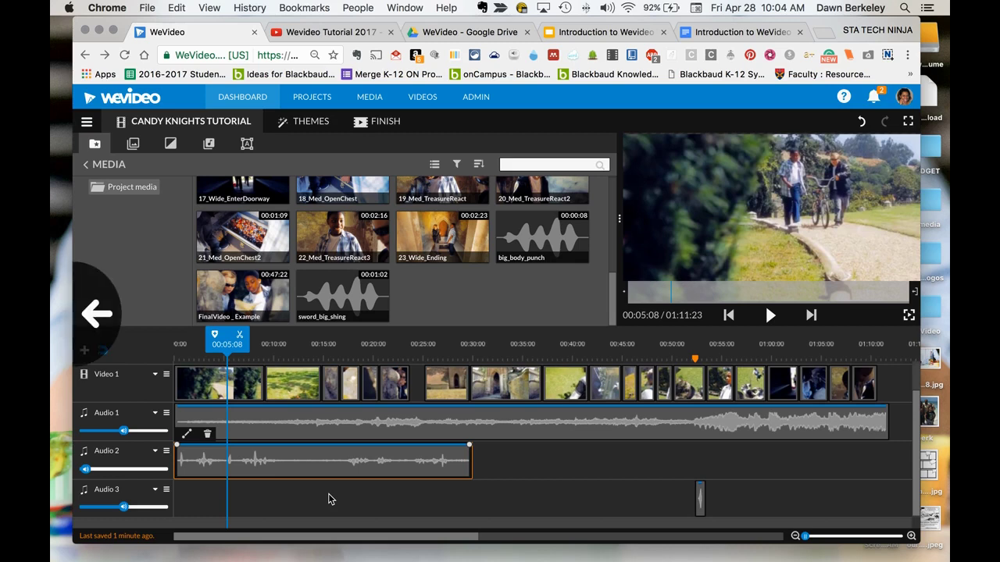
Step: Lower the volume of the Audio 3 track, which holds the sword sound, to about a fifth of its range
{"action": "left_click", "coordinate": [700, 497]}
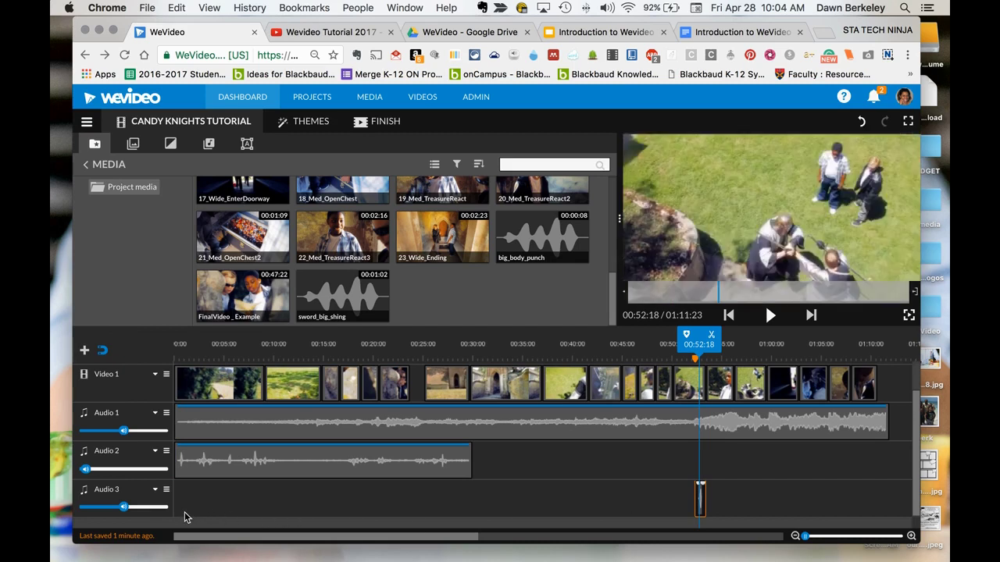
{"action": "left_click", "coordinate": [124, 508]}
{"action": "left_click_drag", "start_coordinate": [124, 511], "coordinate": [102, 521]}
Step: Add a 1-second audio fade-in and fade-out to the music clip on Audio 1
{"action": "mouse_move", "coordinate": [126, 435]}
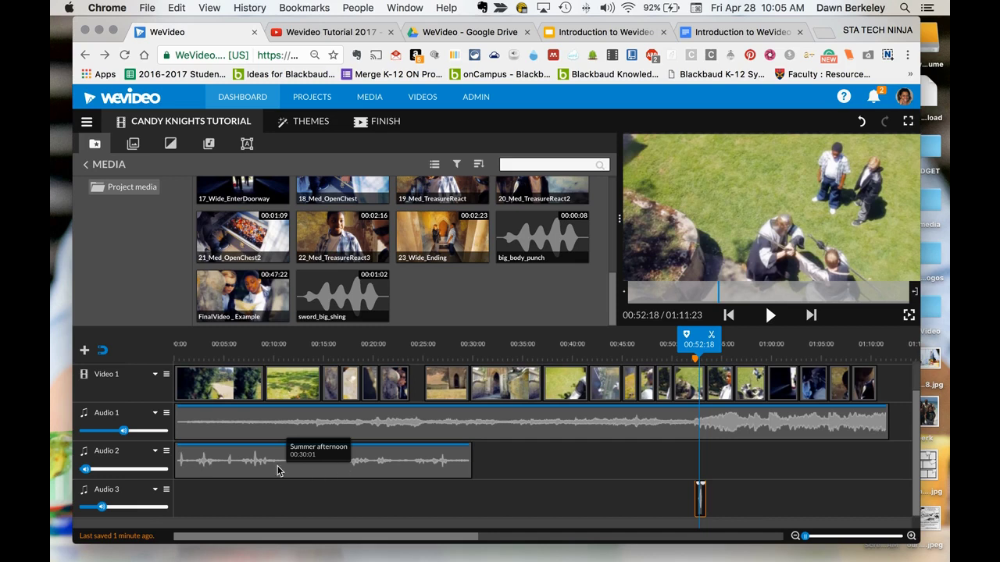
{"action": "left_click", "coordinate": [244, 427]}
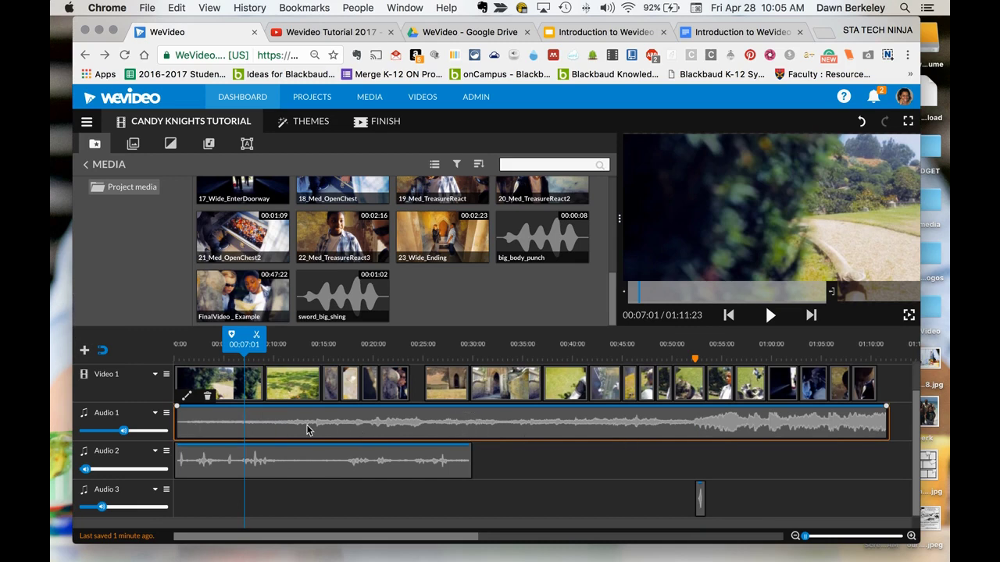
{"action": "left_click", "coordinate": [187, 401]}
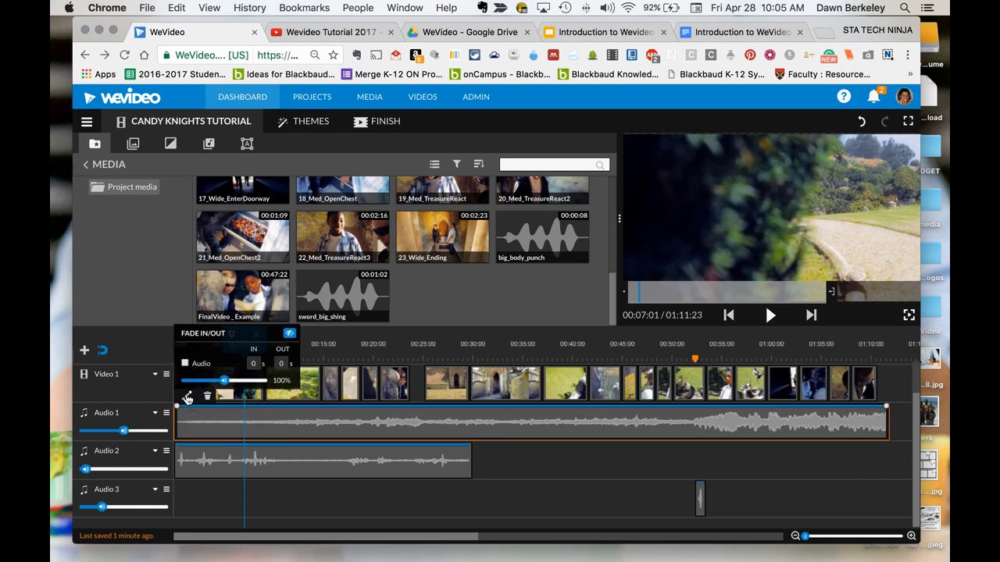
{"action": "left_click", "coordinate": [185, 364]}
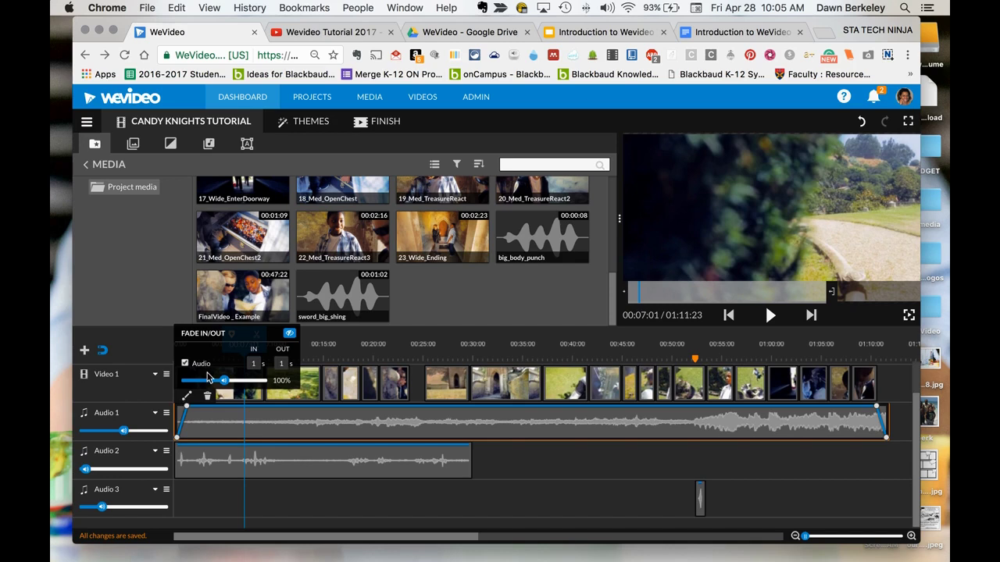
{"action": "left_click", "coordinate": [189, 399]}
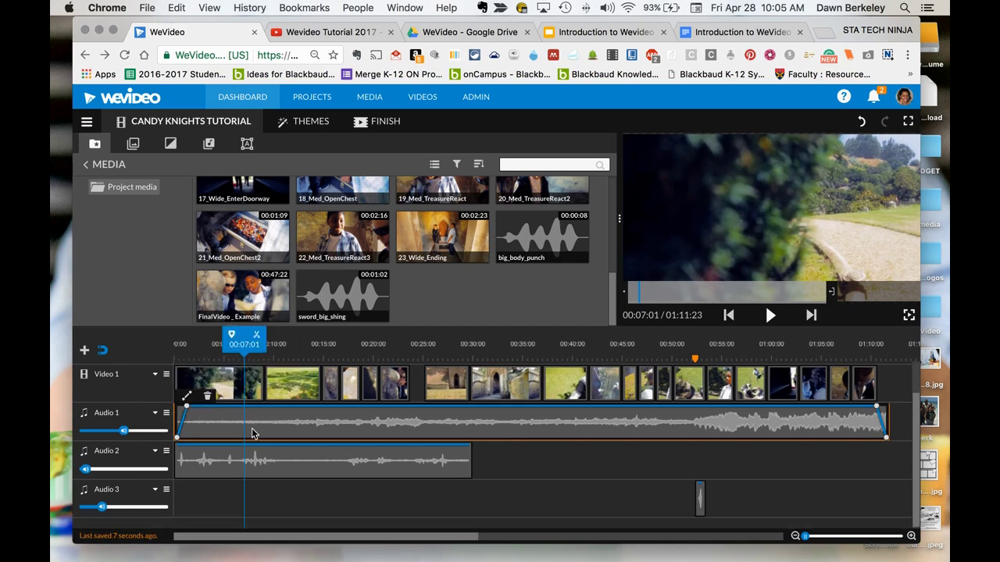
{"action": "left_click", "coordinate": [366, 541]}
{"action": "scroll", "coordinate": [345, 525], "scroll_direction": "up", "scroll_amount": 2}
{"action": "scroll", "coordinate": [343, 519], "scroll_direction": "down", "scroll_amount": 2}
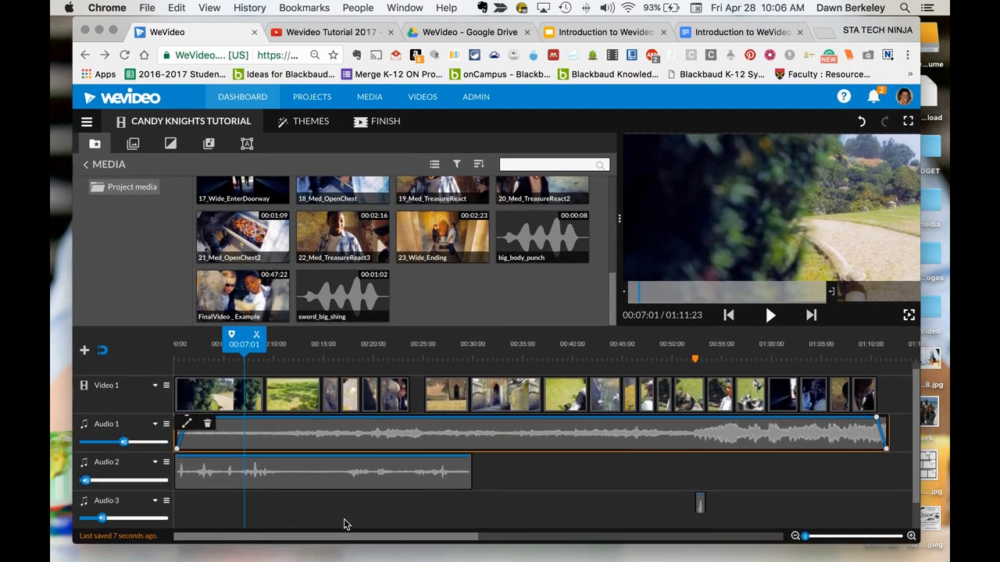
{"action": "left_click", "coordinate": [63, 36]}
{"action": "left_click", "coordinate": [447, 9]}
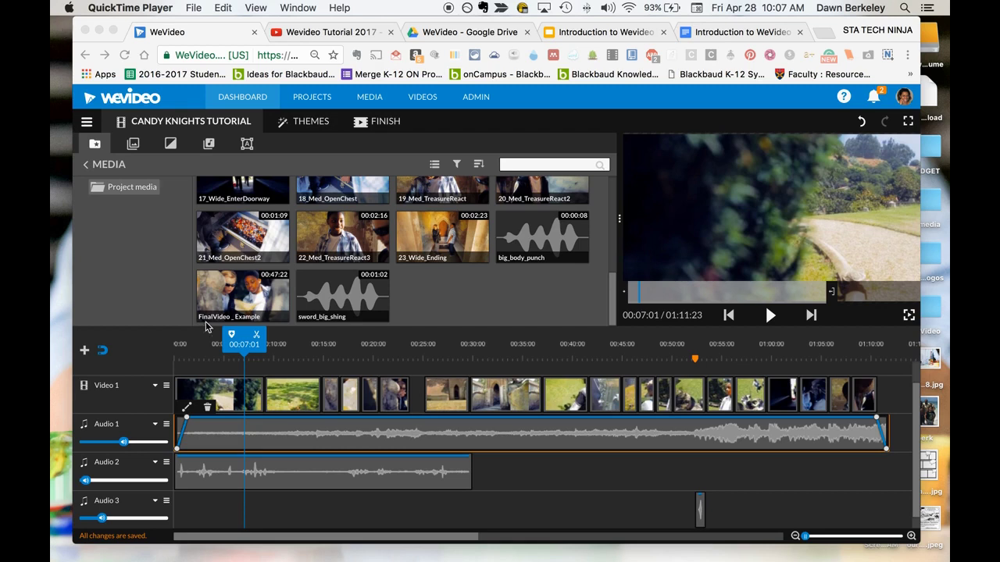
Step: Add a Cross fade transition at the start of the first clip, 01_Wide_Approach, on Video 1
{"action": "left_click", "coordinate": [214, 392]}
{"action": "left_click", "coordinate": [217, 394]}
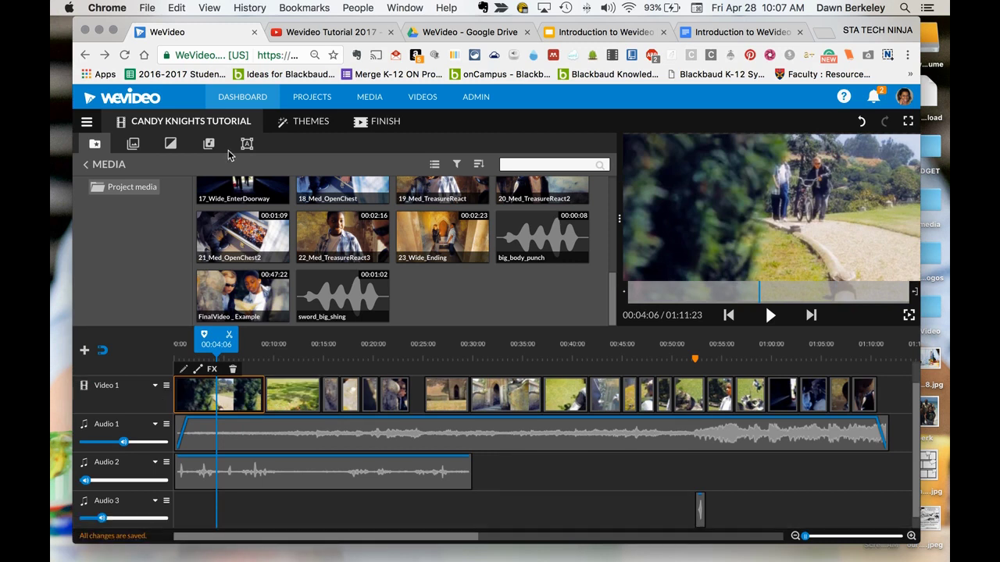
{"action": "left_click", "coordinate": [170, 146]}
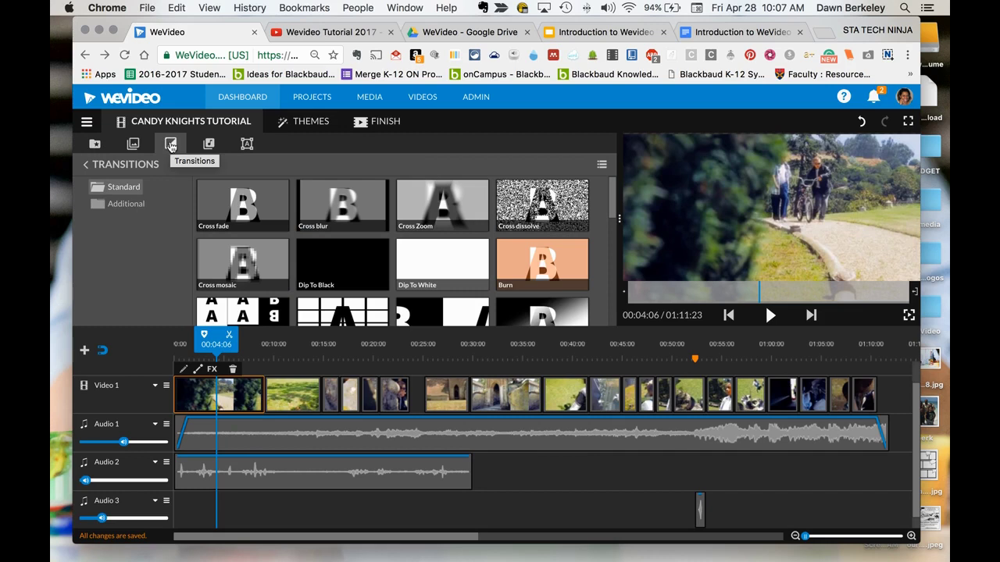
{"action": "left_click", "coordinate": [237, 212]}
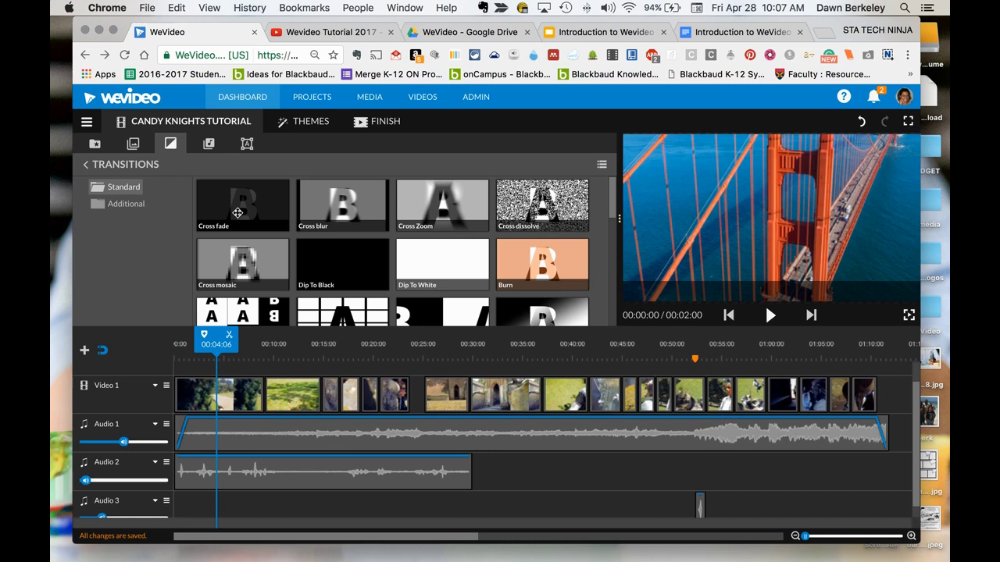
{"action": "mouse_move", "coordinate": [238, 212]}
{"action": "left_mouse_down"}
{"action": "mouse_move", "coordinate": [172, 392]}
{"action": "mouse_move", "coordinate": [179, 401]}
{"action": "left_mouse_up"}
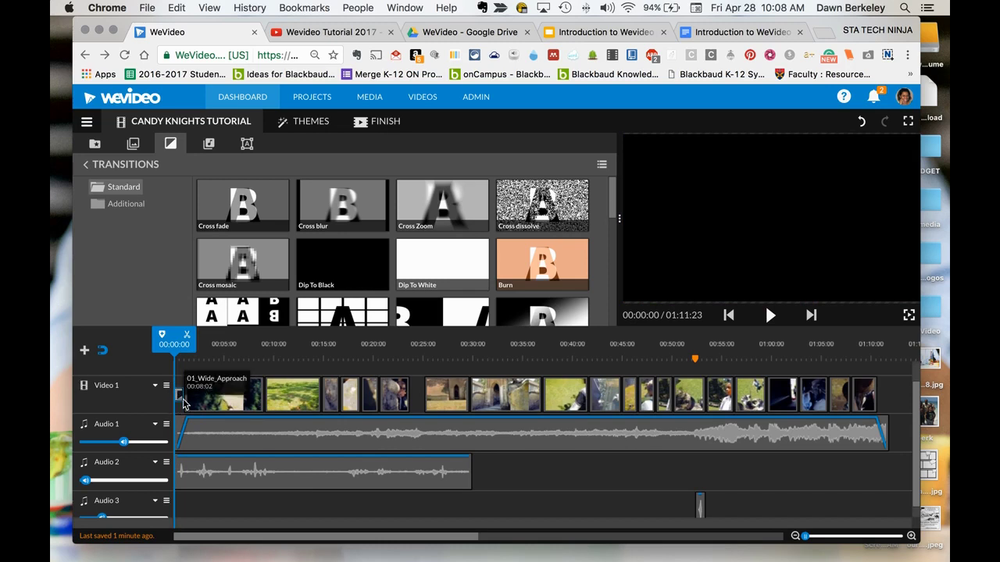
Step: Add a Dip To Black transition at the end of the last clip on Video 1
{"action": "scroll", "coordinate": [554, 399], "scroll_direction": "right", "scroll_amount": 5}
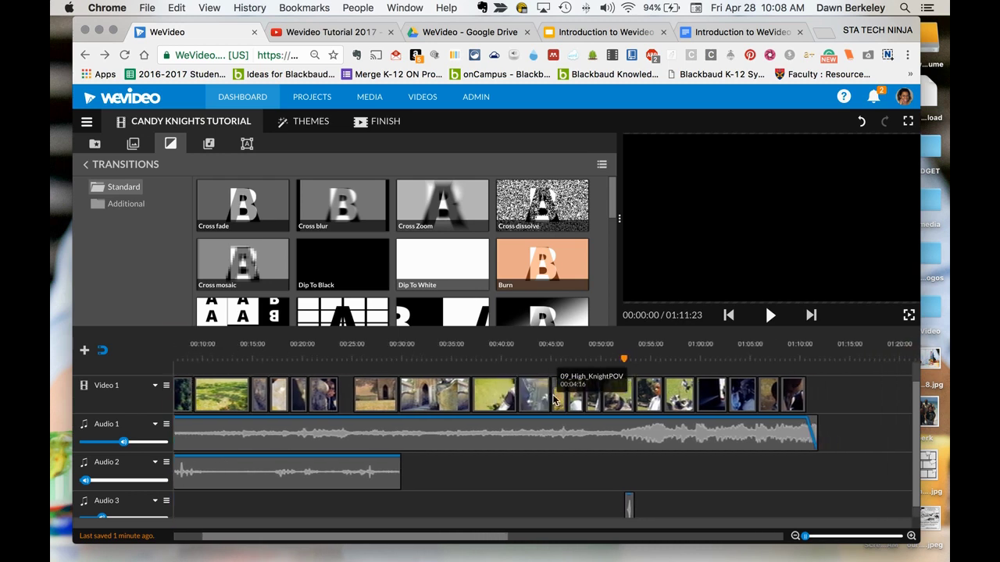
{"action": "scroll", "coordinate": [551, 400], "scroll_direction": "right", "scroll_amount": 15}
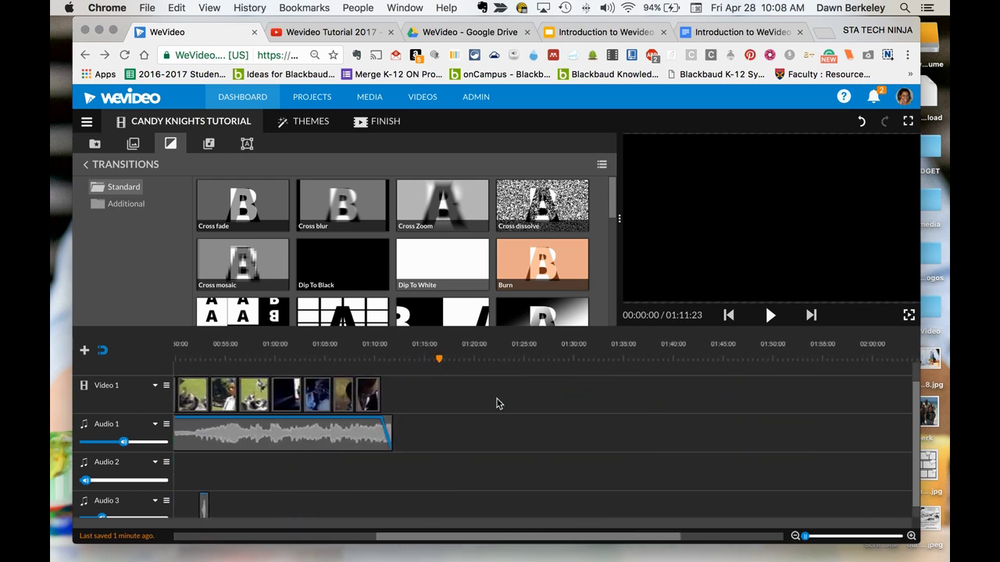
{"action": "left_click", "coordinate": [367, 402]}
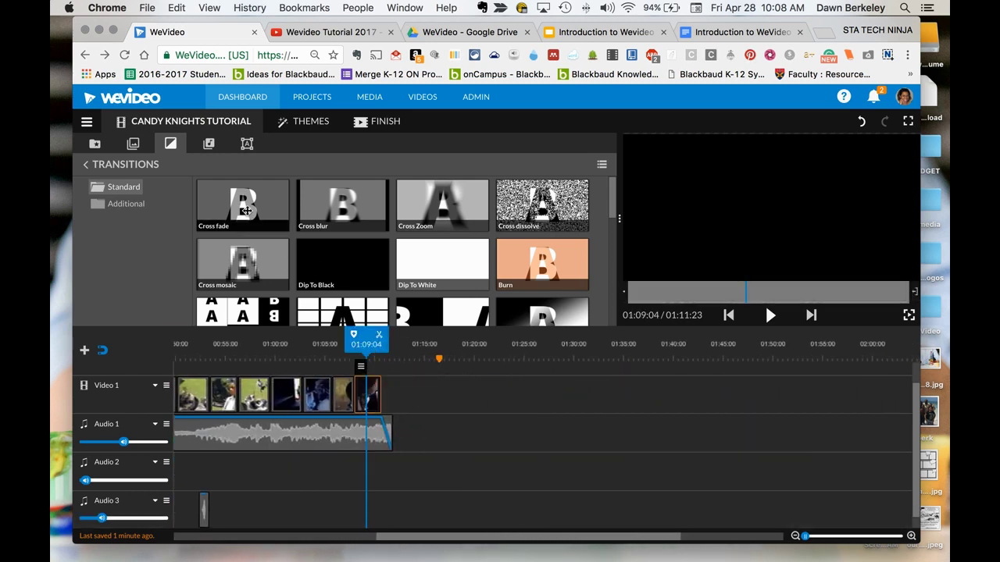
{"action": "left_click", "coordinate": [347, 274]}
{"action": "mouse_move", "coordinate": [348, 274]}
{"action": "left_mouse_down"}
{"action": "mouse_move", "coordinate": [369, 389]}
{"action": "mouse_move", "coordinate": [402, 404]}
{"action": "left_mouse_up"}
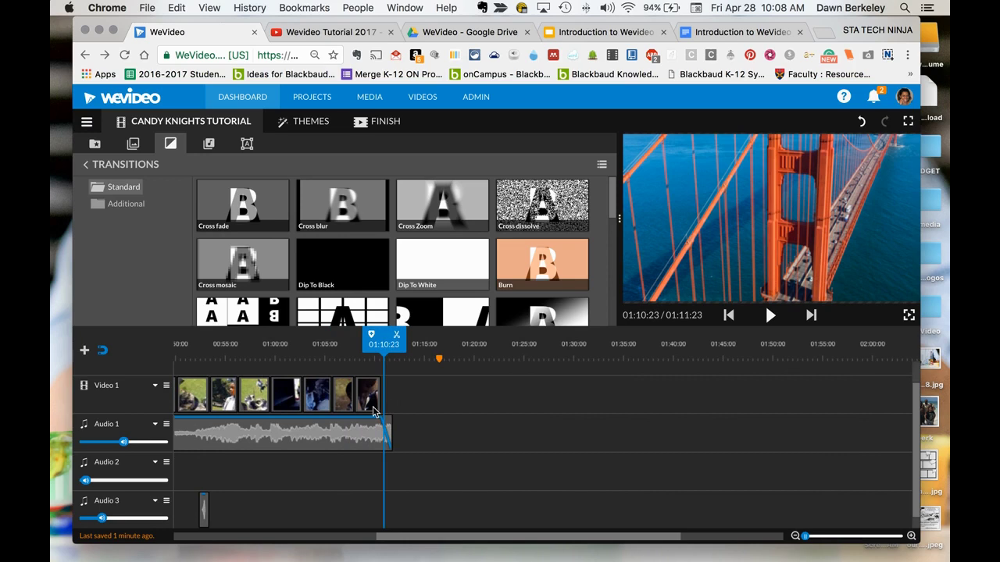
{"action": "left_click_drag", "start_coordinate": [305, 259], "coordinate": [399, 404]}
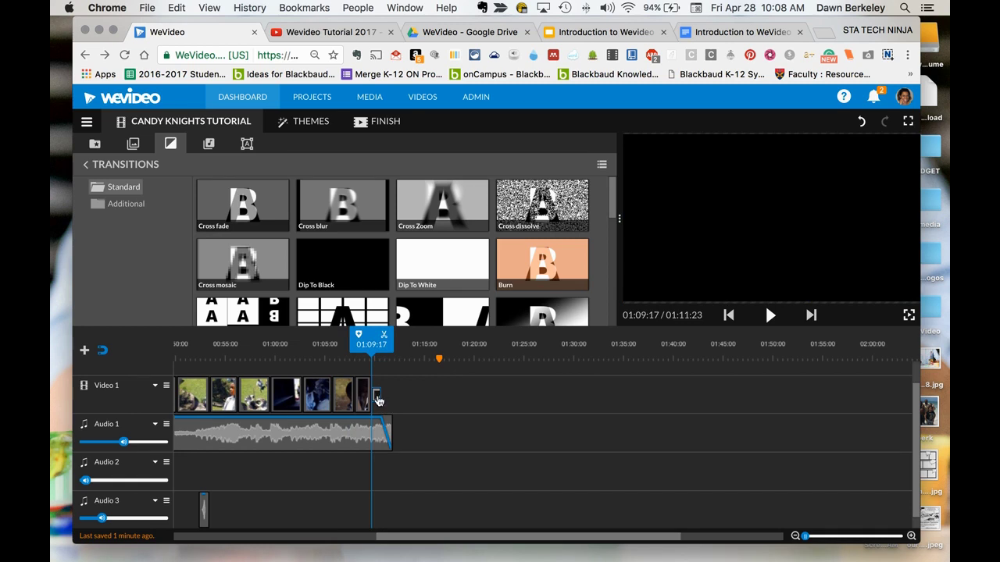
Step: Place a Text title graphic on Video 2 at 01:09:17, above the ending transition
{"action": "left_click_drag", "start_coordinate": [459, 537], "coordinate": [187, 539]}
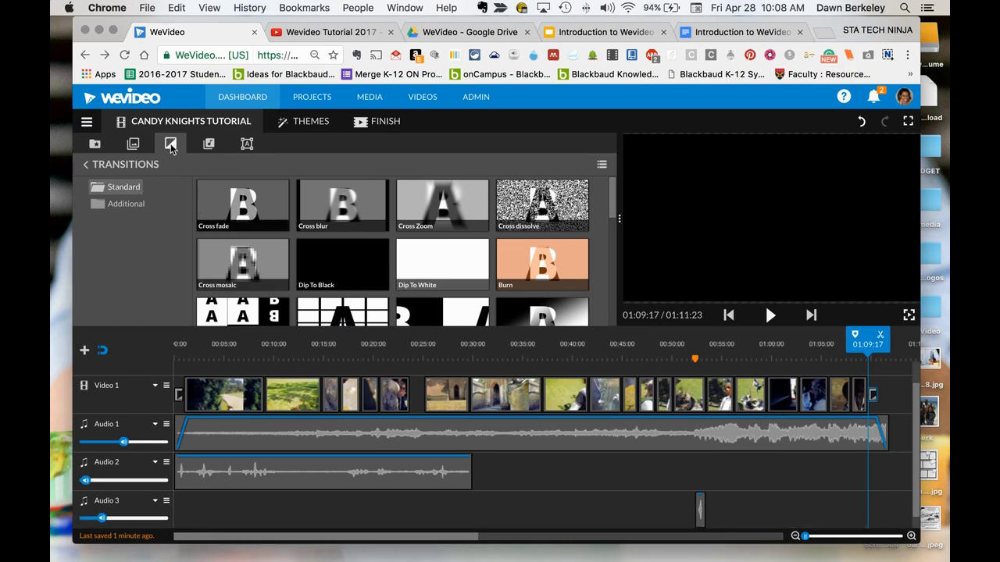
{"action": "left_click", "coordinate": [246, 146]}
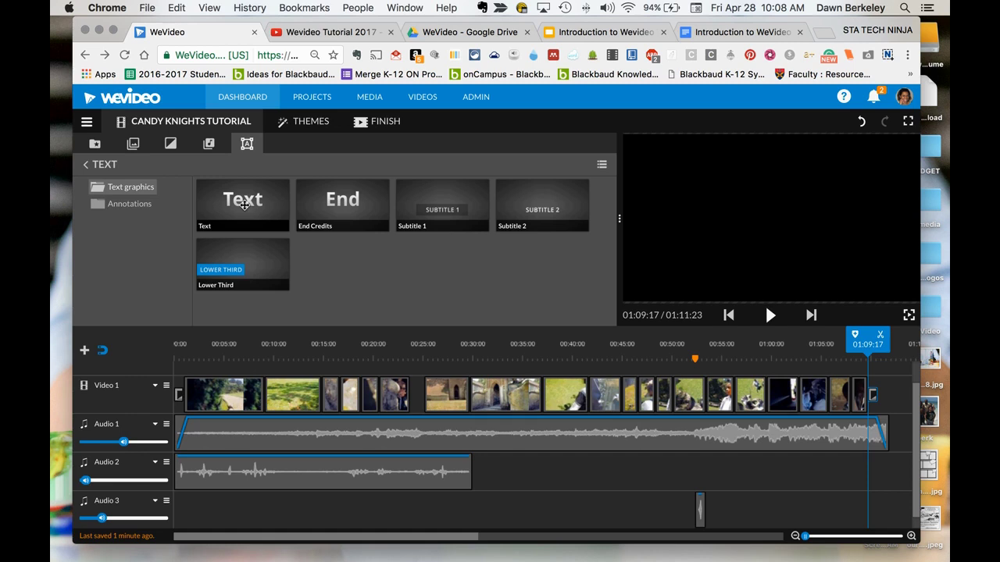
{"action": "left_click_drag", "start_coordinate": [244, 204], "coordinate": [145, 391]}
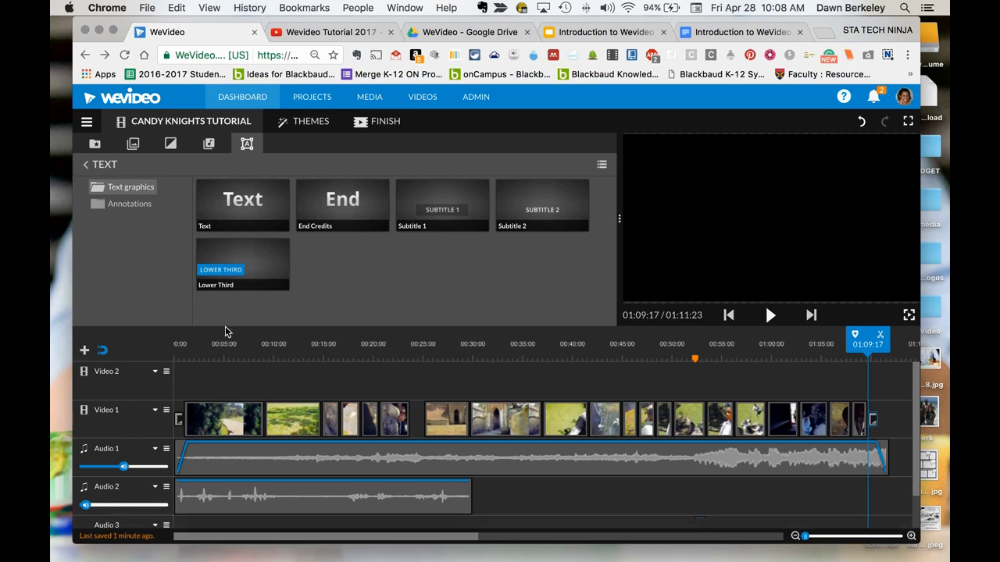
{"action": "left_click_drag", "start_coordinate": [245, 204], "coordinate": [883, 399]}
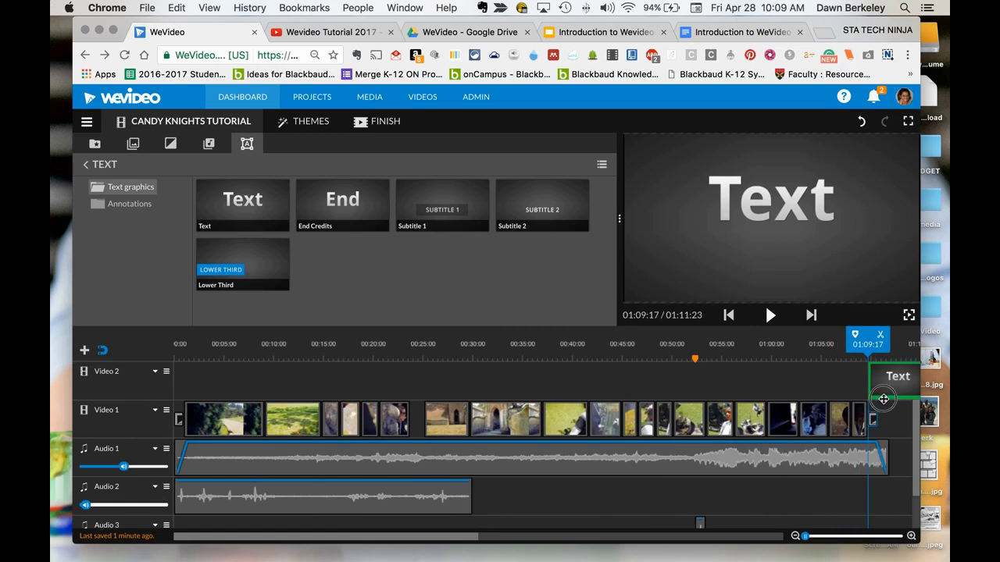
Step: Open the new title on Video 2 for editing and replace its sample text with "The End"
{"action": "left_click_drag", "start_coordinate": [458, 542], "coordinate": [595, 544]}
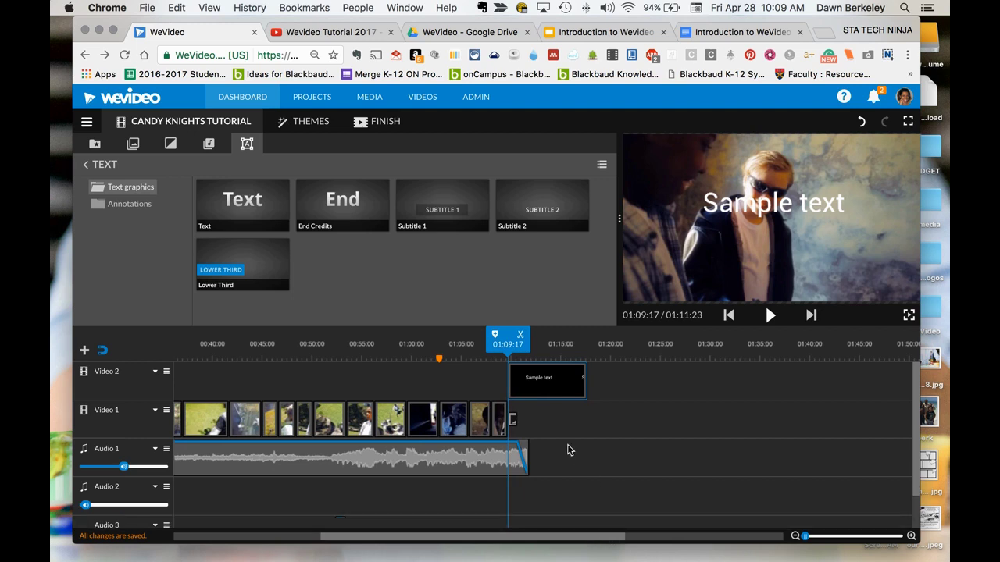
{"action": "left_click", "coordinate": [540, 390]}
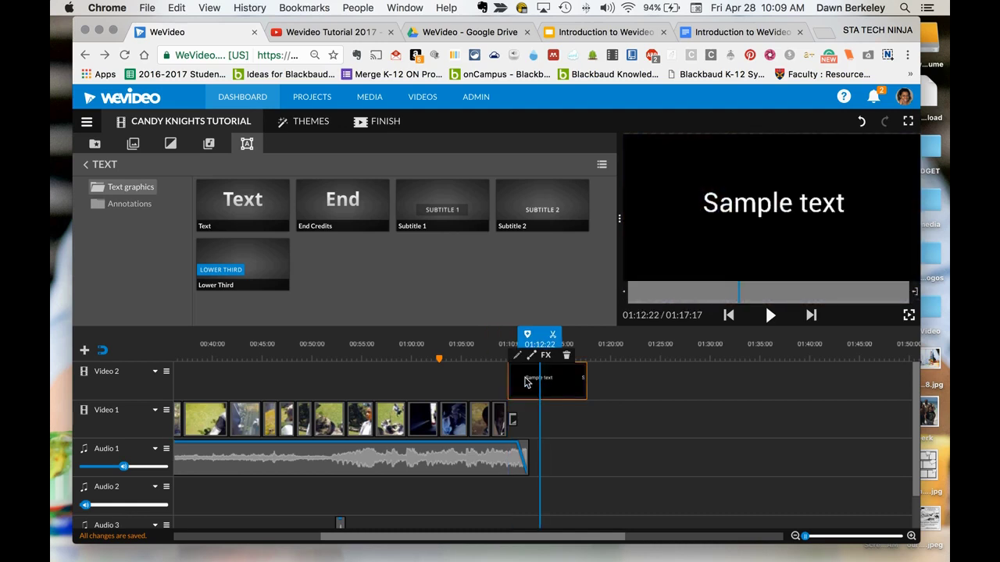
{"action": "left_click", "coordinate": [529, 381]}
{"action": "double_click", "coordinate": [530, 383]}
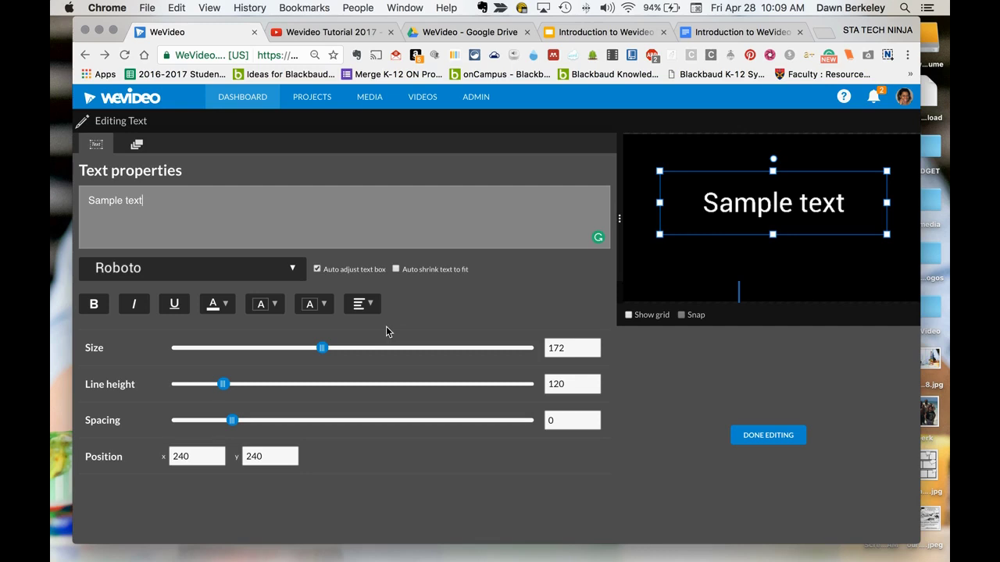
{"action": "triple_click", "coordinate": [84, 206]}
{"action": "type", "text": "The End"}
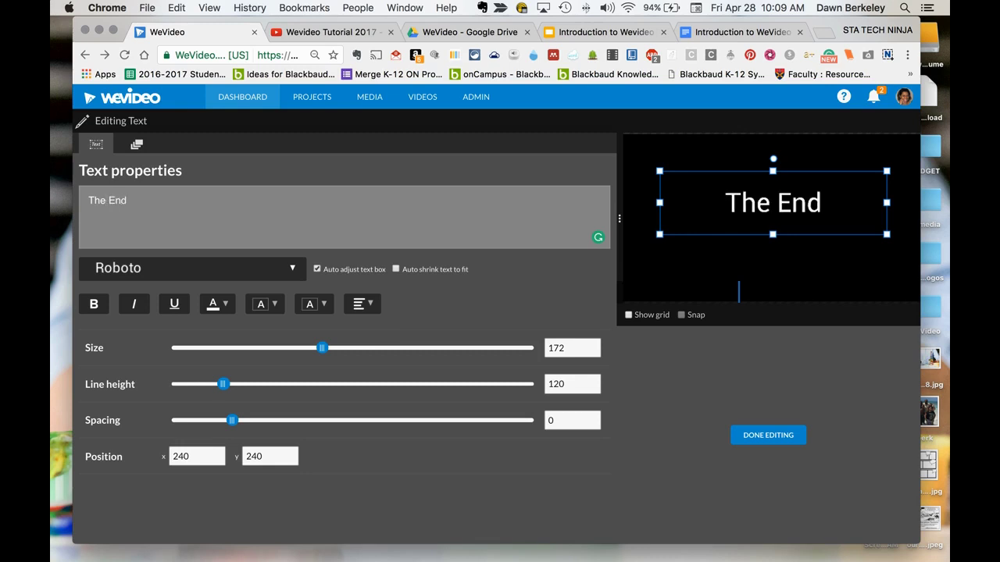
Step: Set the title's font to Playball and align its text to the right
{"action": "left_click", "coordinate": [225, 271]}
{"action": "scroll", "coordinate": [219, 429], "scroll_direction": "down", "scroll_amount": 5}
{"action": "scroll", "coordinate": [219, 431], "scroll_direction": "down", "scroll_amount": 4}
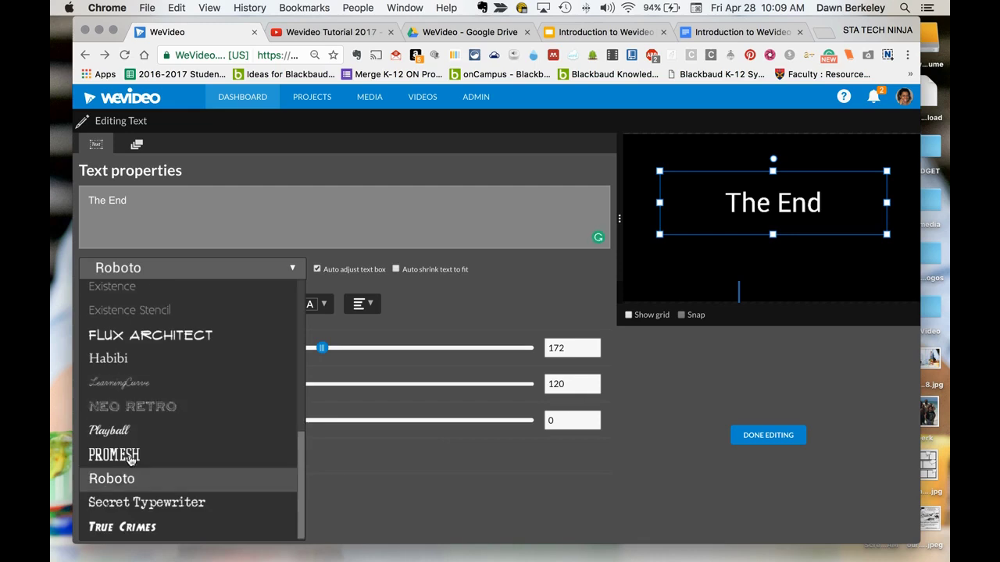
{"action": "left_click", "coordinate": [122, 433]}
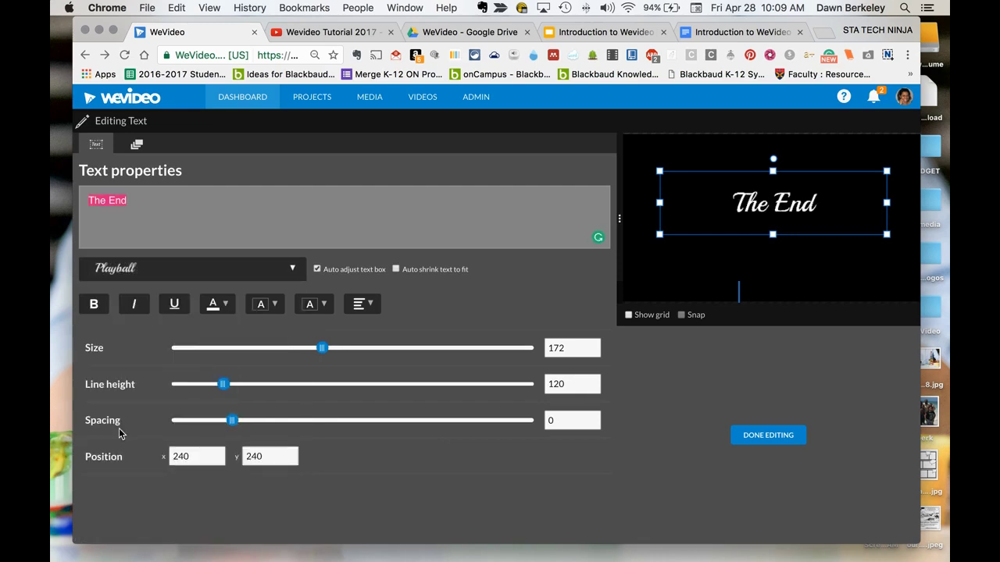
{"action": "left_click", "coordinate": [366, 304]}
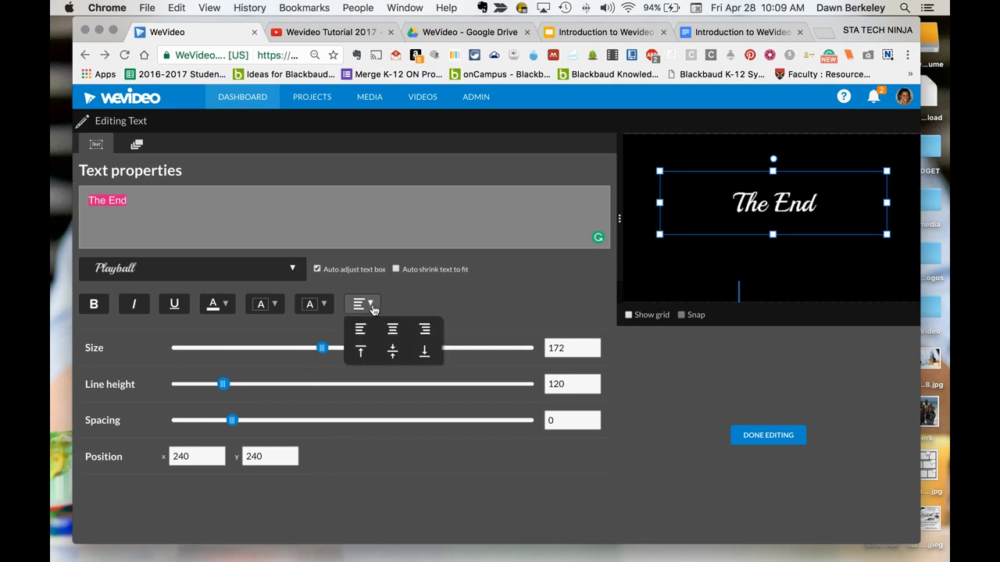
{"action": "left_click", "coordinate": [426, 331]}
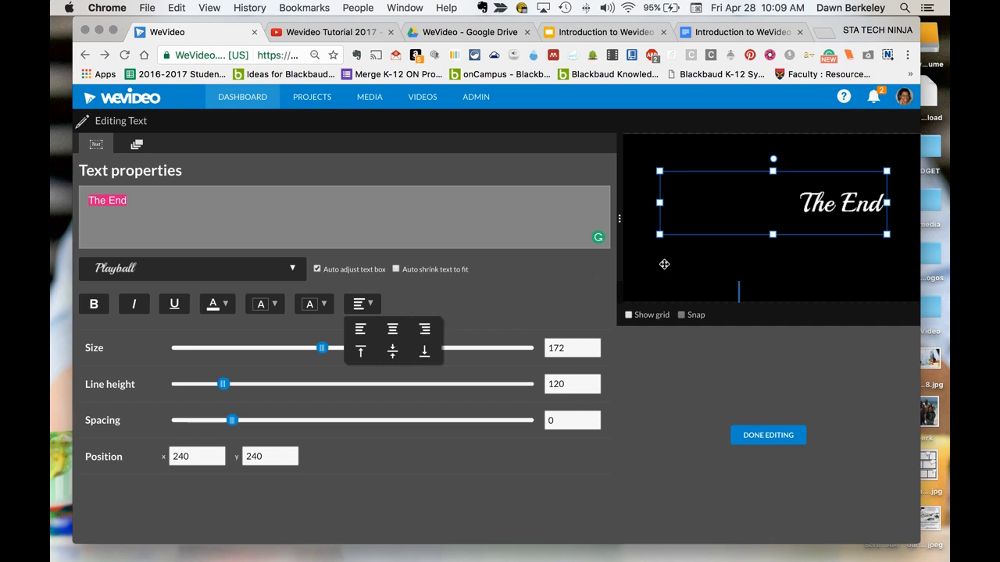
Step: Move the "The End" title to the frame's lower-right corner at position x 432, y 648, and finish editing it
{"action": "left_click", "coordinate": [824, 172]}
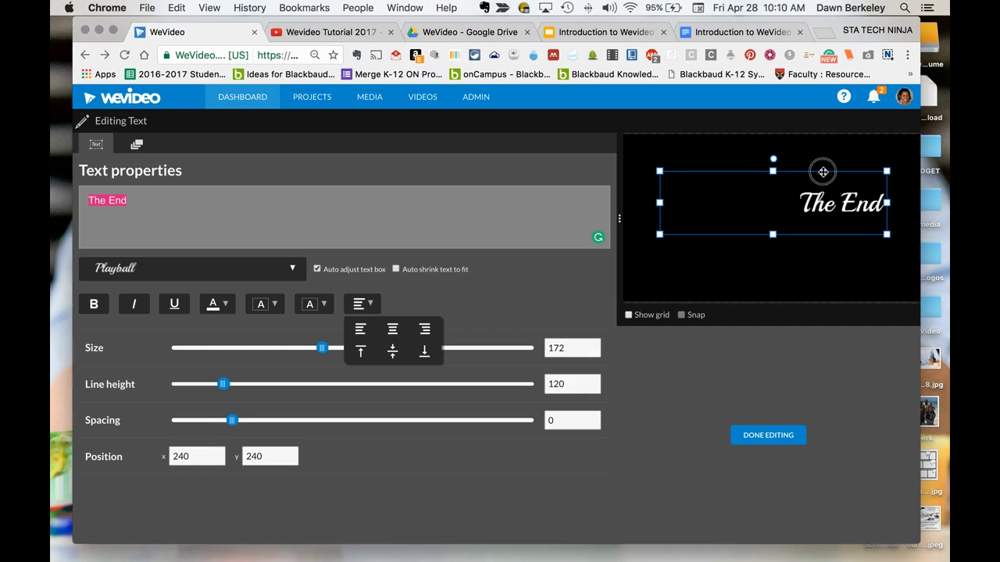
{"action": "left_click_drag", "start_coordinate": [823, 172], "coordinate": [843, 234]}
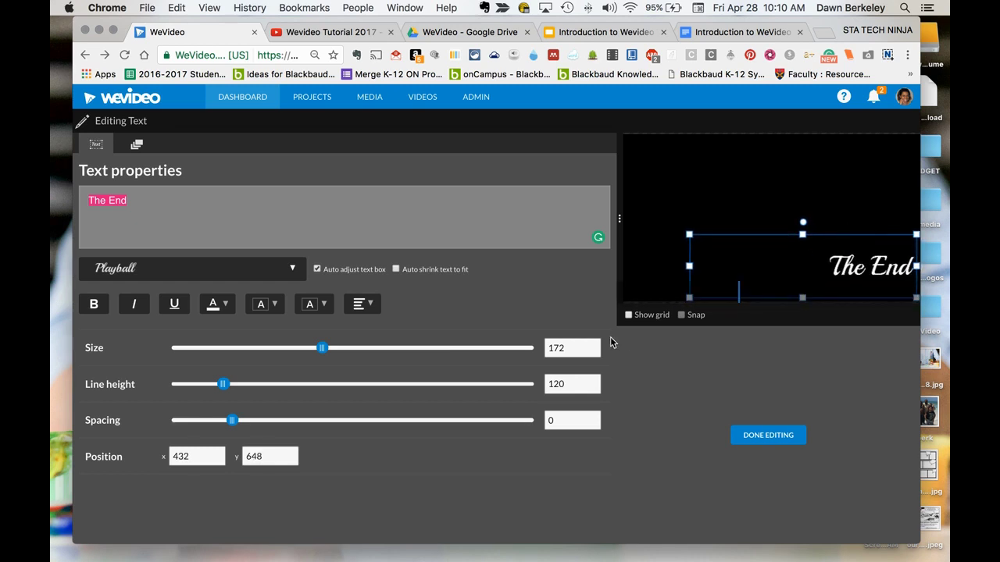
{"action": "left_click", "coordinate": [629, 315]}
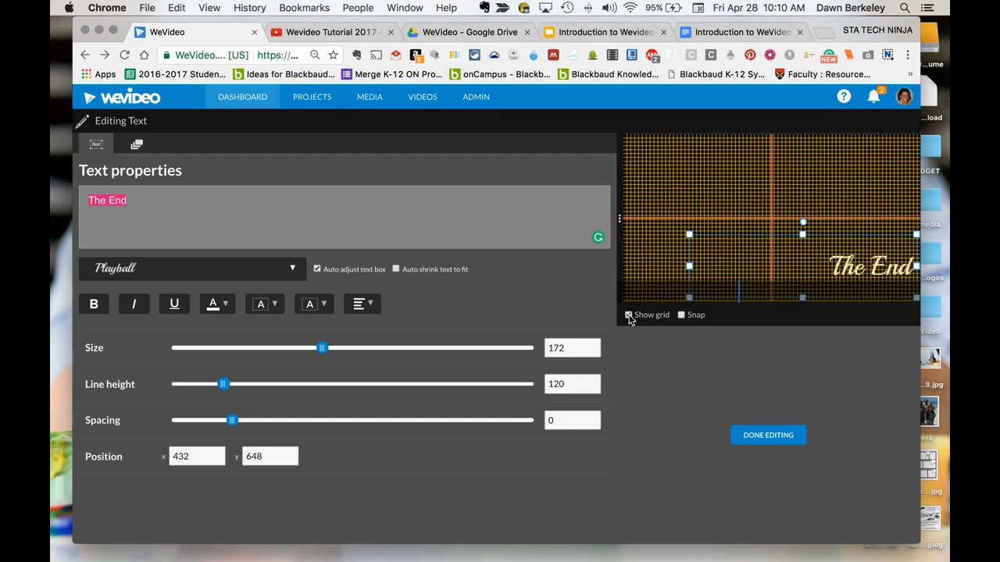
{"action": "left_click", "coordinate": [681, 315]}
{"action": "left_click", "coordinate": [629, 315]}
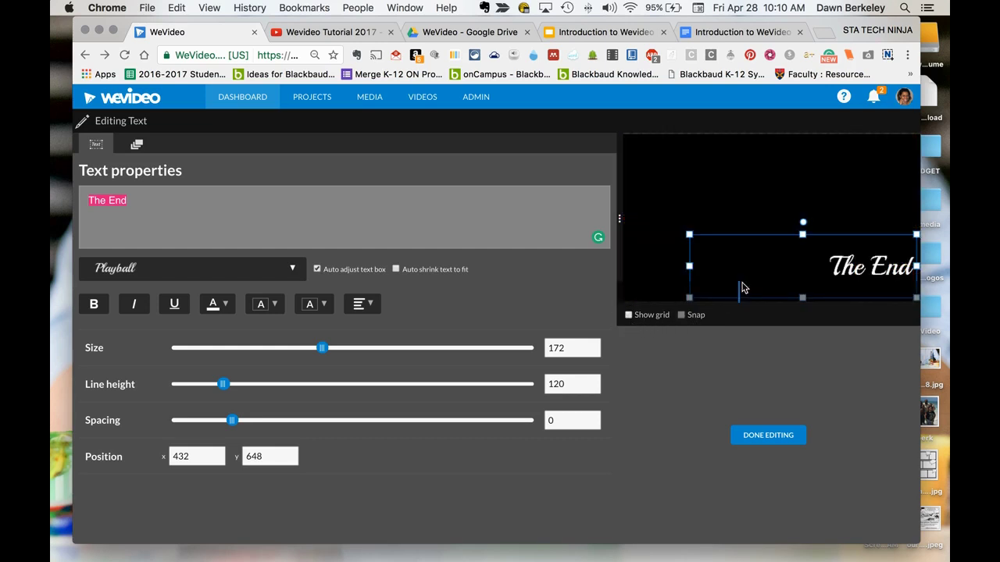
{"action": "left_click", "coordinate": [767, 435]}
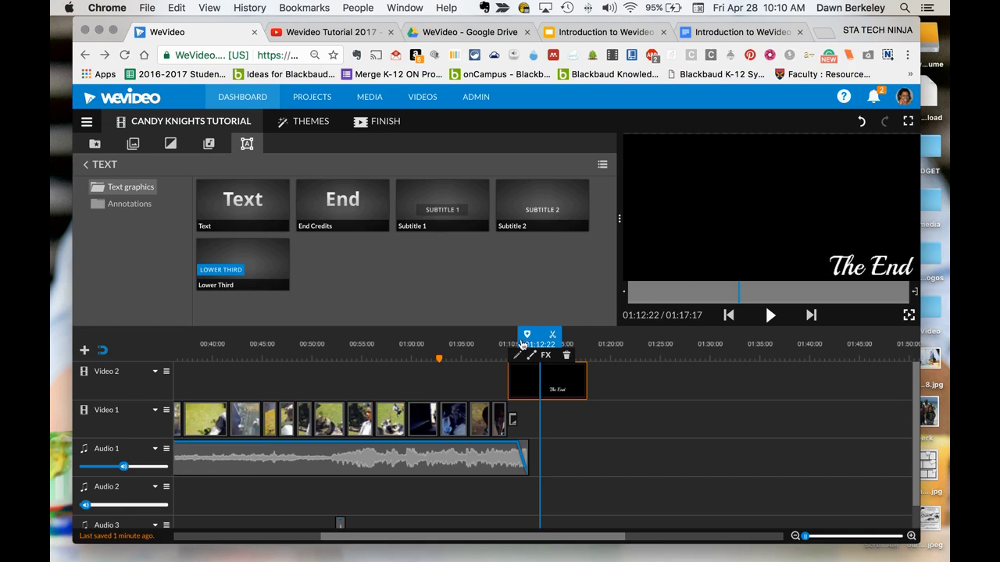
Step: Return the playhead to the start of the timeline and open the settings for finishing the video
{"action": "left_click_drag", "start_coordinate": [527, 340], "coordinate": [101, 325]}
{"action": "left_click_drag", "start_coordinate": [319, 544], "coordinate": [254, 539]}
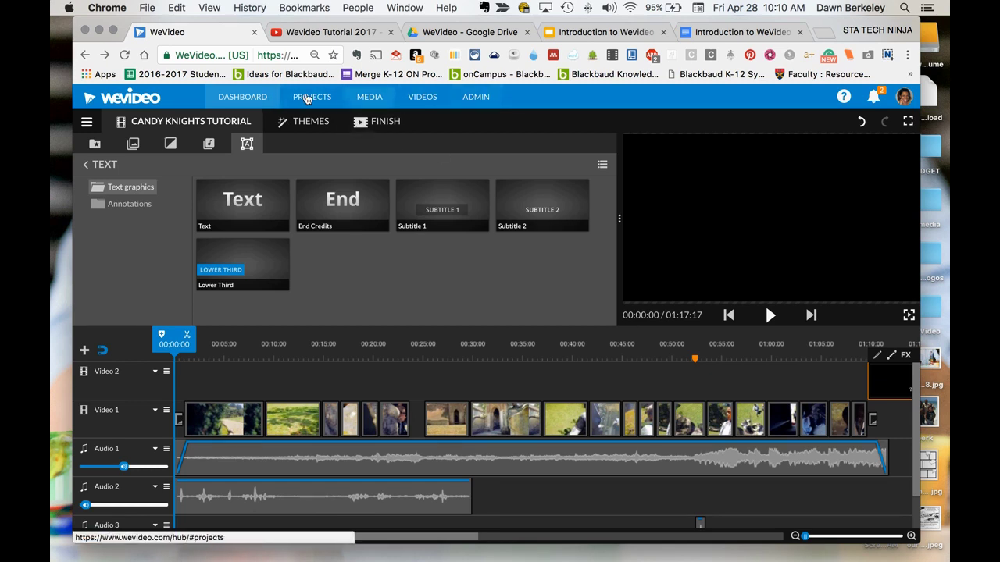
{"action": "left_click", "coordinate": [381, 125]}
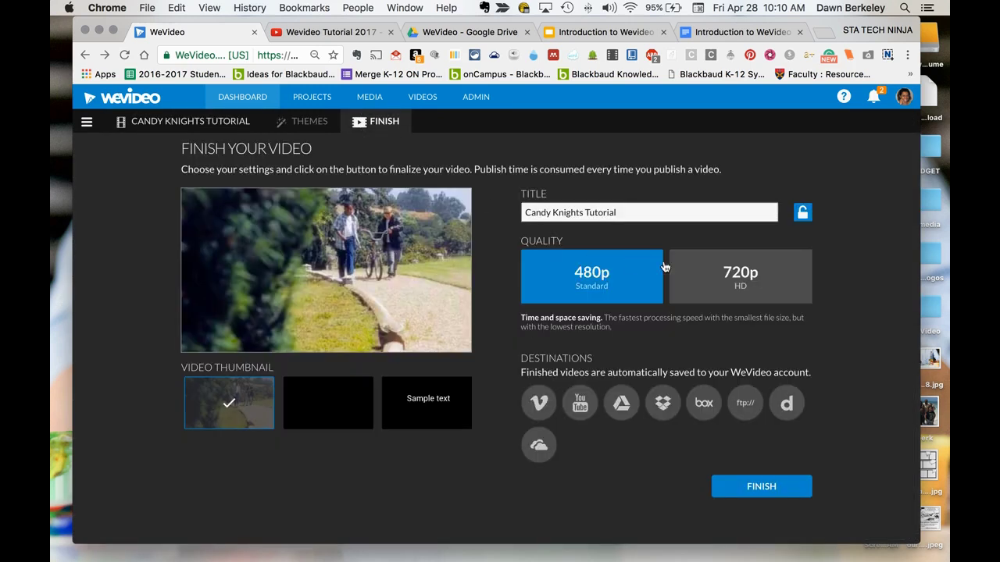
Step: Publish the video under the title Candy Knights Tutorial in 720p HD quality, with Google Drive as a destination
{"action": "left_click_drag", "start_coordinate": [661, 212], "coordinate": [501, 213]}
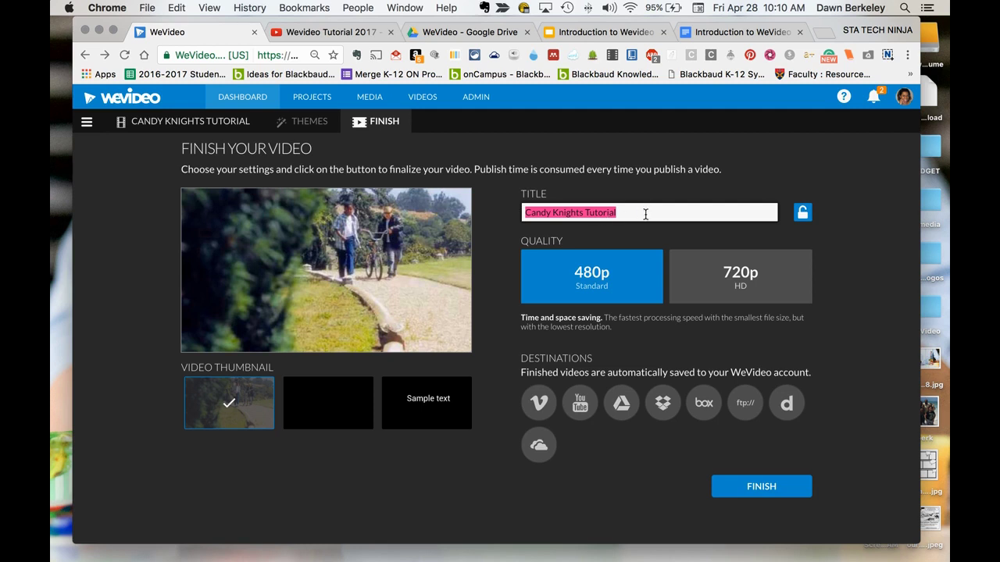
{"action": "left_click", "coordinate": [633, 212]}
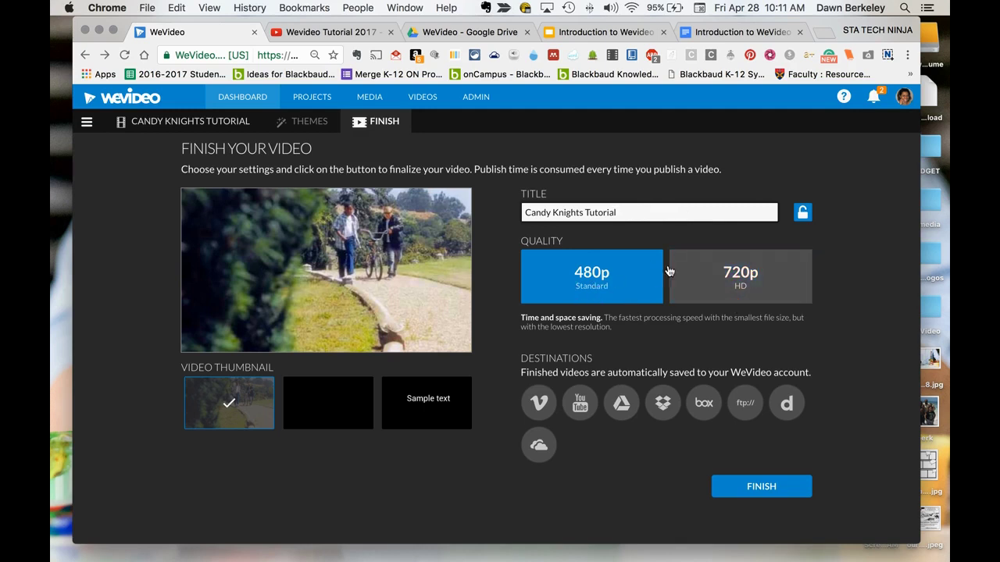
{"action": "left_click", "coordinate": [738, 295]}
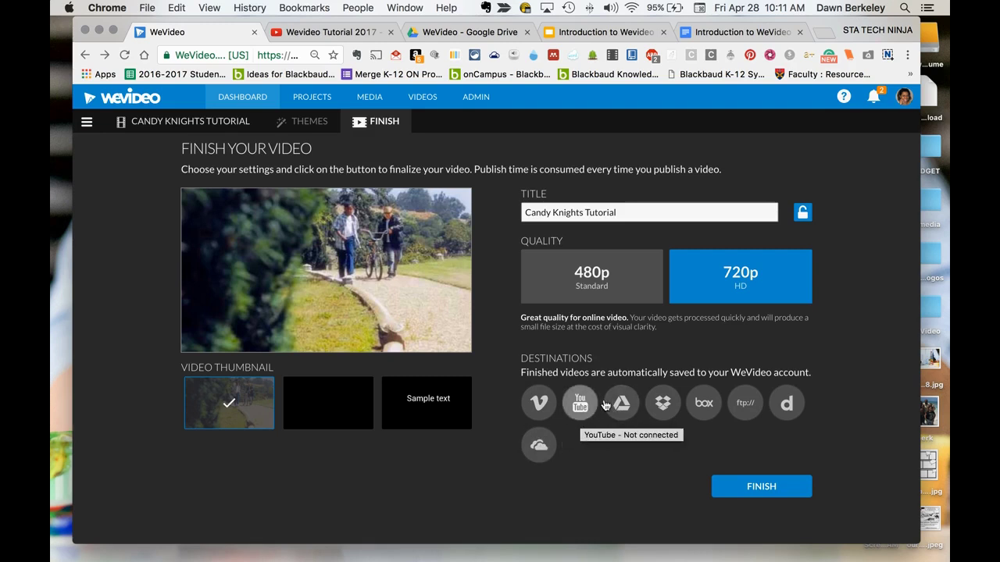
{"action": "left_click", "coordinate": [621, 402]}
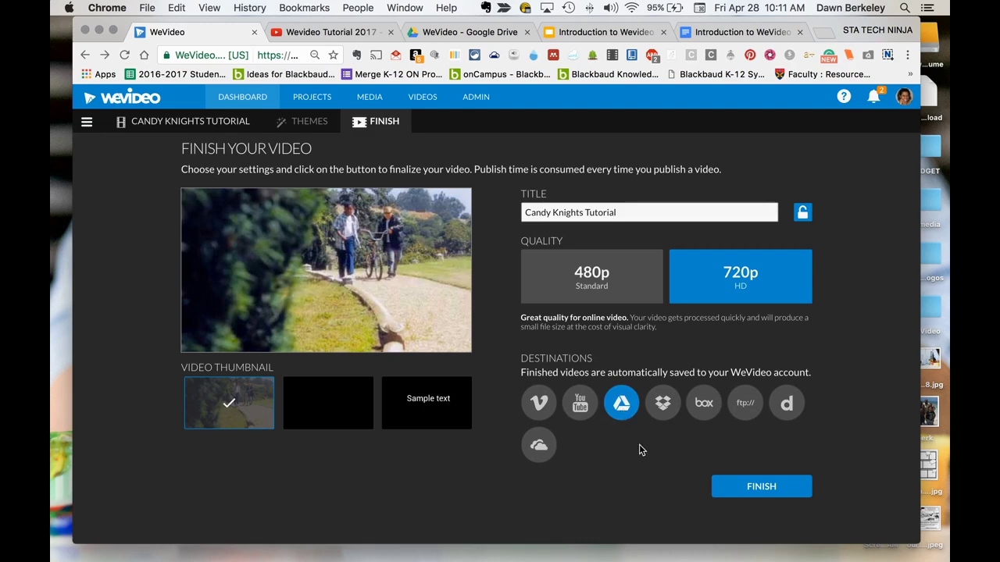
{"action": "left_click", "coordinate": [762, 487]}
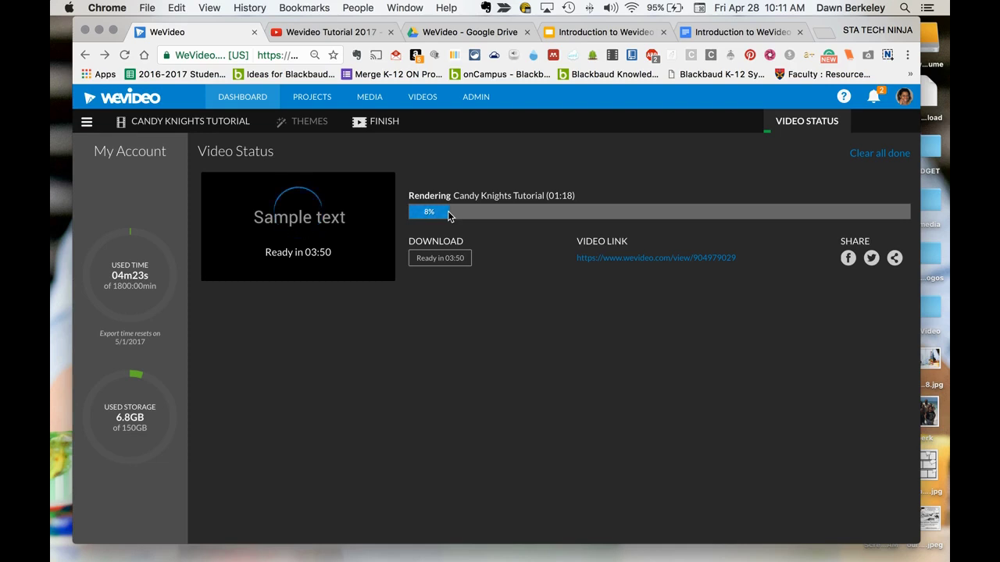
{"action": "left_click", "coordinate": [59, 33]}
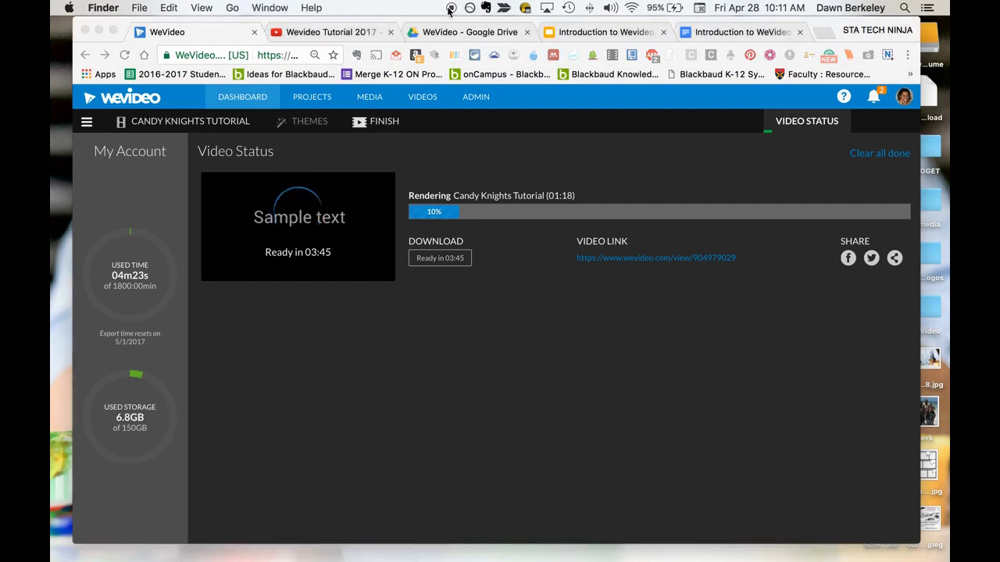